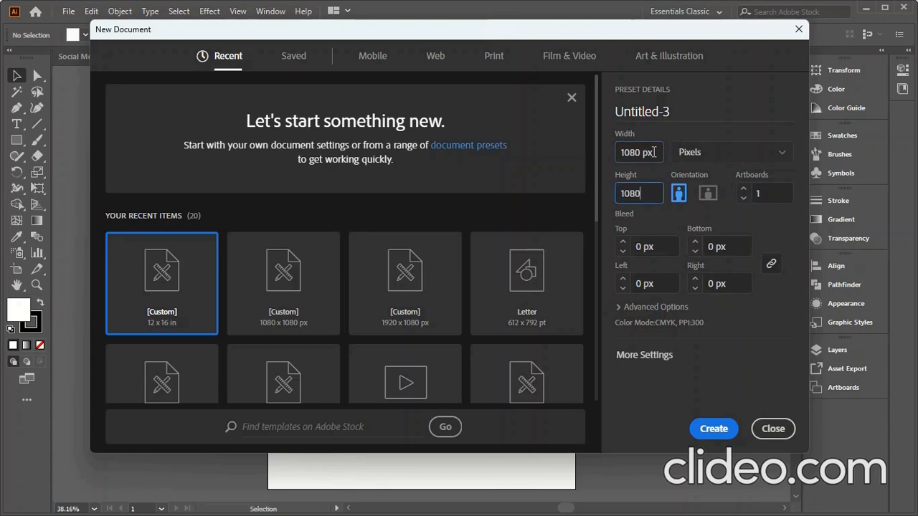
Step: Create the 1080 by 1080 px document and add a 1080 by 1080 px rectangle
left_click(713, 431)
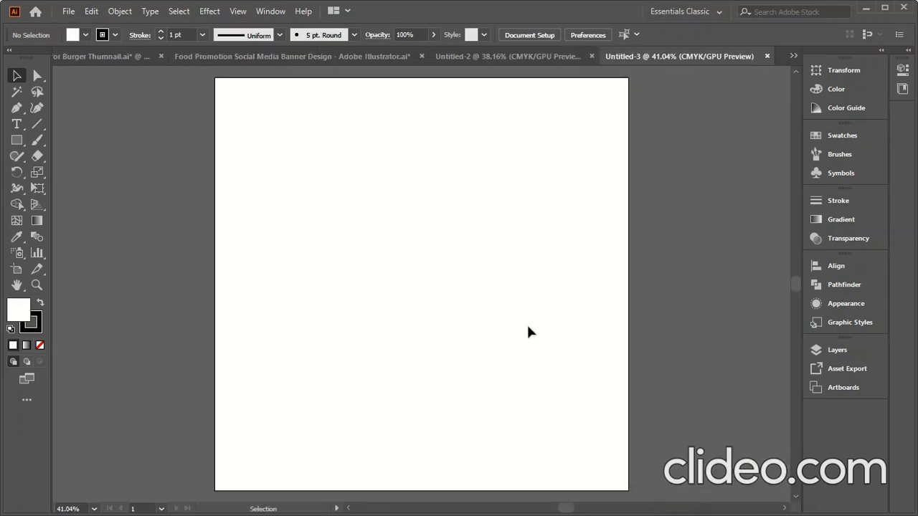
left_click(16, 139)
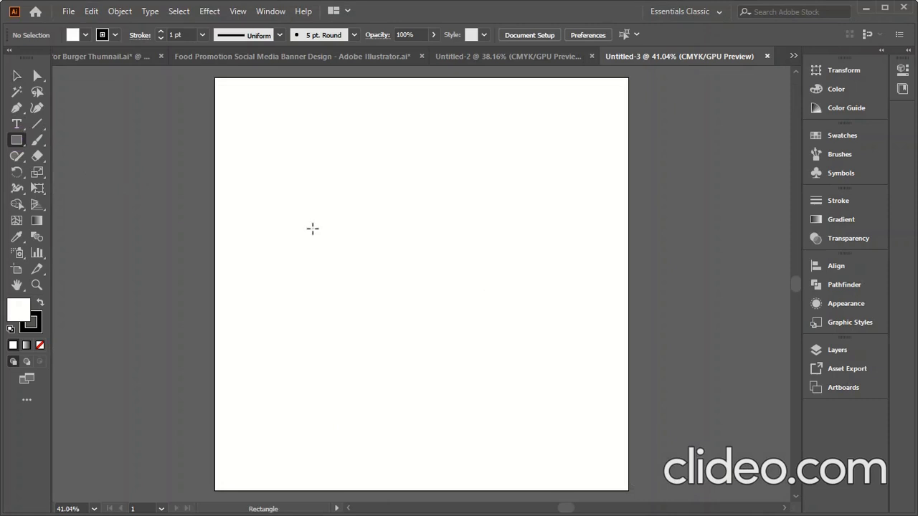
left_click(388, 288)
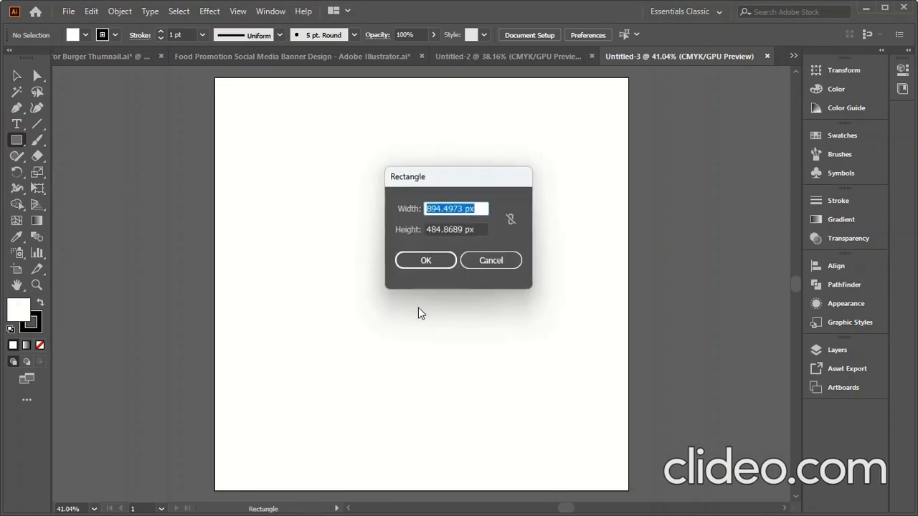
type("10")
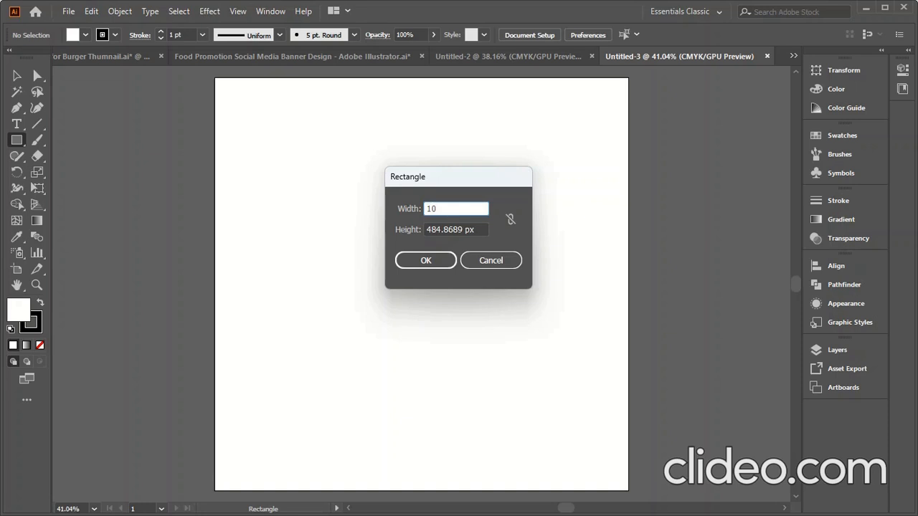
key("Tab")
type("108")
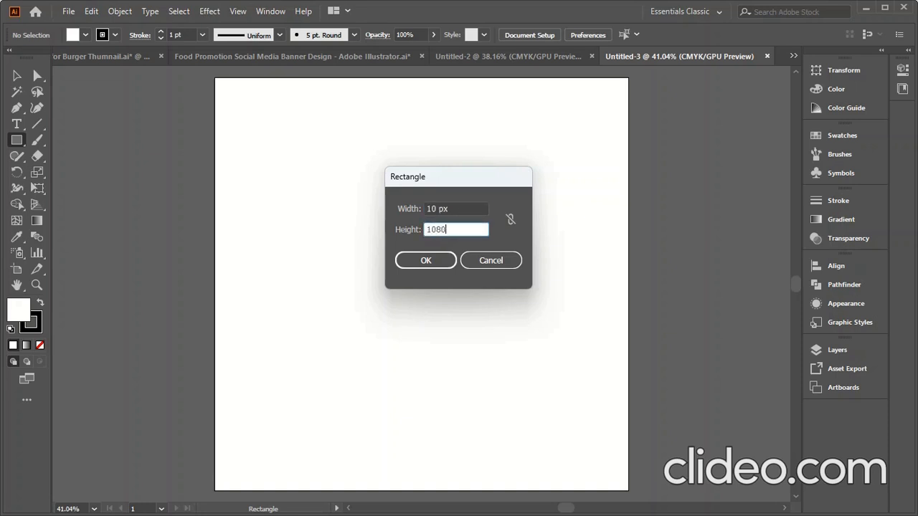
left_click(438, 209)
type("80")
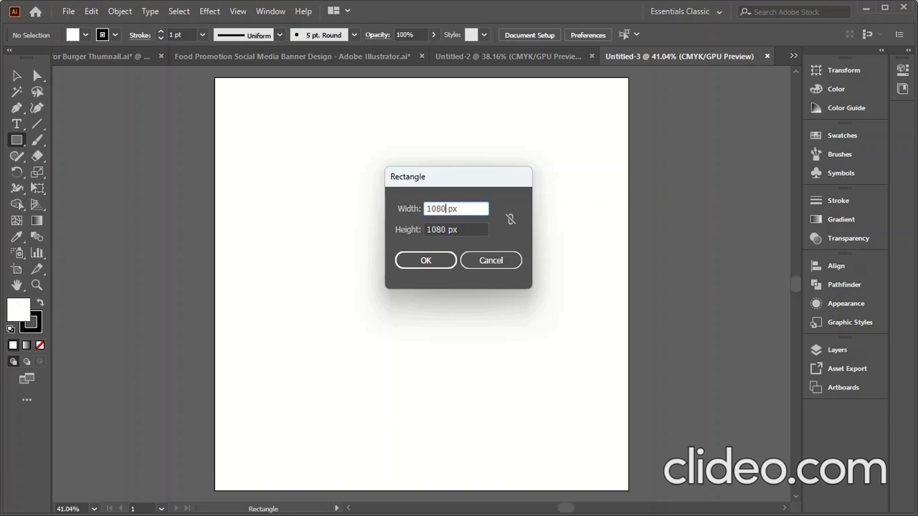
left_click(434, 261)
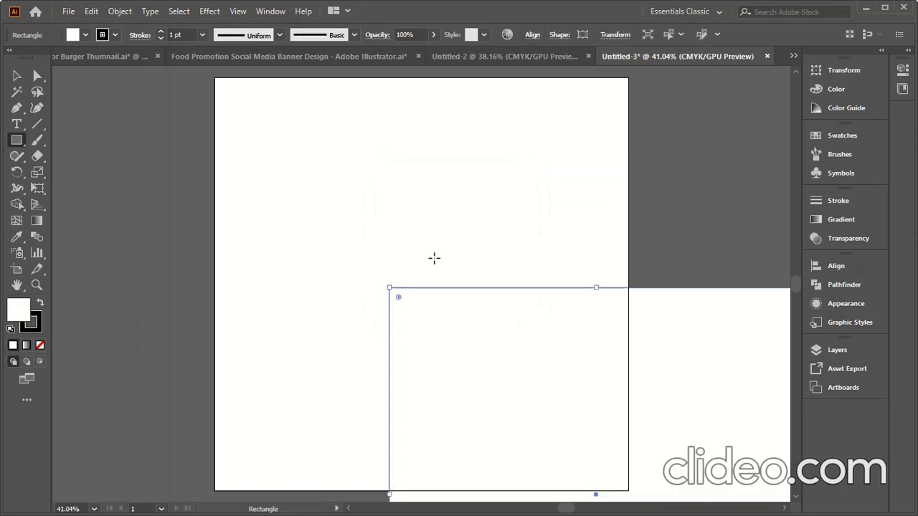
Step: Align the rectangle to the artboard's horizontal centre and top edge so it covers the artboard
left_click(16, 75)
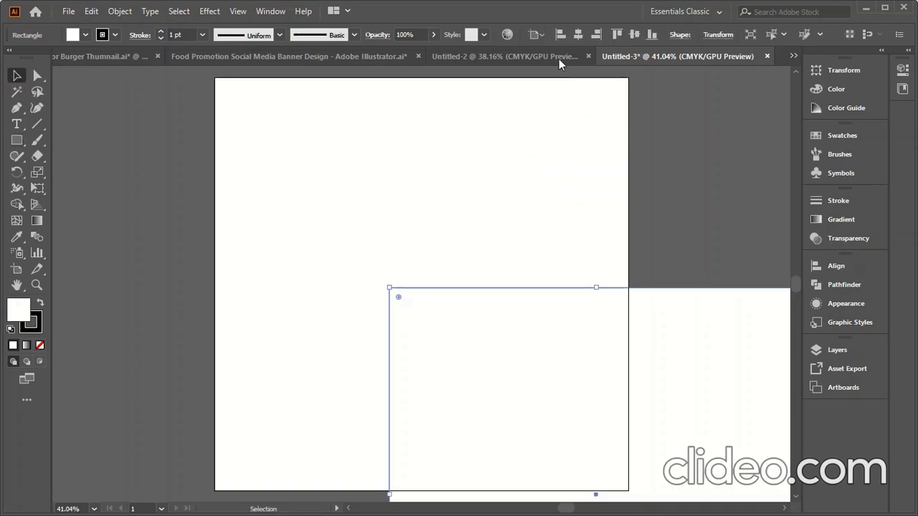
left_click(578, 36)
left_click(634, 34)
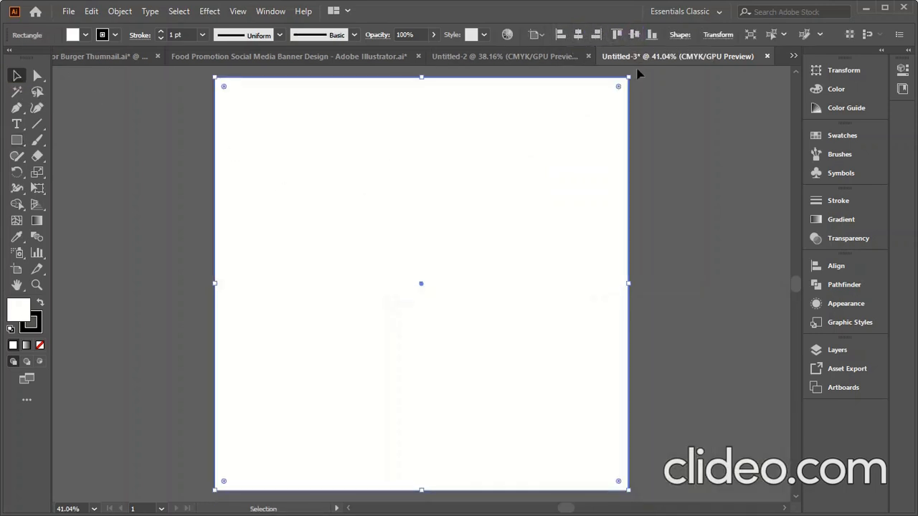
Step: Apply a white-to-black linear gradient to the rectangle and try to recolour it in the Color Picker with the hue at 57°
left_click(836, 221)
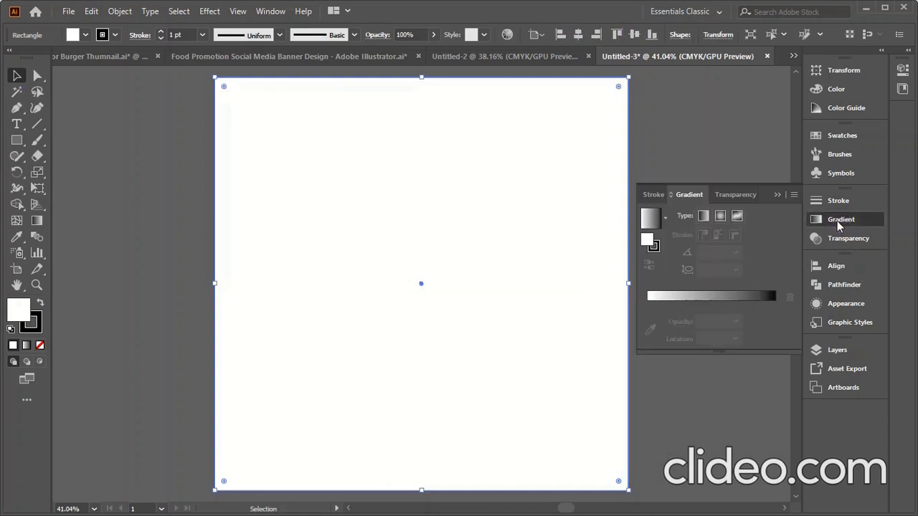
left_click(741, 296)
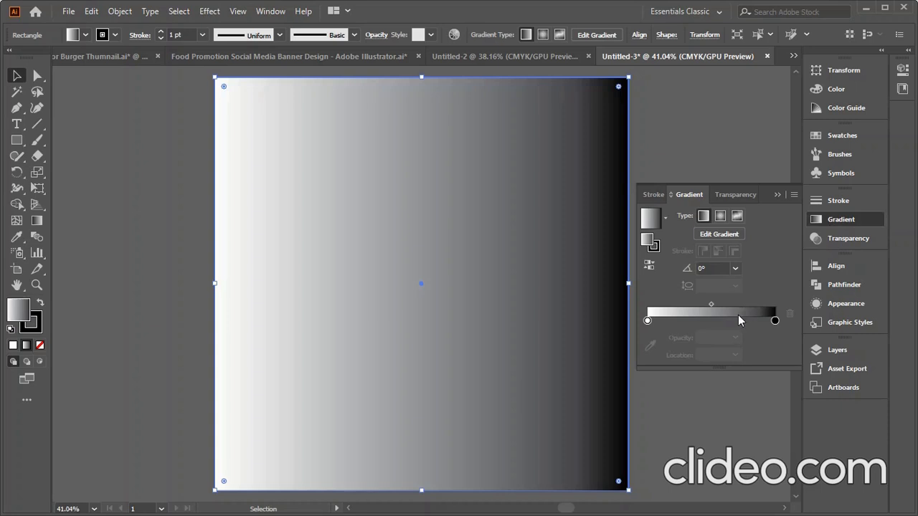
left_click(647, 321)
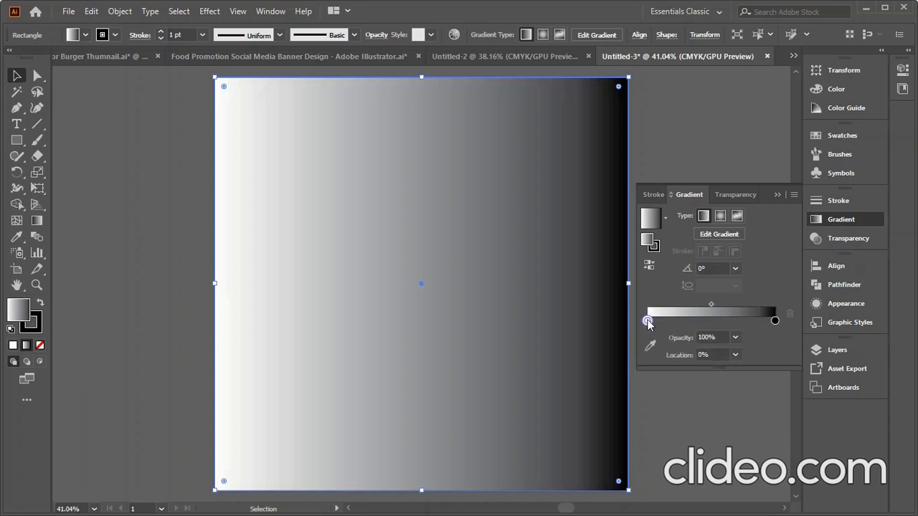
double_click(650, 241)
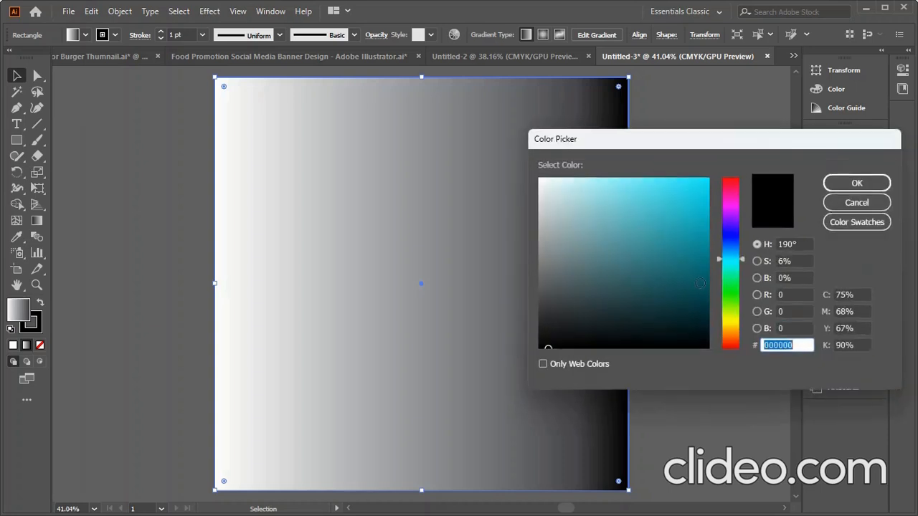
left_click(732, 323)
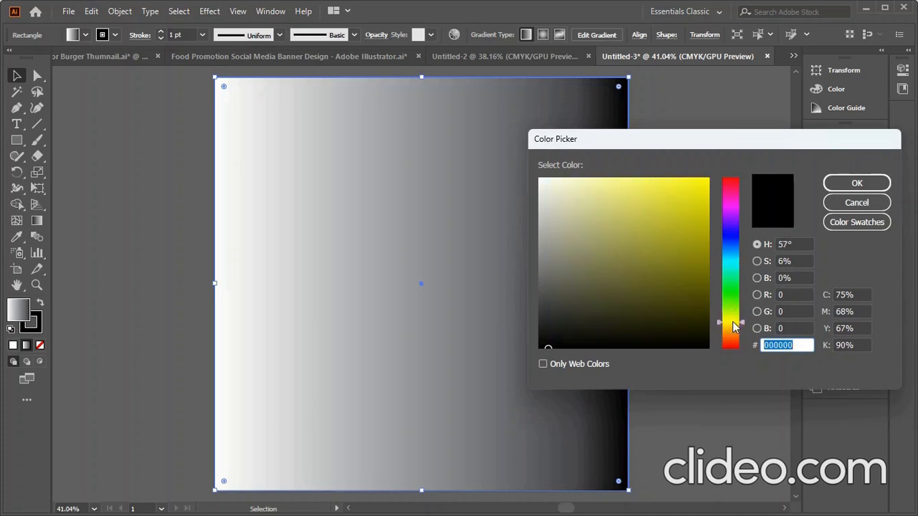
left_click(857, 183)
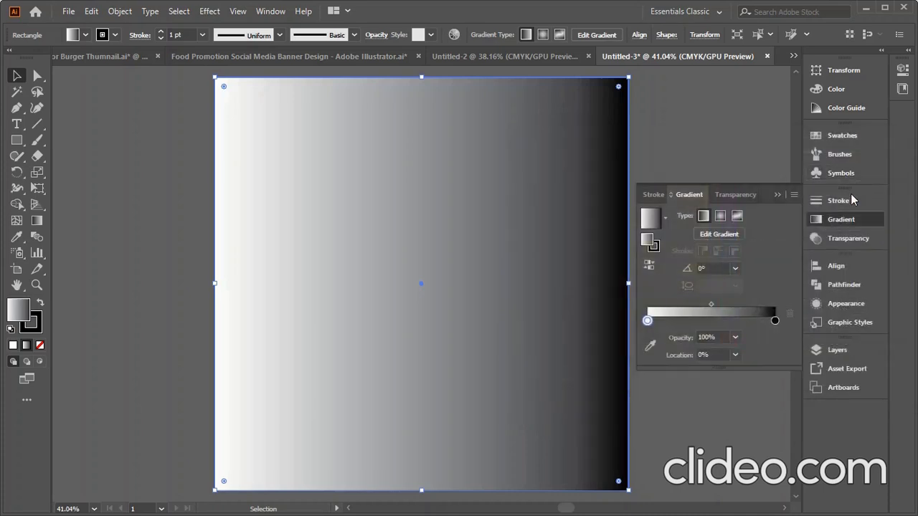
Step: Change the colour model of the gradient's white stop to RGB
left_click(834, 89)
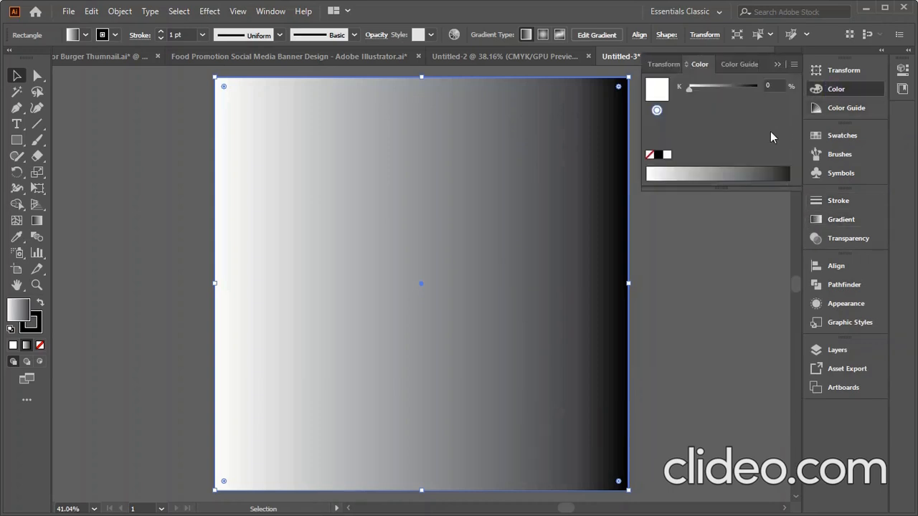
left_click(793, 64)
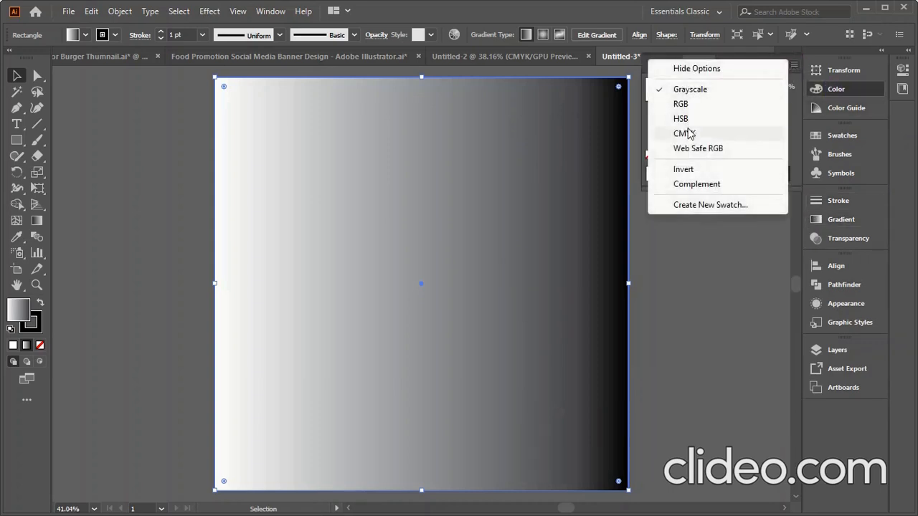
left_click(688, 134)
left_click(793, 65)
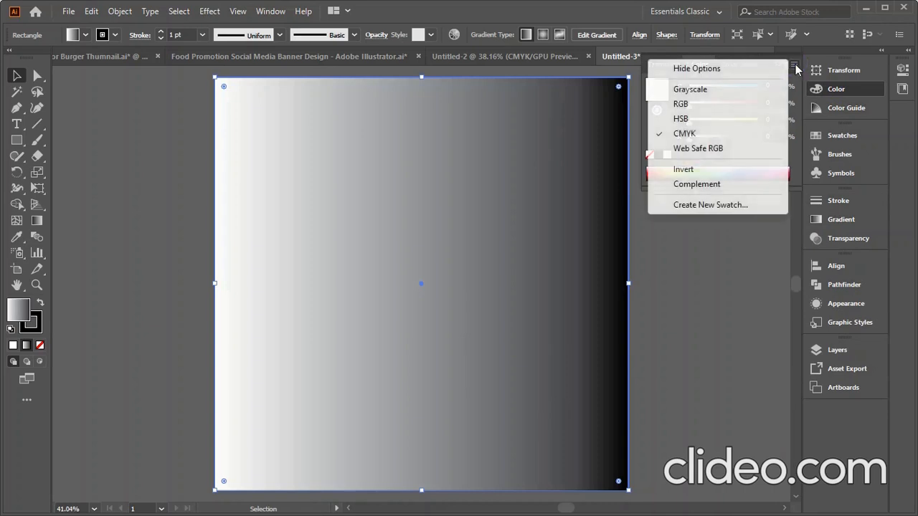
left_click(690, 104)
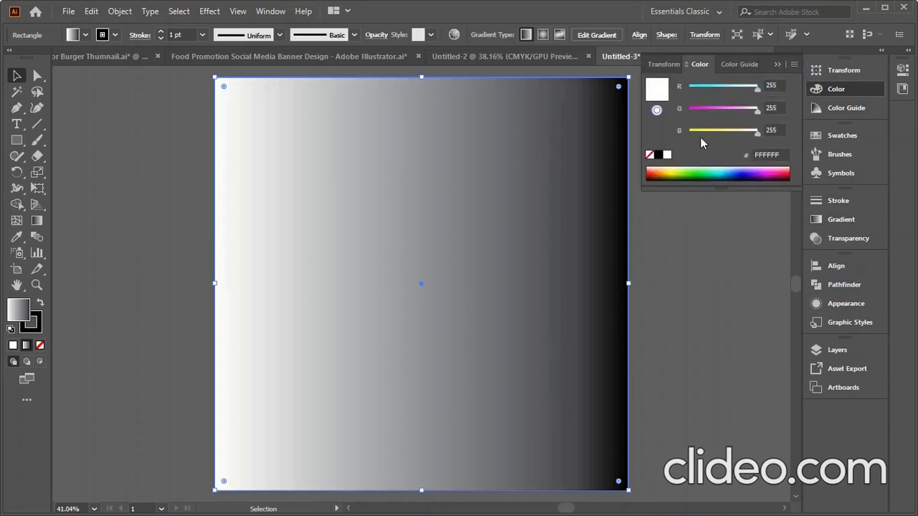
left_click(711, 216)
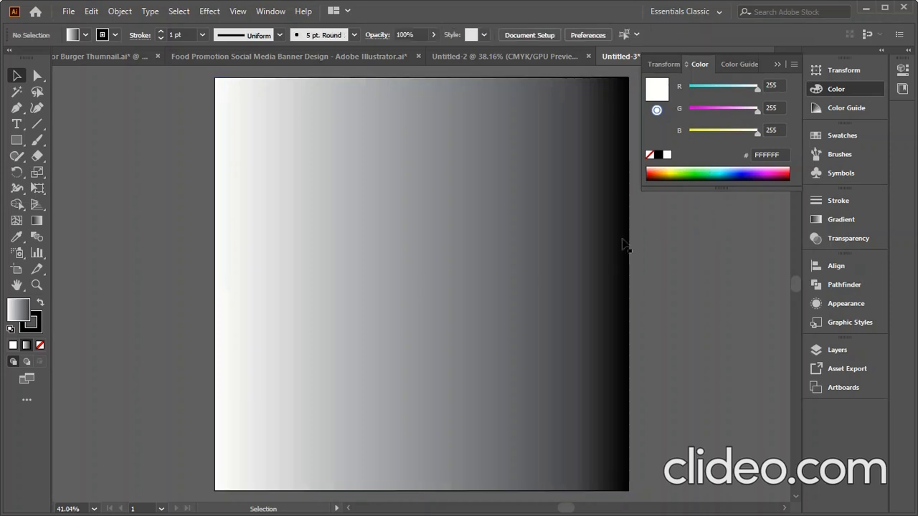
Step: Fill the rectangle with a solid dark grey swatch from the greys group
left_click(532, 267)
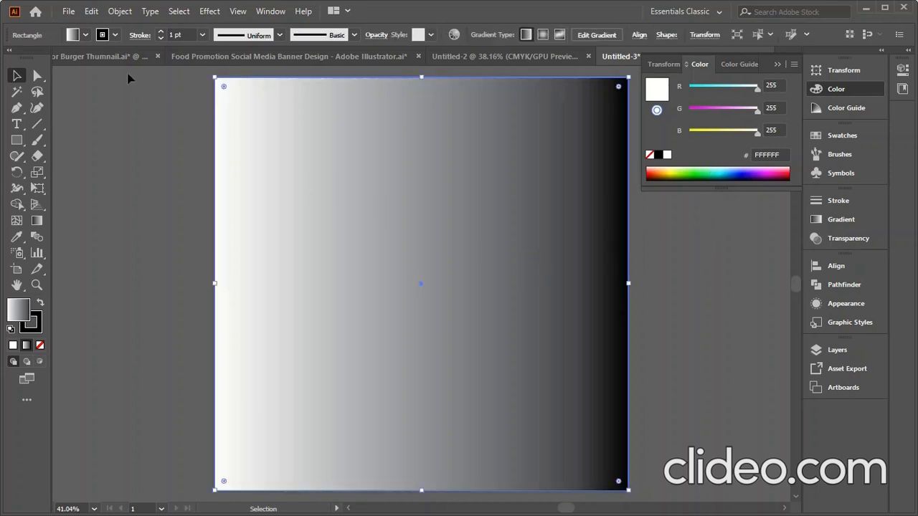
left_click(86, 35)
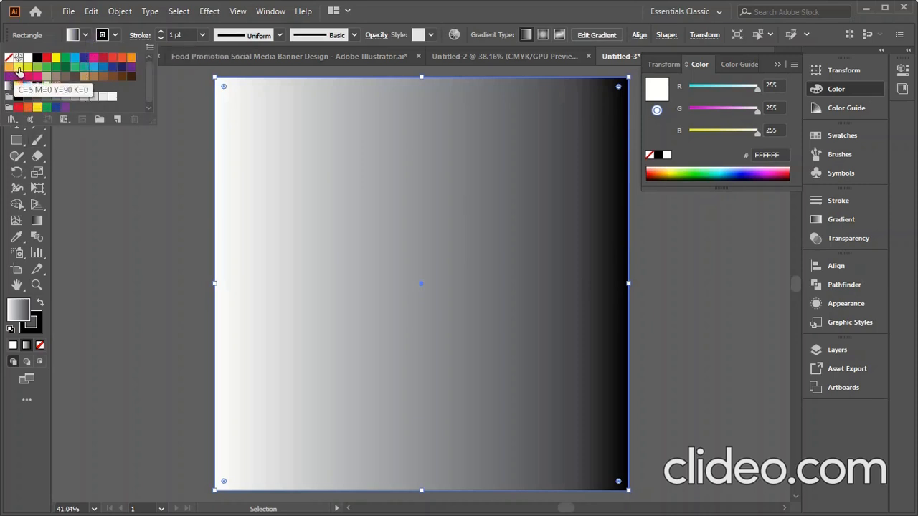
left_click(28, 98)
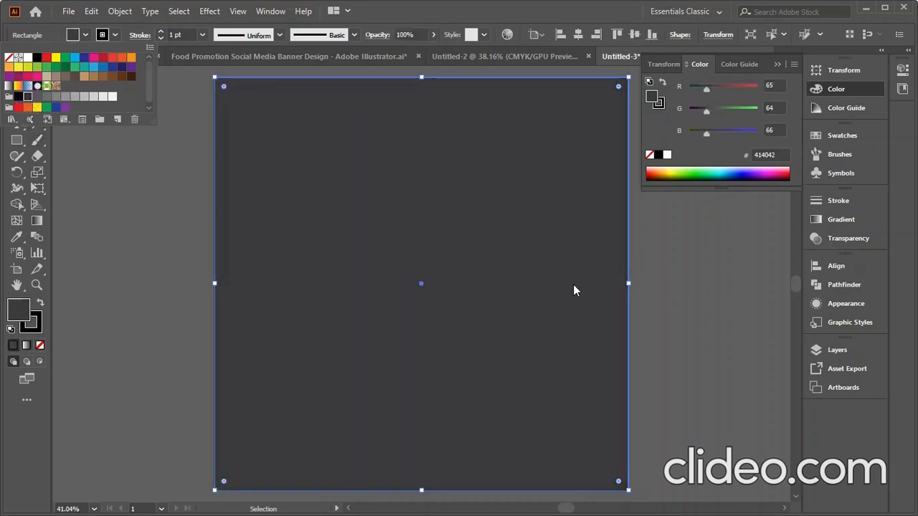
left_click(509, 268)
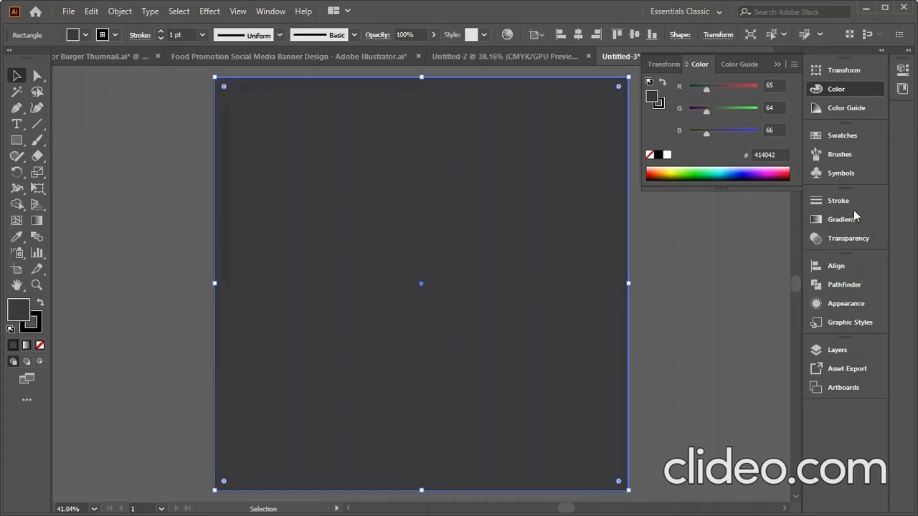
Step: Apply the linear gradient to the rectangle and set its white starting stop to a dark grey swatch, keeping the end stop black
left_click(832, 219)
left_click(733, 297)
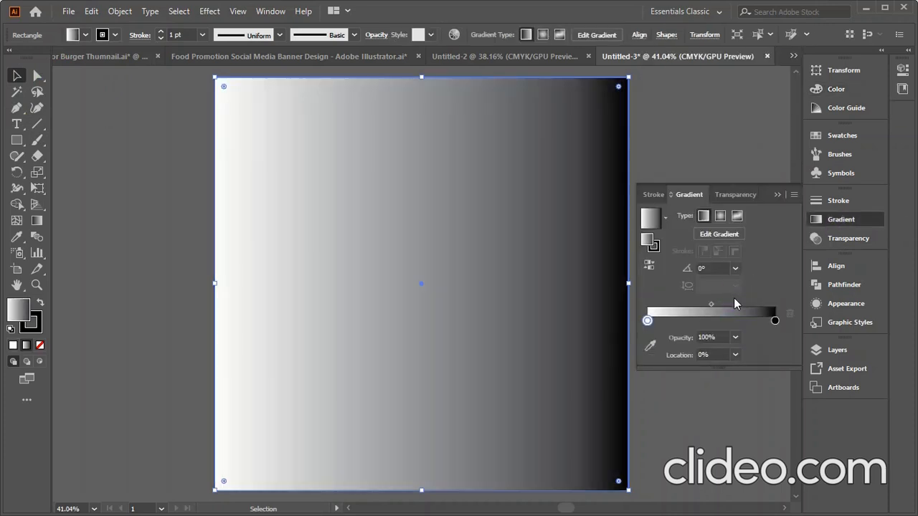
double_click(775, 320)
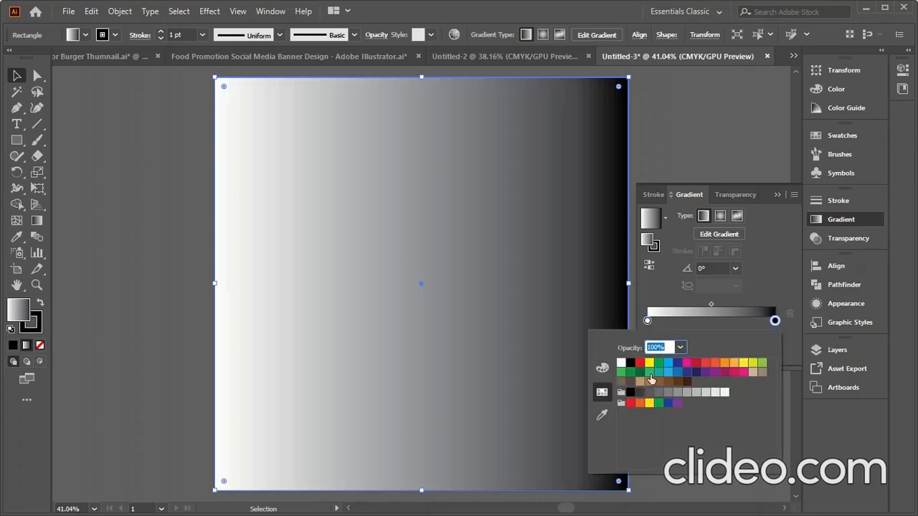
left_click(648, 322)
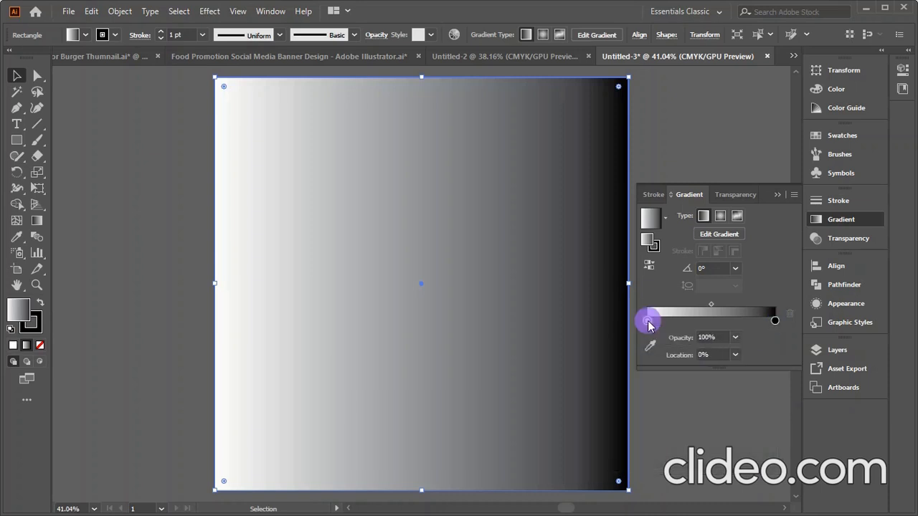
double_click(647, 322)
left_click(640, 393)
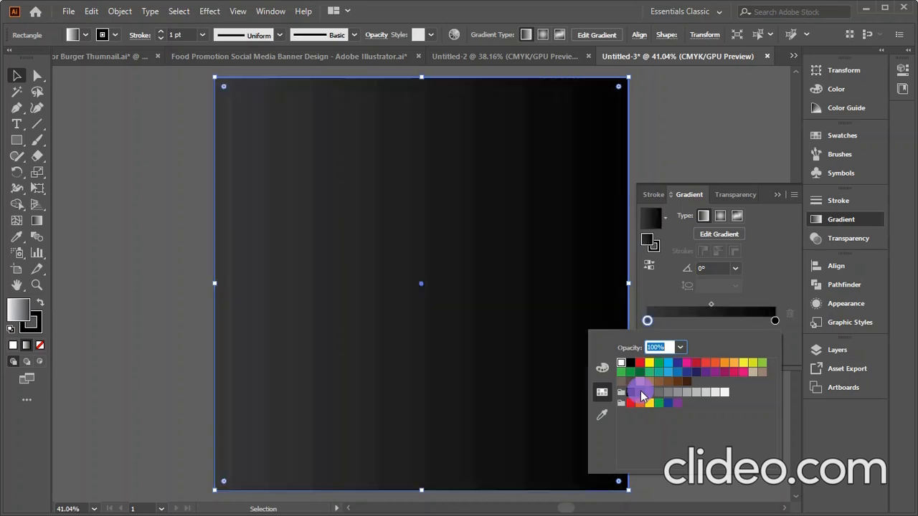
Step: Change the rectangle's gradient type to radial and deselect the rectangle
left_click(720, 218)
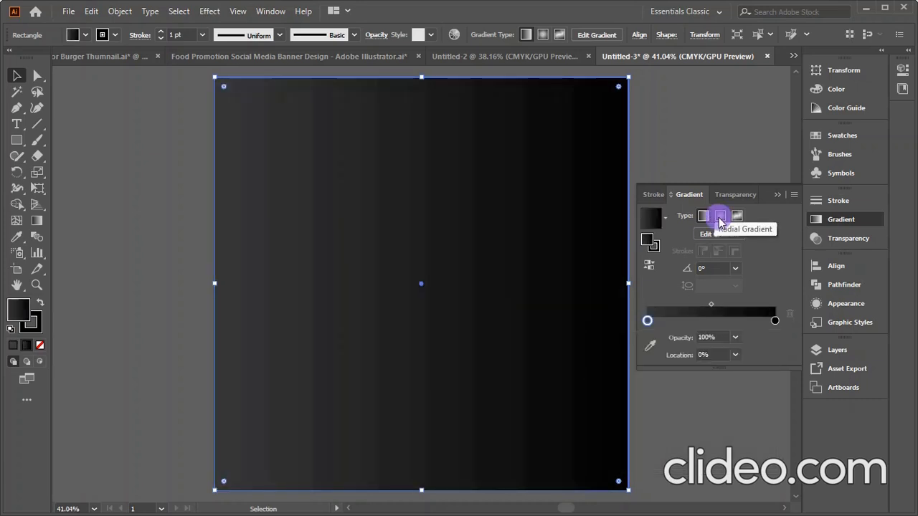
left_click(722, 220)
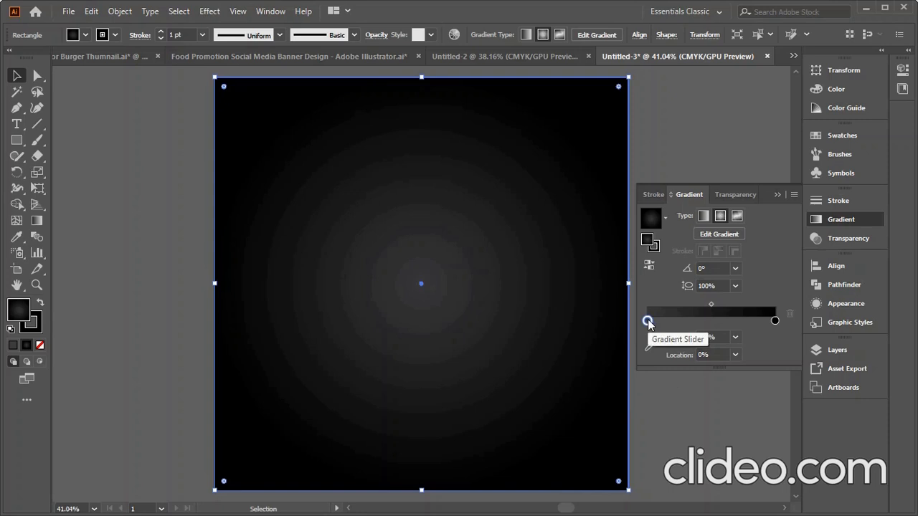
left_click(693, 425)
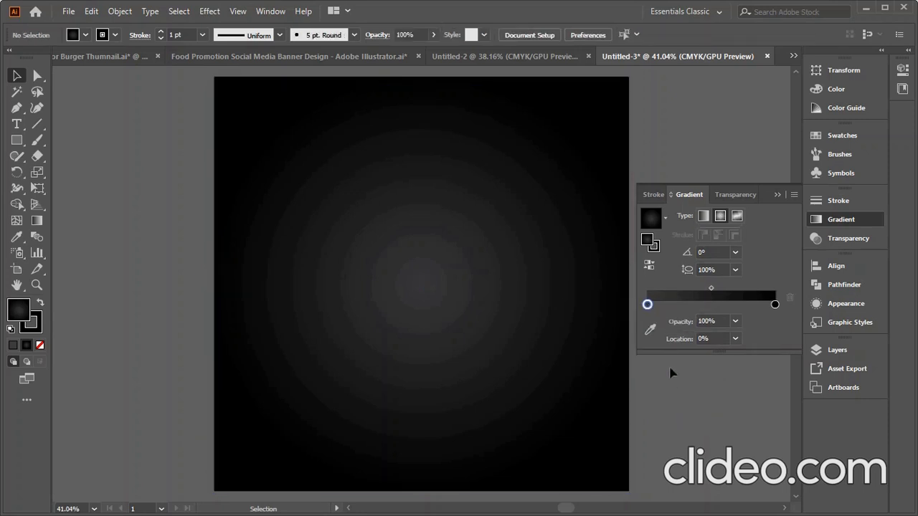
Step: With nothing selected, set the radial gradient's starting stop to the grey swatch C=0 M=0 Y=0 K=70
left_click(776, 305)
double_click(776, 305)
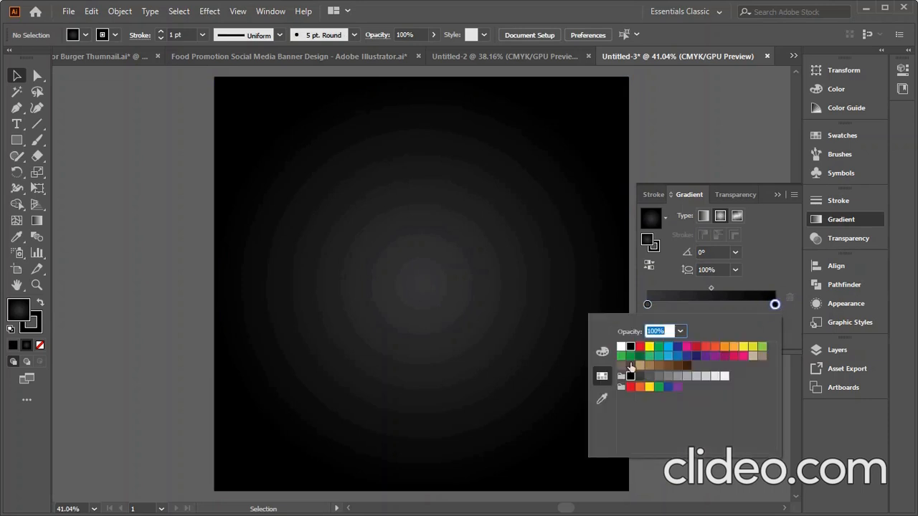
left_click(647, 305)
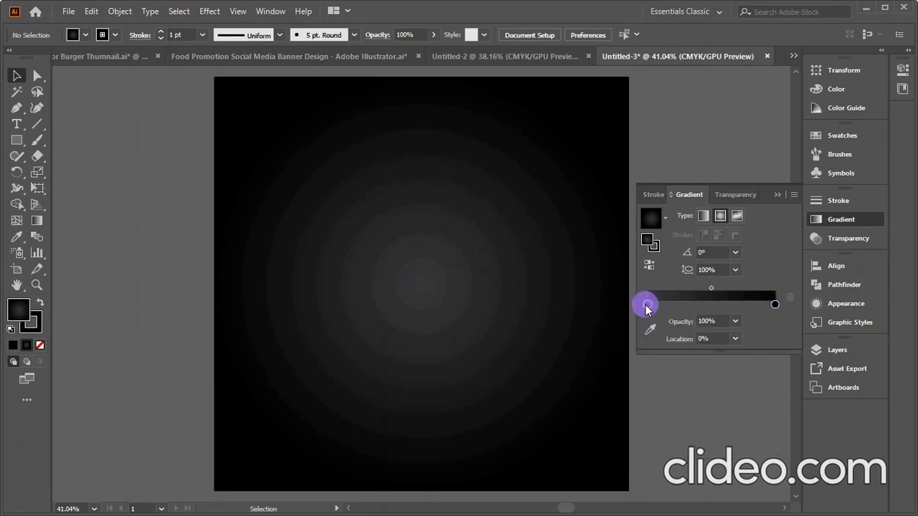
double_click(647, 306)
left_click(650, 377)
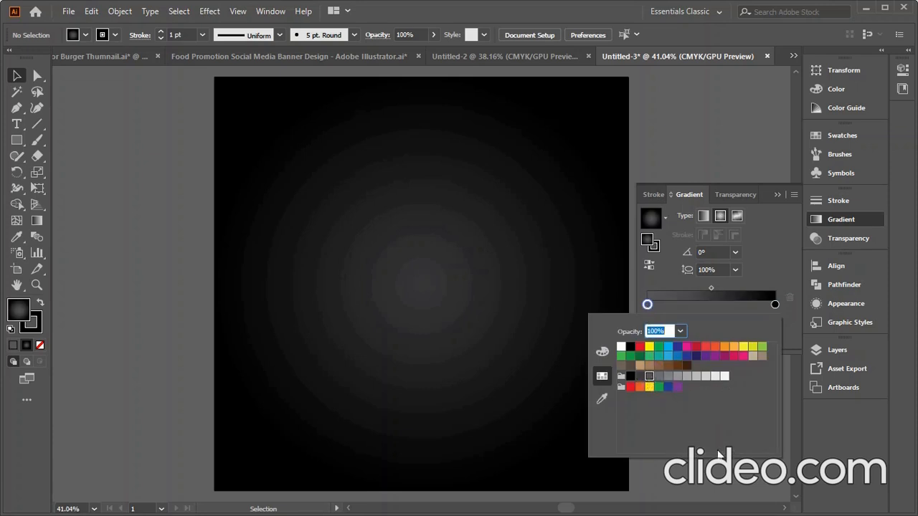
left_click(659, 378)
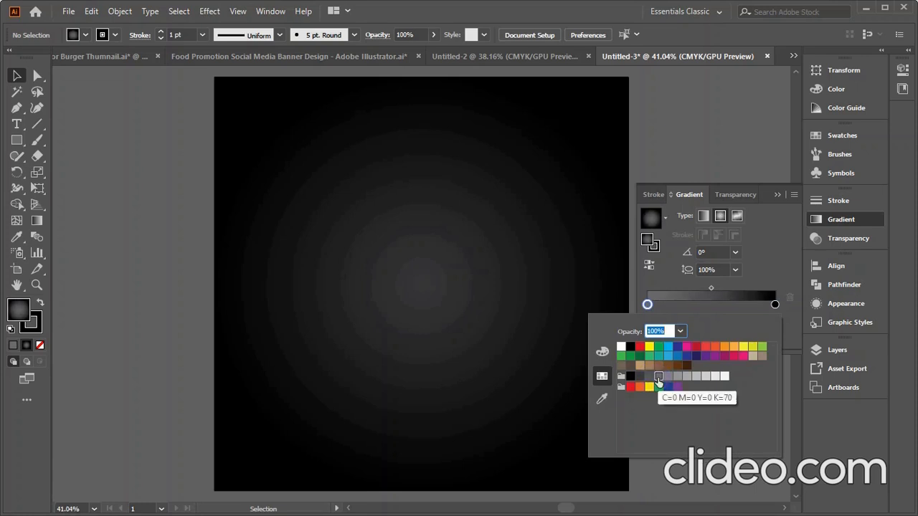
Step: With nothing selected, change the radial gradient's starting stop to the dark grey swatch next to black in the greys group
left_click(685, 377)
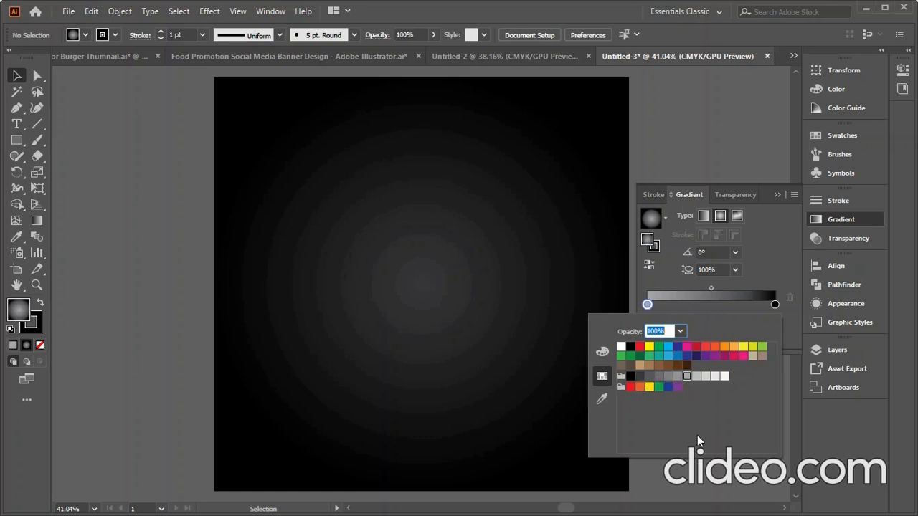
left_click(703, 470)
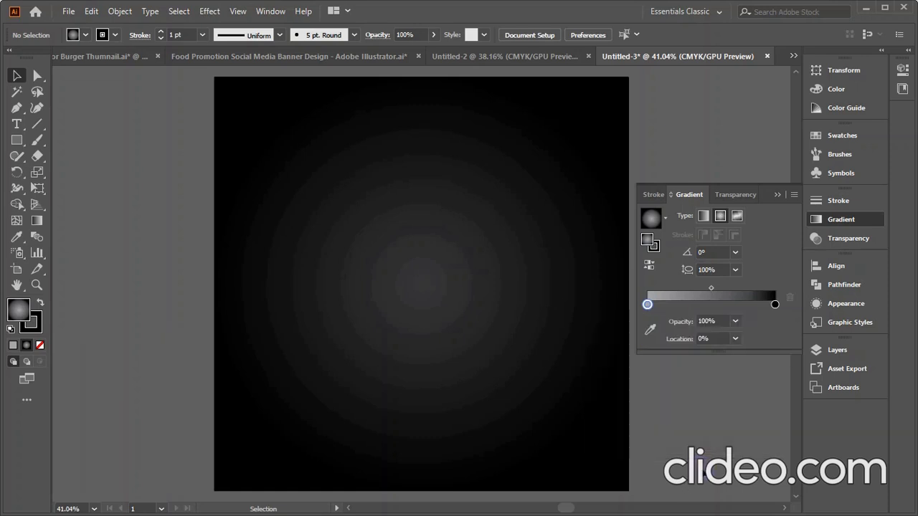
left_click(648, 306)
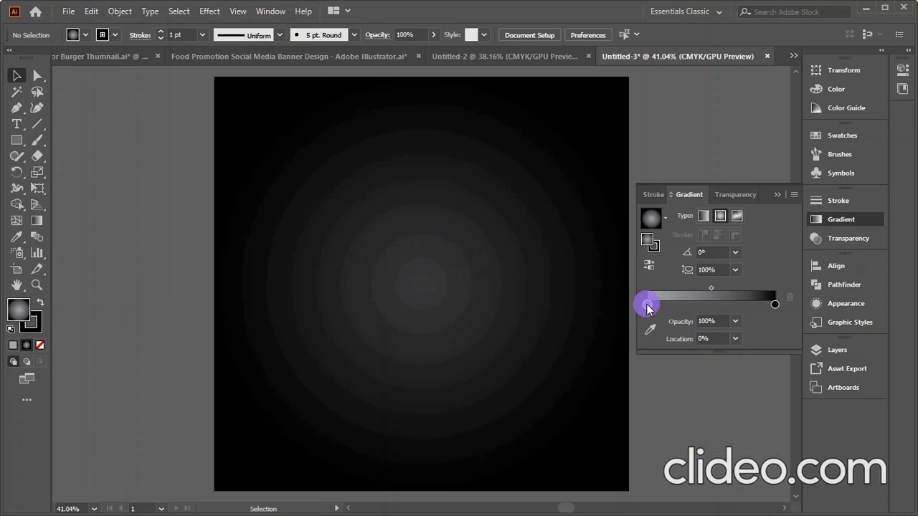
double_click(648, 306)
left_click(640, 376)
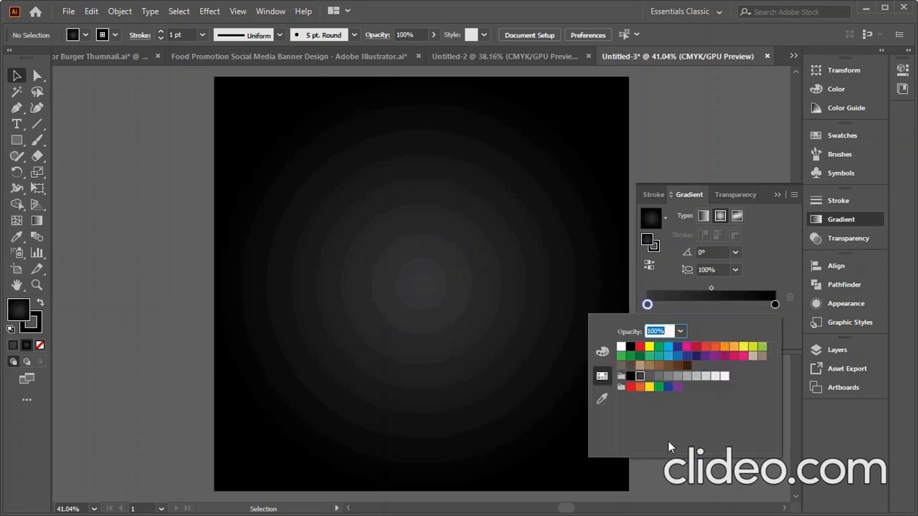
left_click(681, 465)
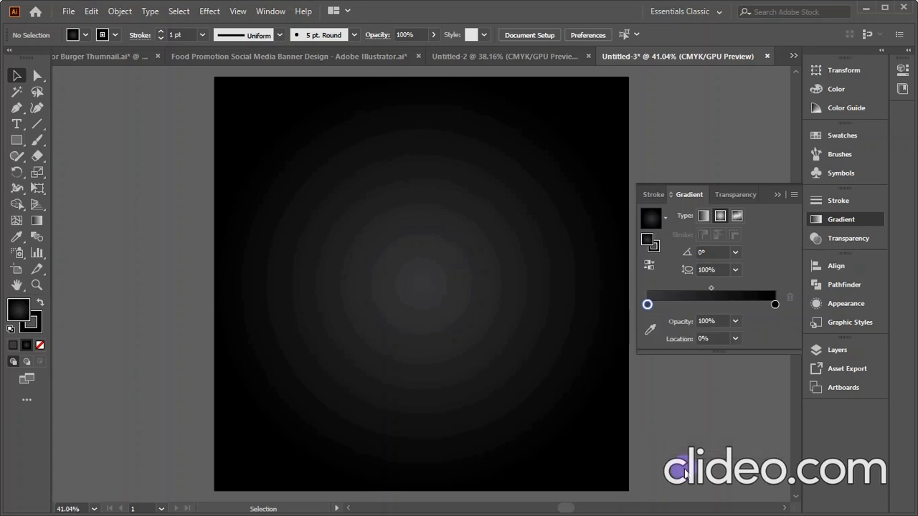
left_click(778, 197)
Step: Move the midpoint of the rectangle's radial gradient to a location of 35.05% and deselect the rectangle
left_click(355, 287)
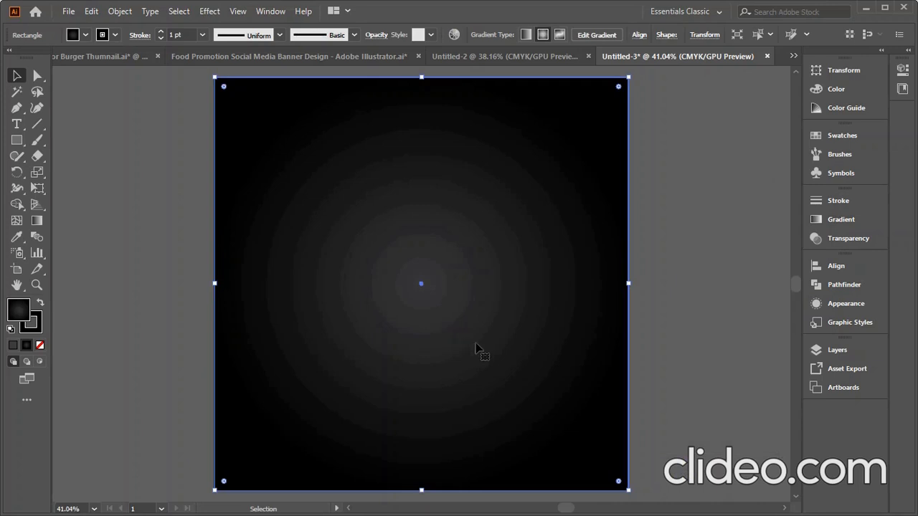
left_click(837, 220)
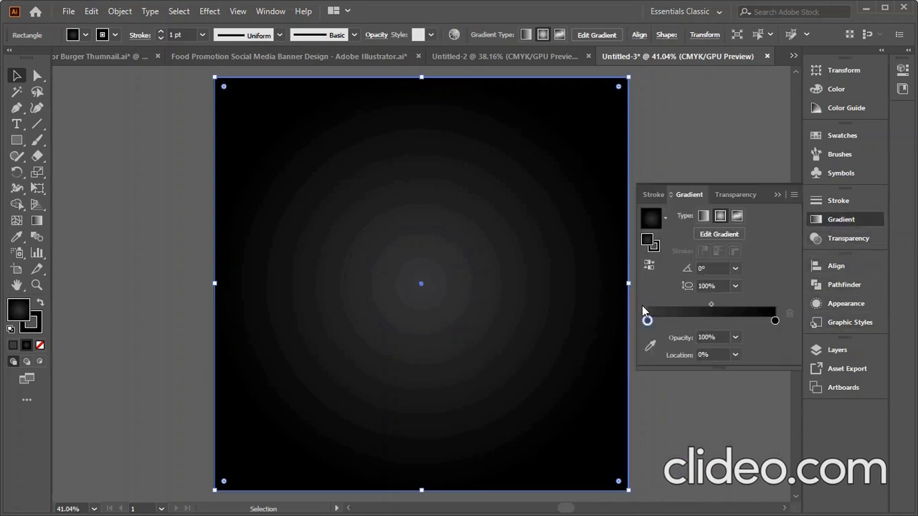
left_click_drag(710, 304, 691, 307)
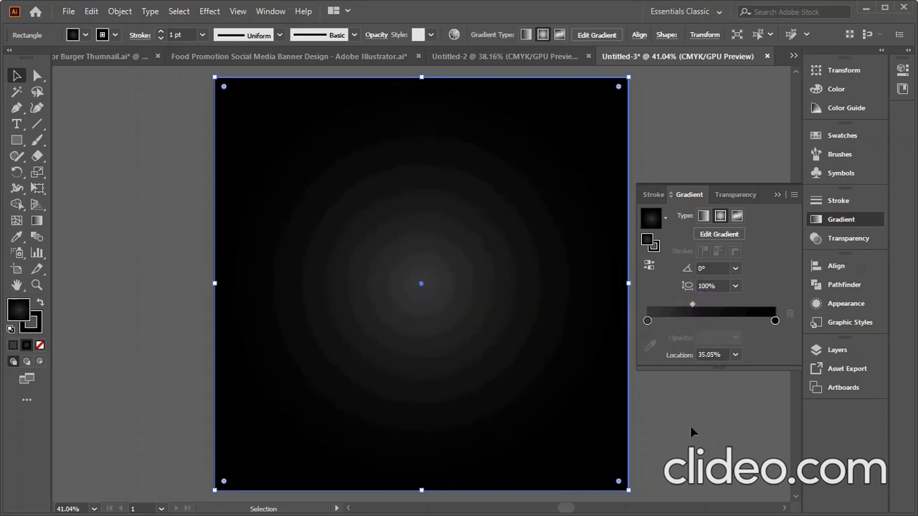
left_click(692, 423)
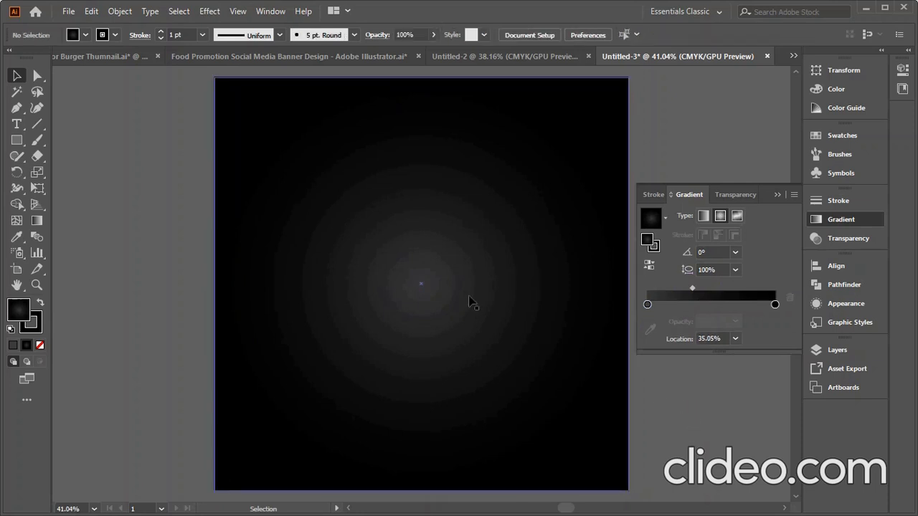
Step: Shift the gradient rectangle up past the artboard's upper edge and place a copy of it from the artboard's middle downwards
key("ctrl+minus")
key("ctrl+minus")
key("ctrl+minus")
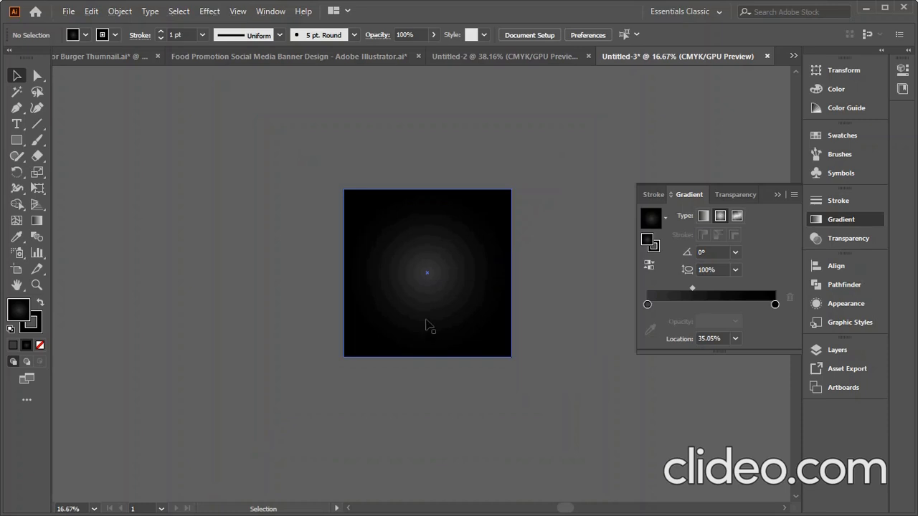
left_click(429, 294)
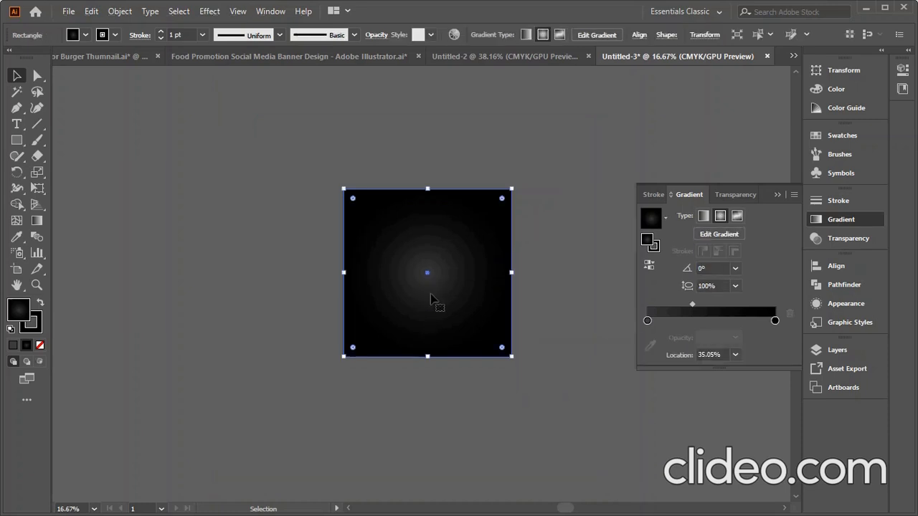
left_click(180, 290)
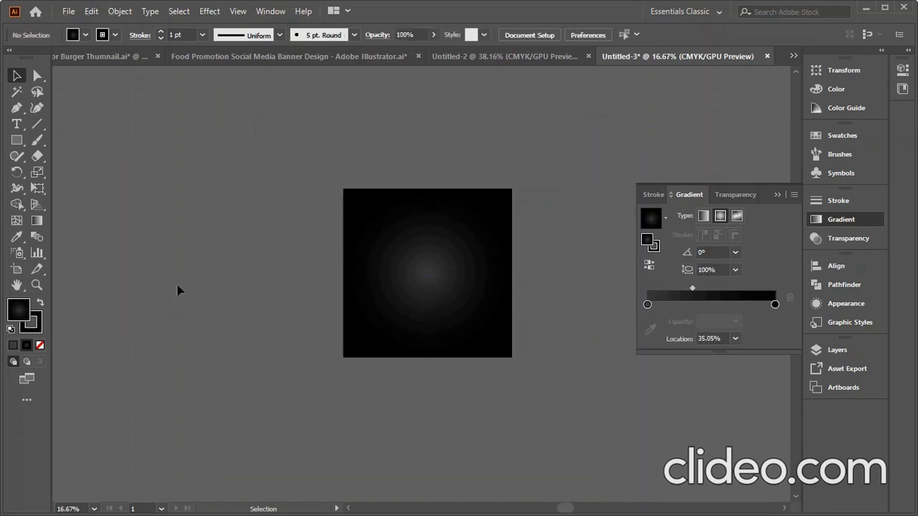
left_click_drag(434, 282, 446, 395)
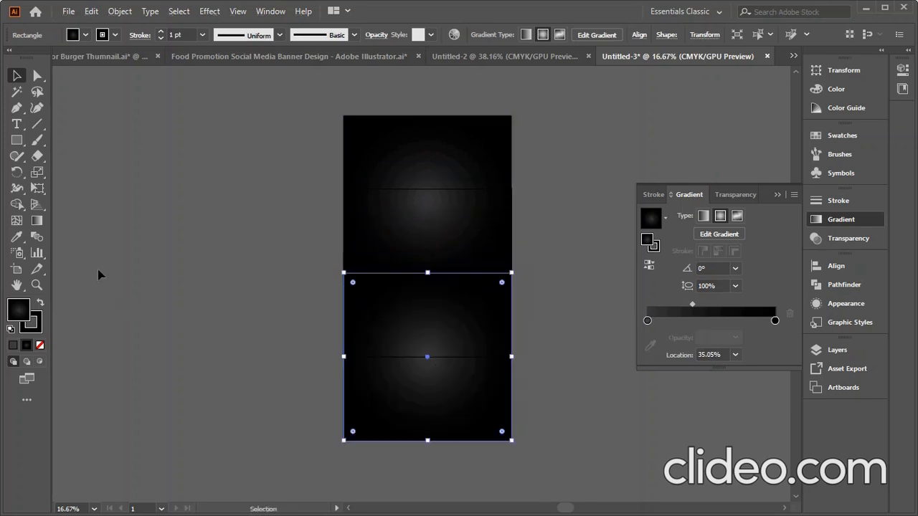
Step: Recolor the lower rectangle's radial gradient with a yellow starting stop and an orange end stop
double_click(647, 321)
left_click(650, 363)
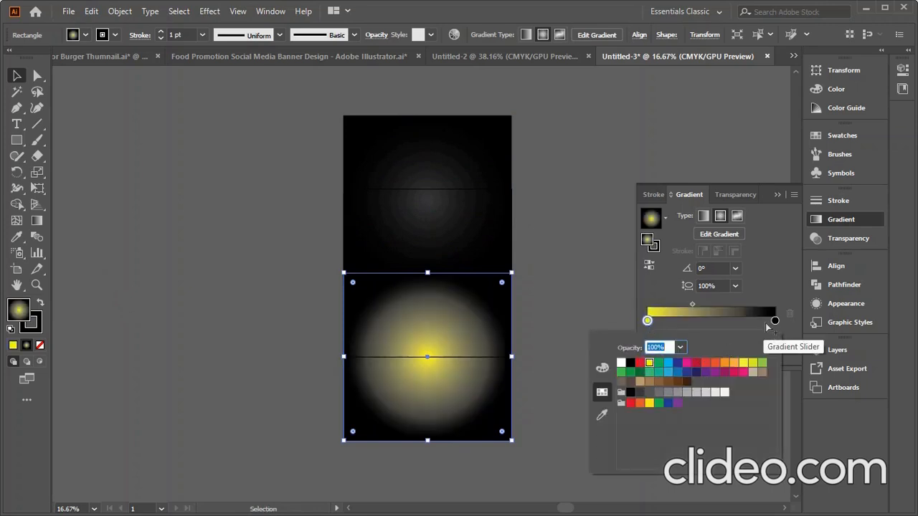
left_click(775, 321)
double_click(775, 321)
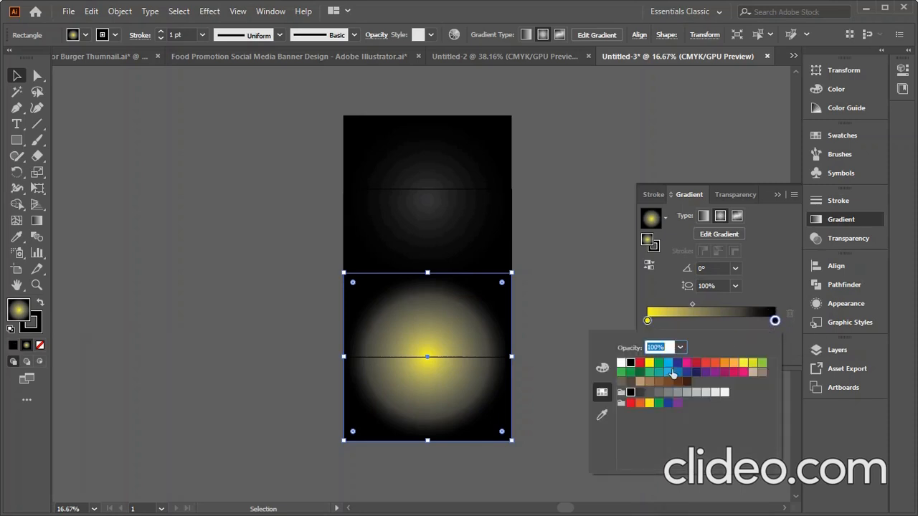
left_click(724, 363)
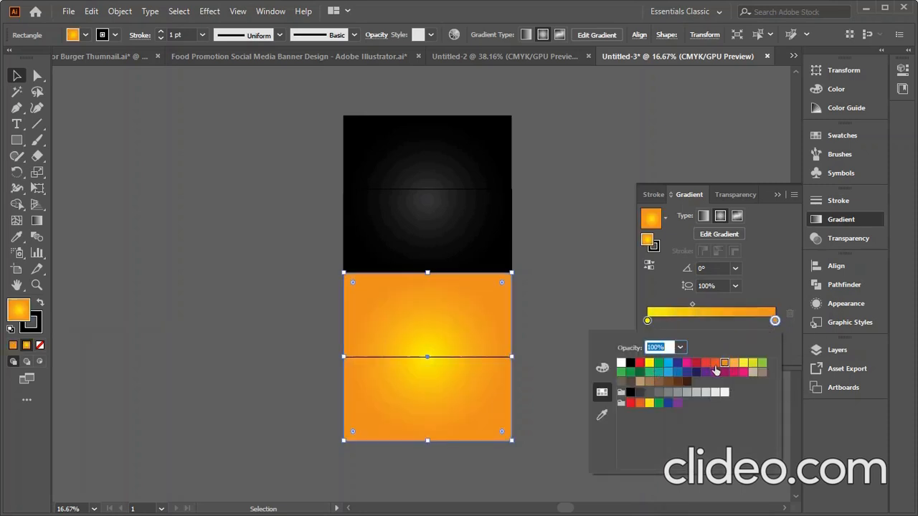
left_click(183, 272)
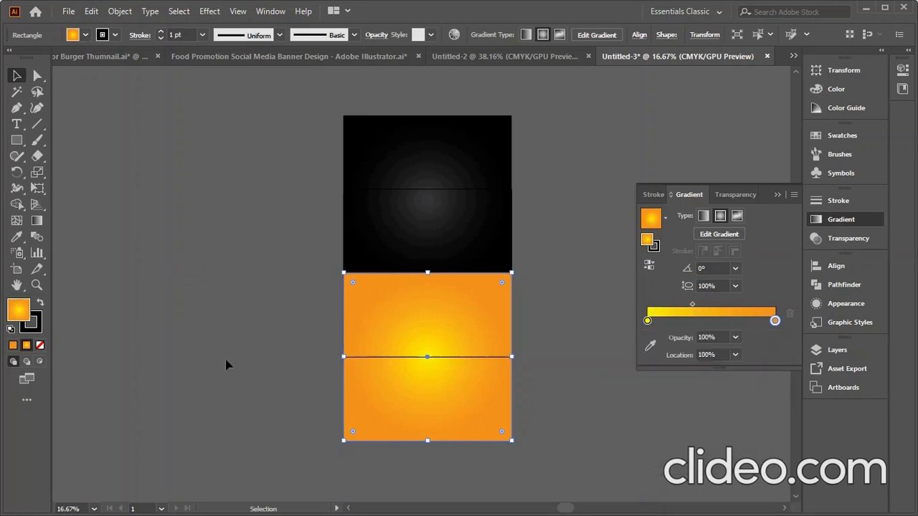
left_click(782, 196)
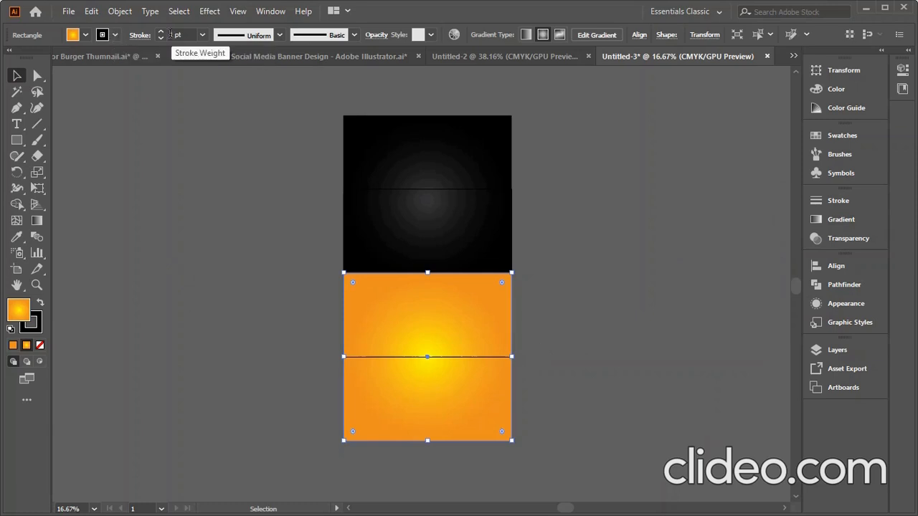
Step: Give the orange gradient rectangle a white stroke with a weight of 10 pt
scroll(170, 33, "up", 13)
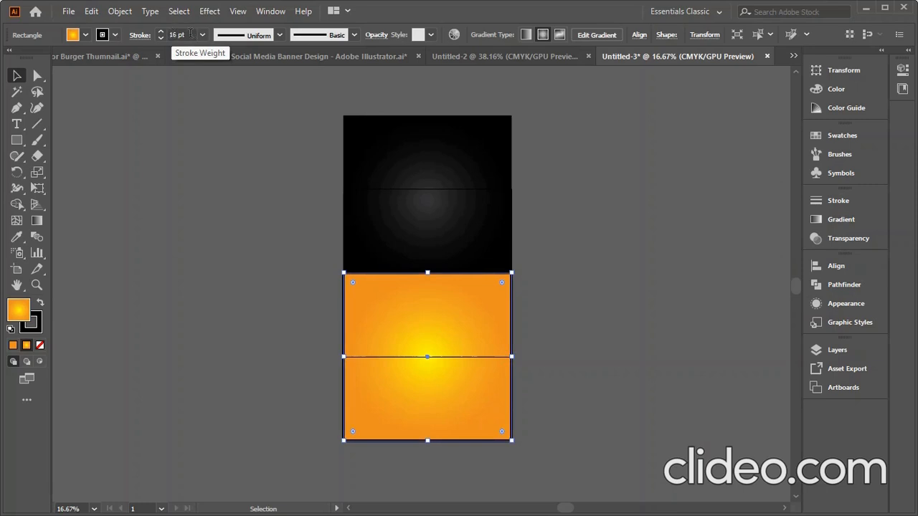
scroll(188, 33, "down", 5)
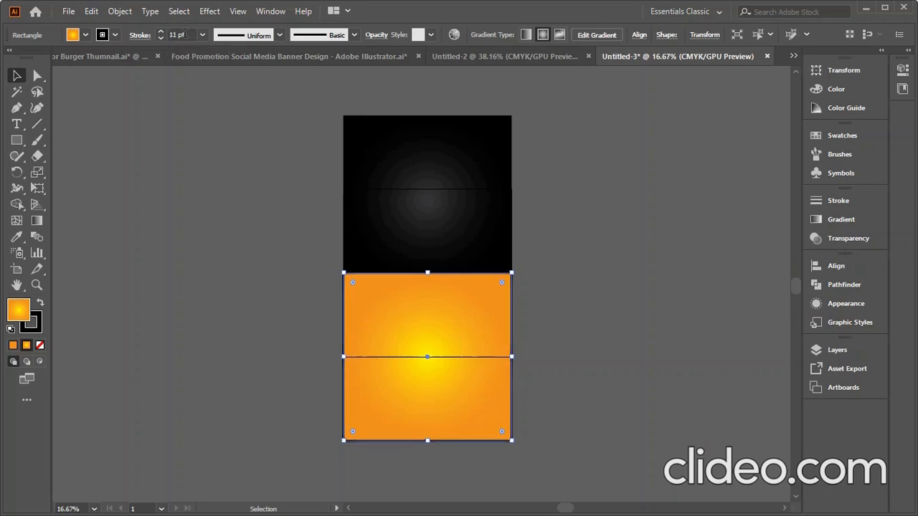
left_click(116, 34)
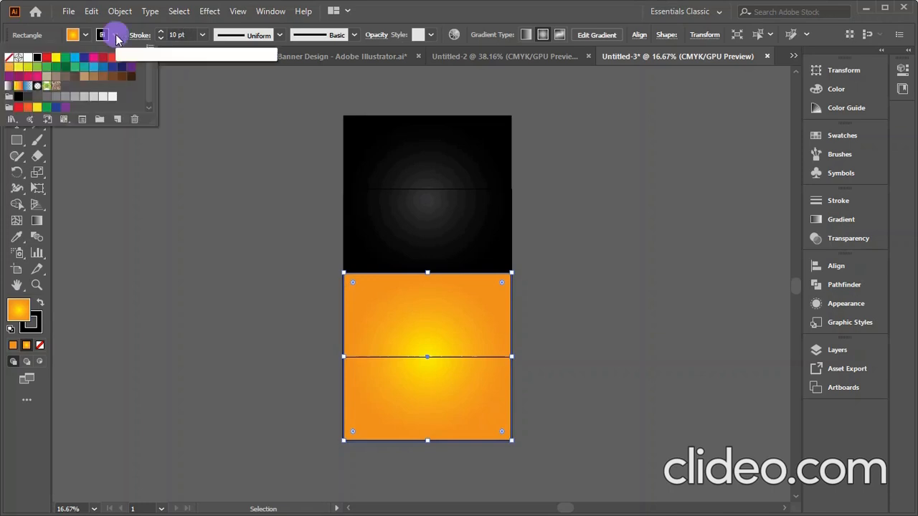
left_click(27, 58)
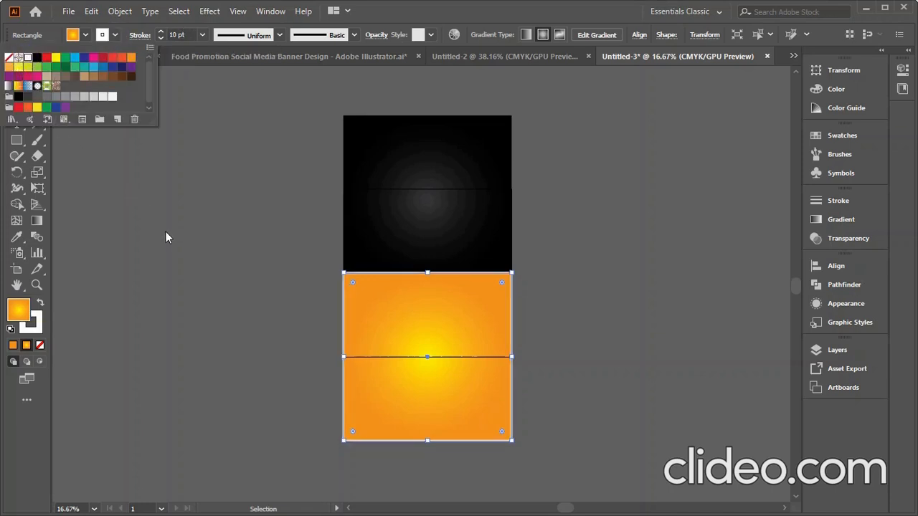
left_click(164, 232)
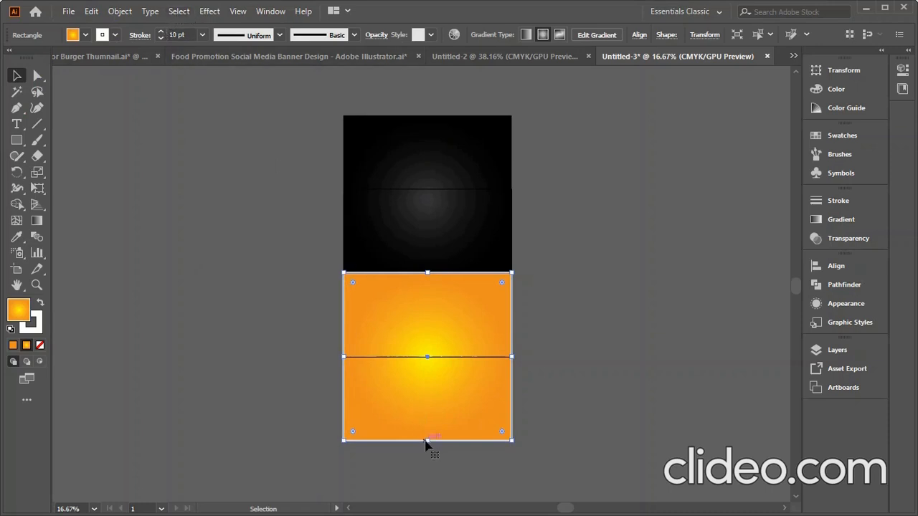
Step: Shorten the orange rectangle to just below the artboard, and enlarge it slightly from its centre so it overhangs both artboard sides
left_click_drag(427, 442, 428, 369)
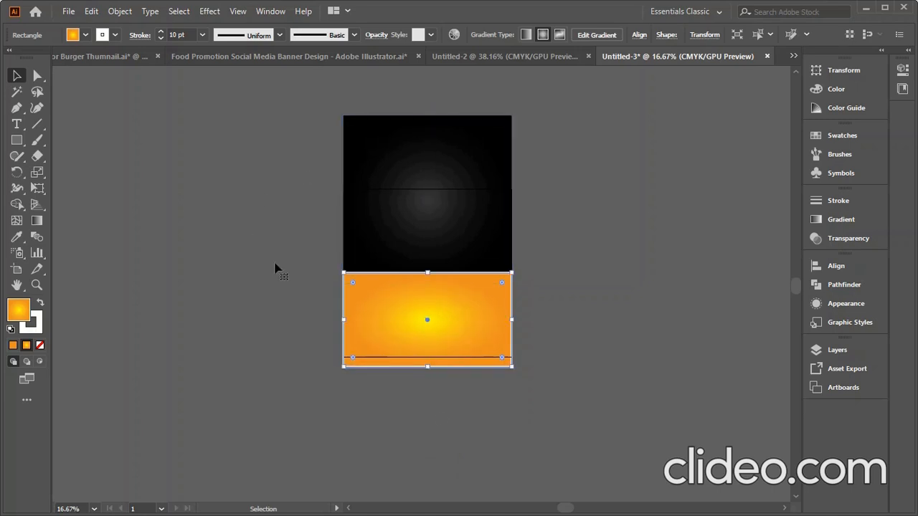
left_click_drag(427, 370, 429, 380)
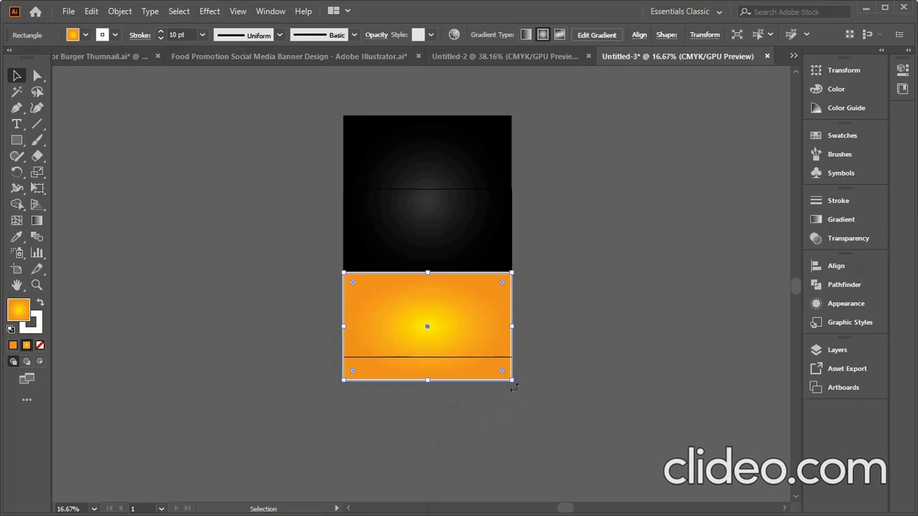
left_click_drag(512, 380, 521, 386)
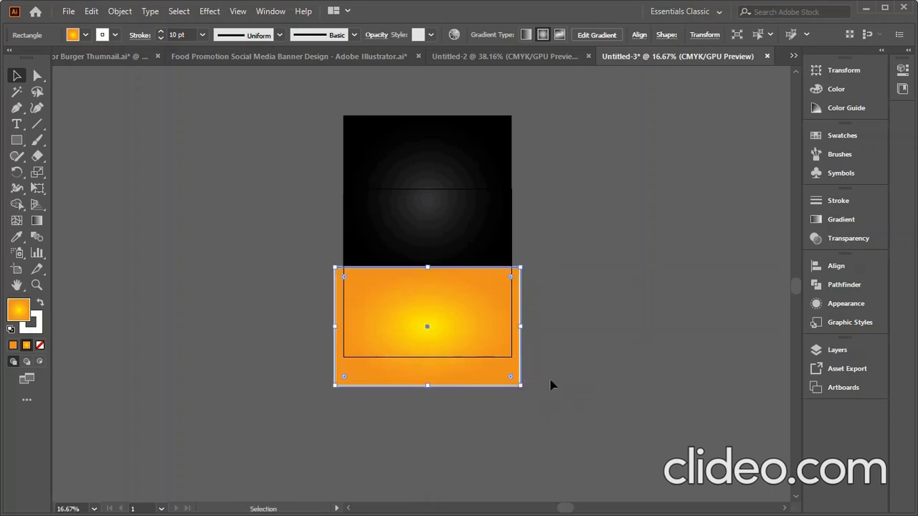
Step: Apply a Zig Zag effect to the orange rectangle with absolute size 5 px, 10 ridges per segment and corner points, and deselect it
left_click(210, 11)
mouse_move(233, 120)
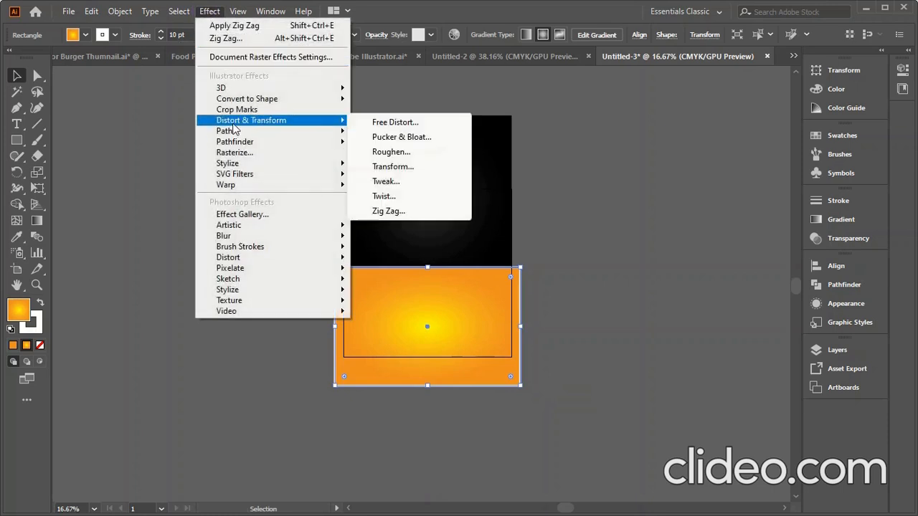
left_click(377, 210)
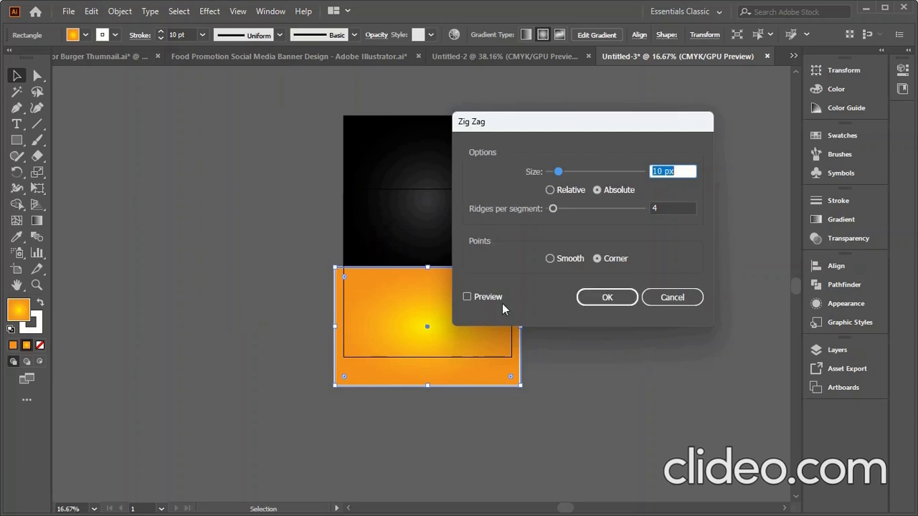
left_click(481, 297)
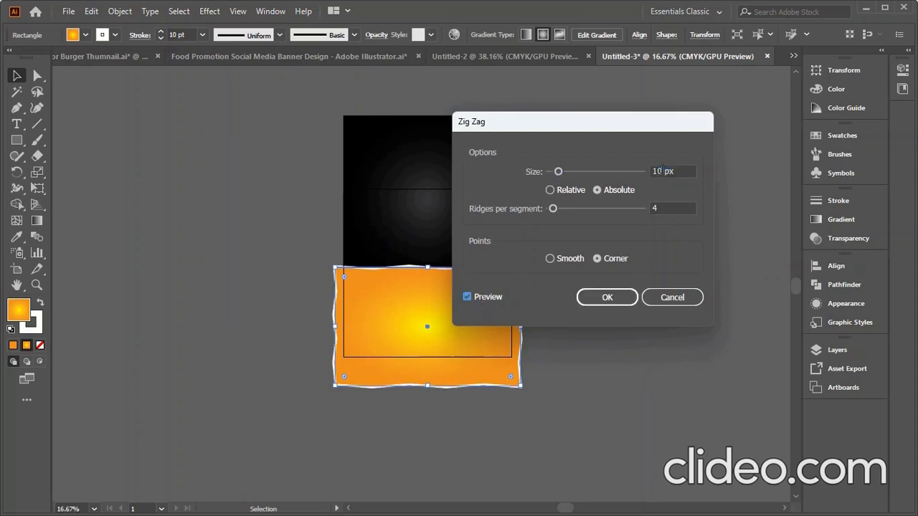
scroll(663, 171, "down", 5)
scroll(664, 208, "up", 6)
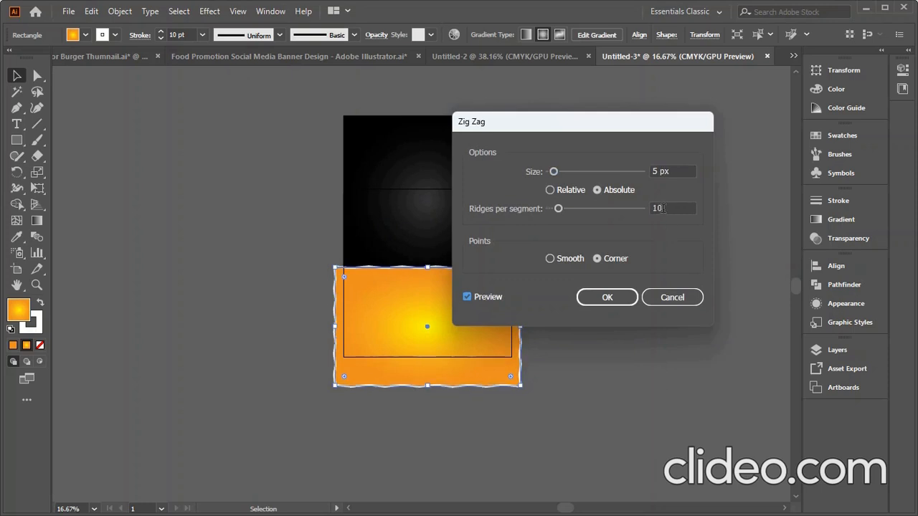
left_click(607, 297)
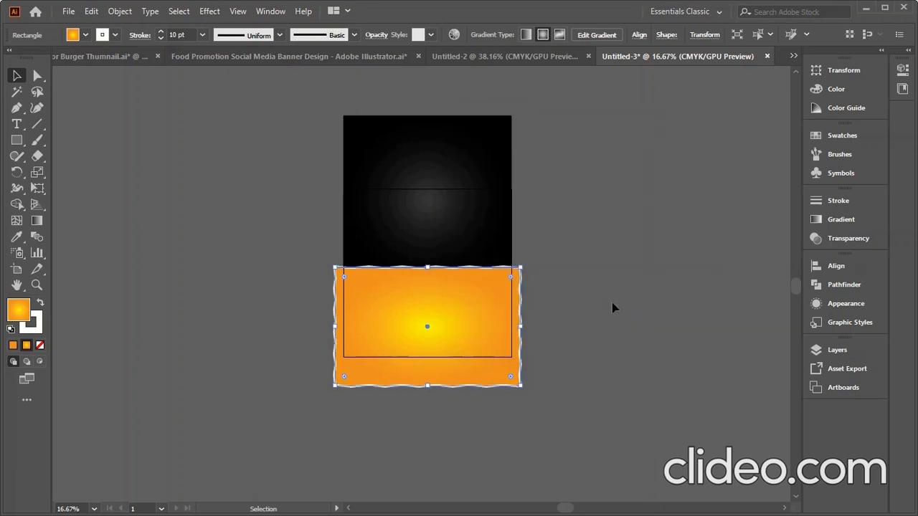
left_click(580, 340)
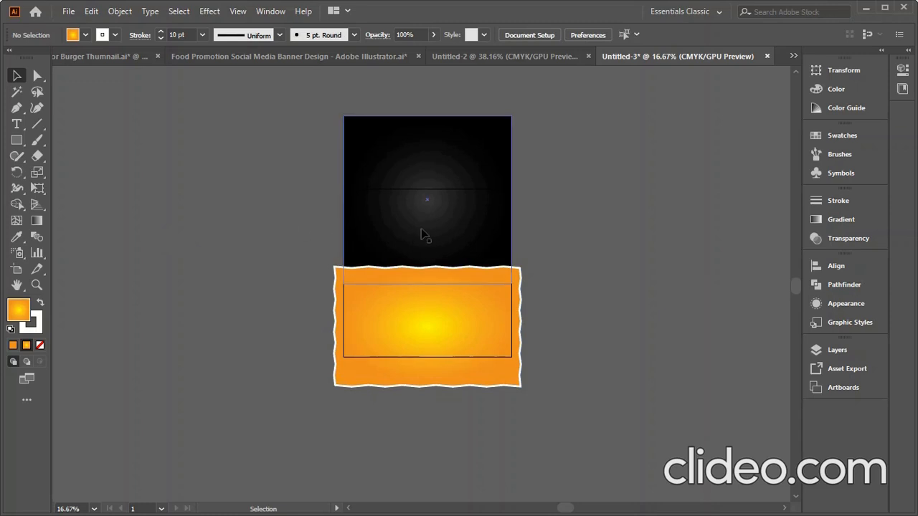
Step: Place the image "pngimg.com - pizza_PNG44085" on the orange panel
left_click(69, 11)
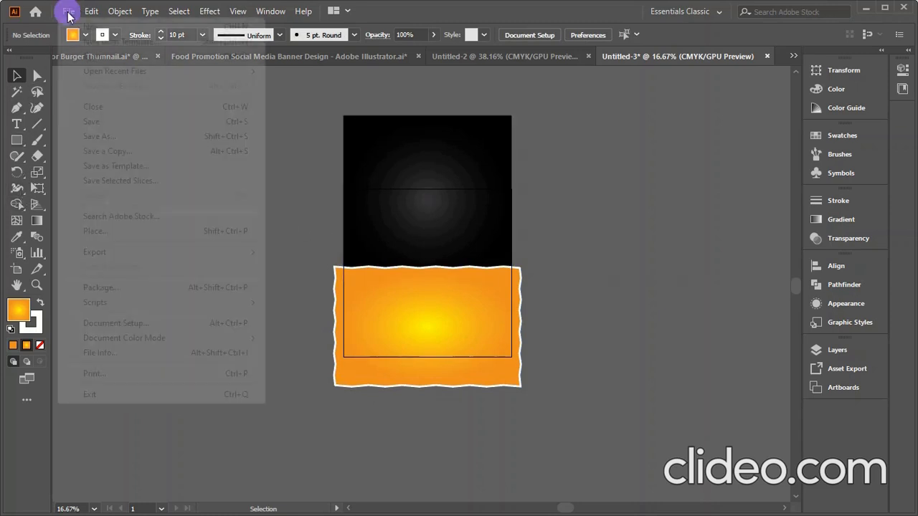
left_click(96, 231)
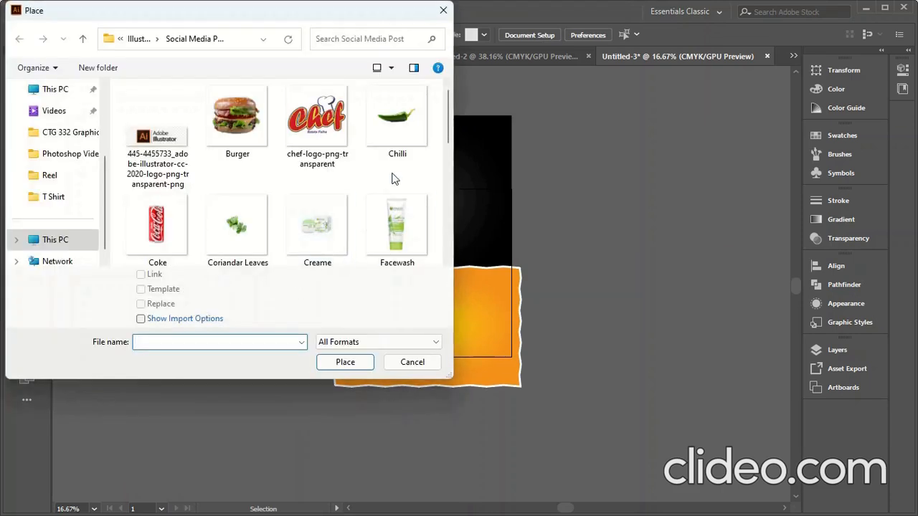
scroll(316, 201, "down", 5)
scroll(232, 199, "down", 1)
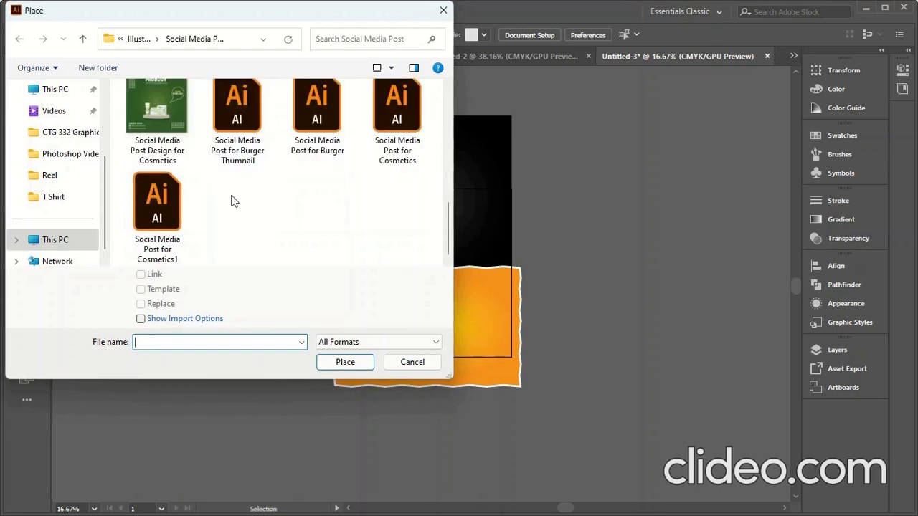
scroll(231, 203, "up", 1)
scroll(235, 219, "up", 1)
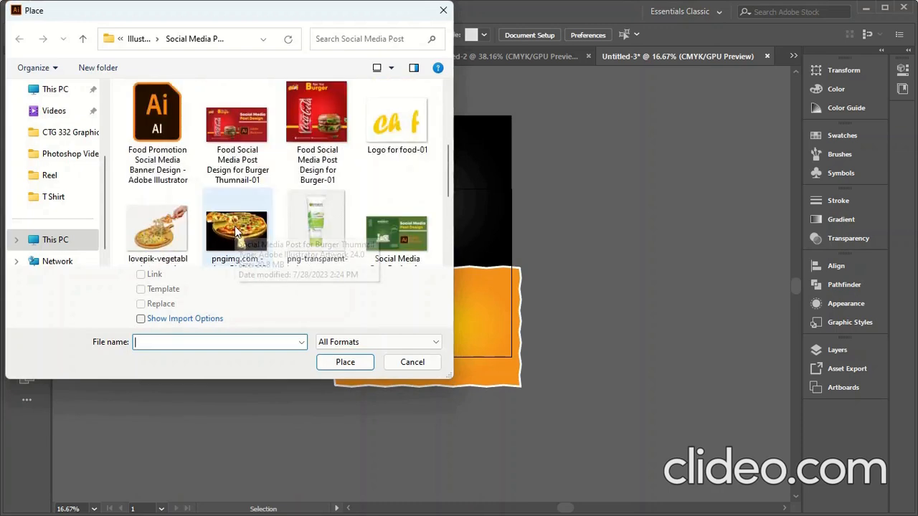
left_click(261, 249)
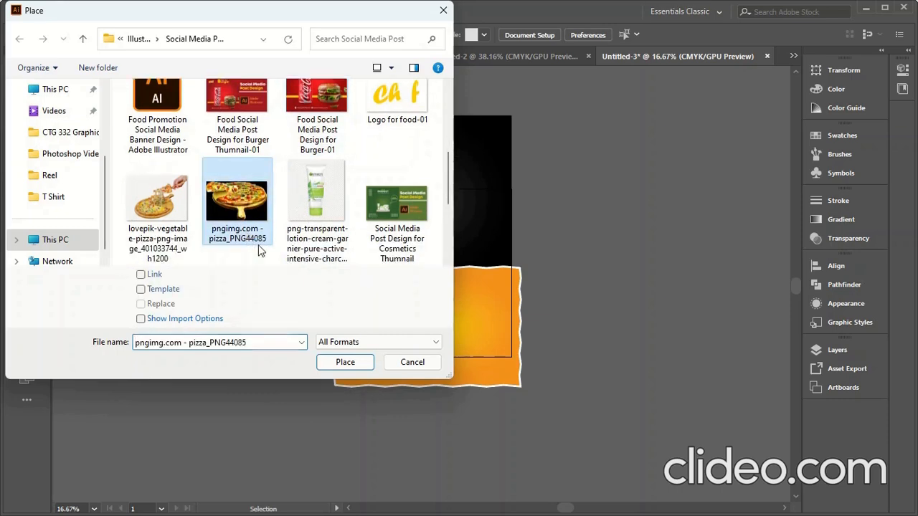
left_click(341, 364)
left_click(353, 293)
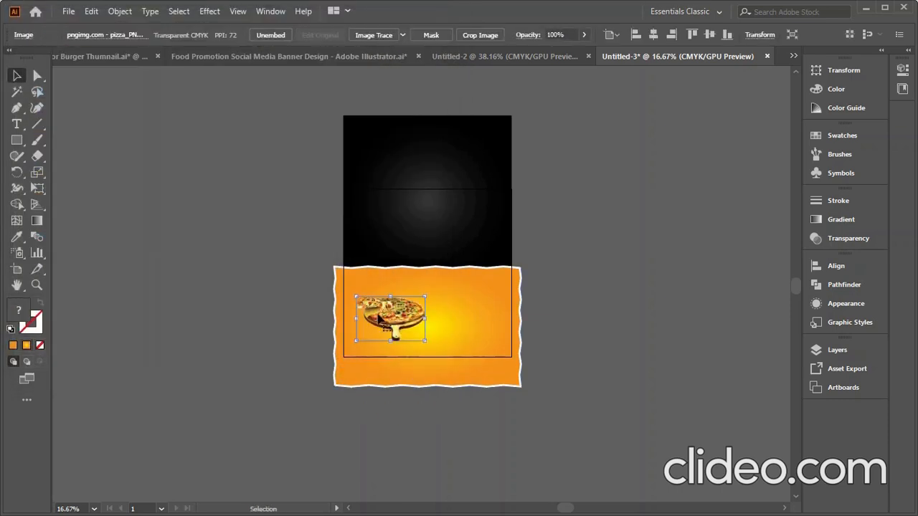
Step: Move the pizza image over the orange panel's upper edge, enlarge it from its centre to about three quarters of the artboard width, and deselect it
left_click_drag(379, 312, 421, 260)
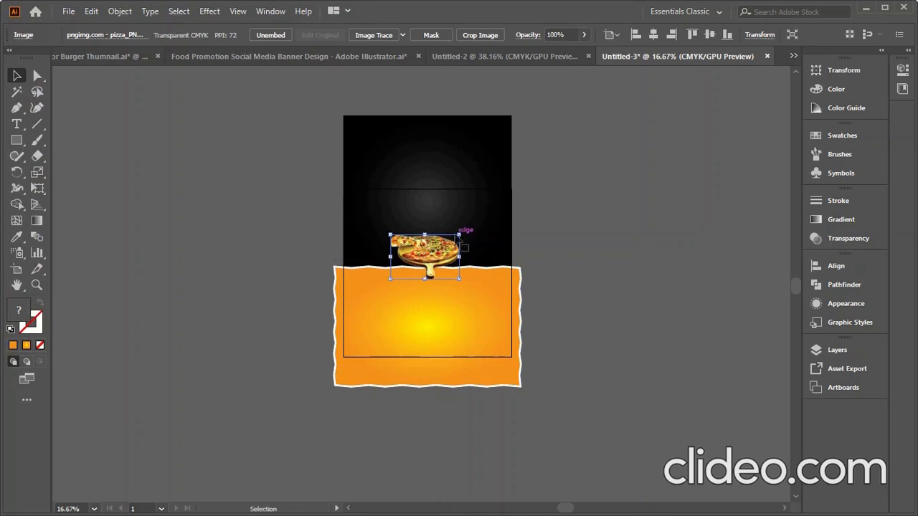
left_click_drag(460, 235, 491, 203)
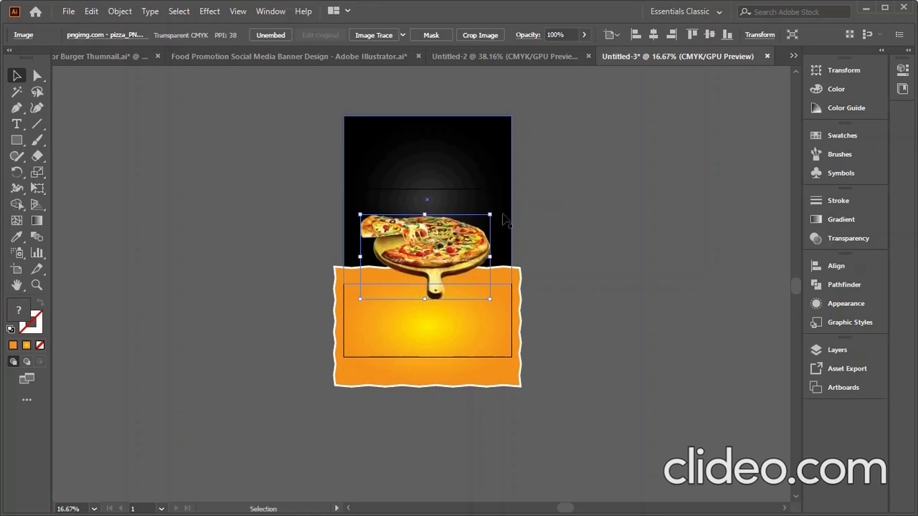
left_click(577, 242)
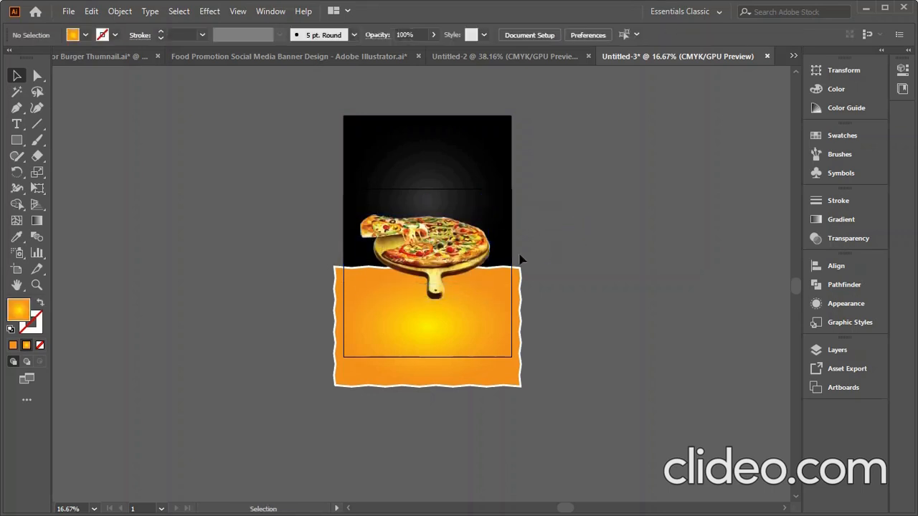
Step: Lower the pizza image, align it to the artboard's horizontal and vertical centre, and deselect it
left_click_drag(437, 241, 434, 284)
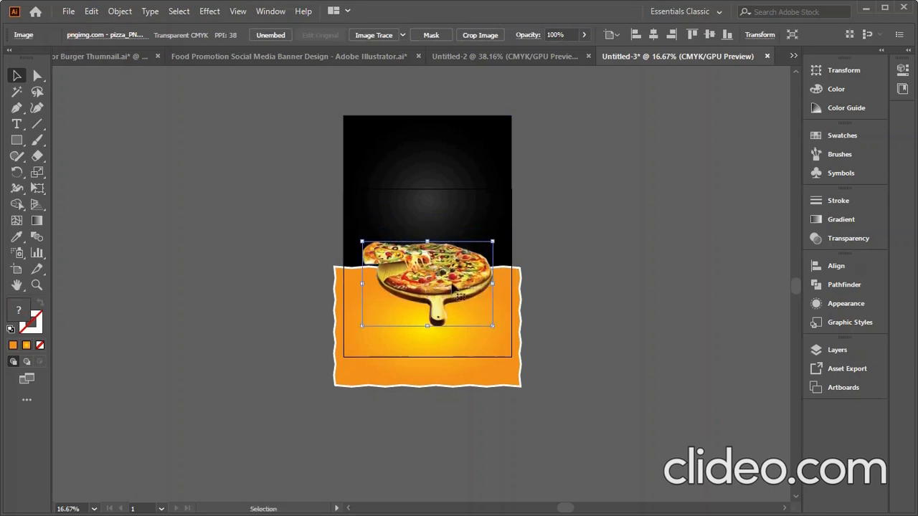
left_click(654, 35)
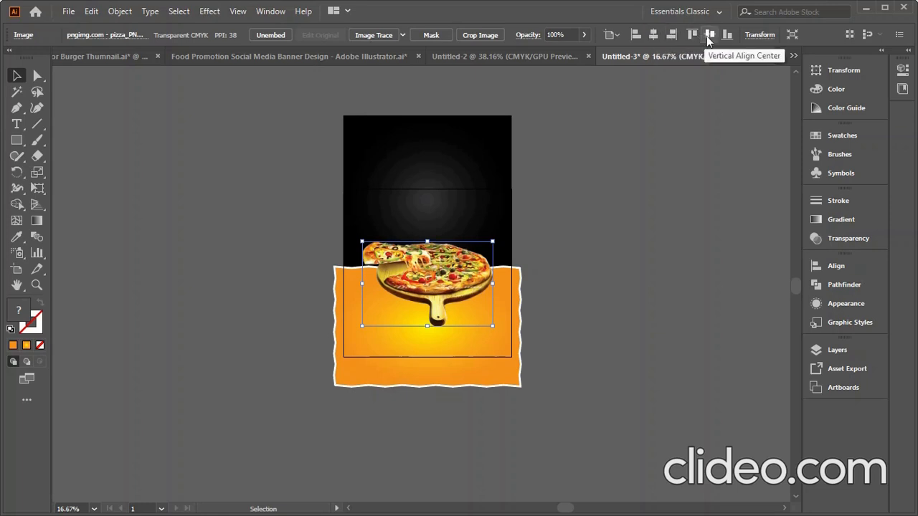
left_click(706, 33)
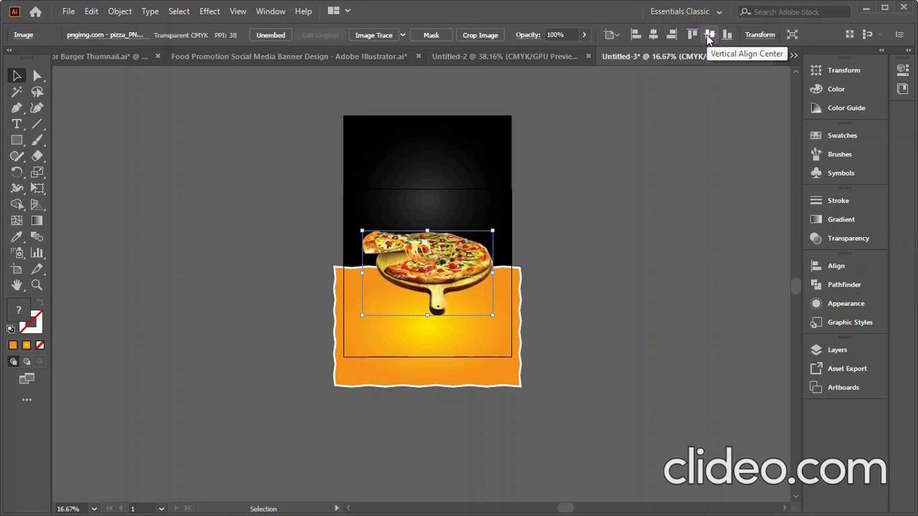
left_click(607, 242)
Step: Move the pizza image slightly down so most of it overlaps the orange panel, and deselect it
left_click(433, 272)
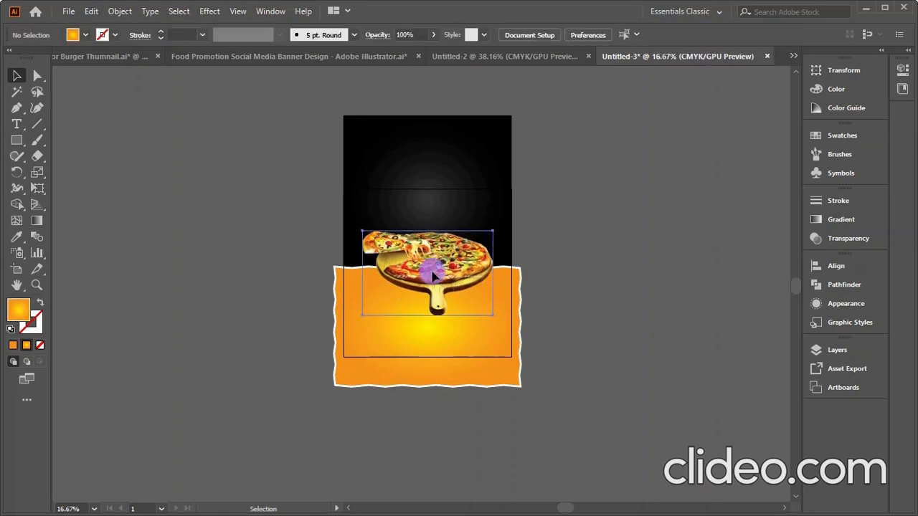
left_click_drag(432, 275, 430, 290)
left_click(610, 276)
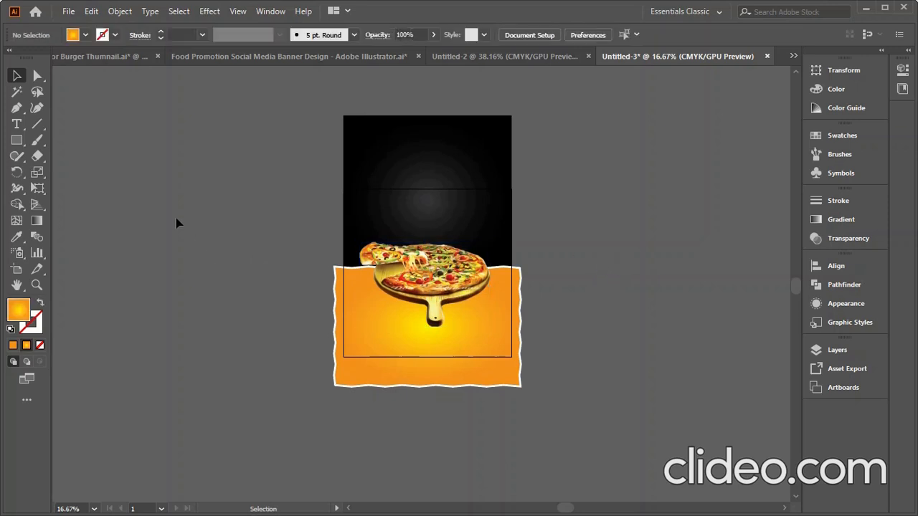
Step: Add the text "Special Promo" at 60 pt on the dark background above the pizza
left_click(17, 125)
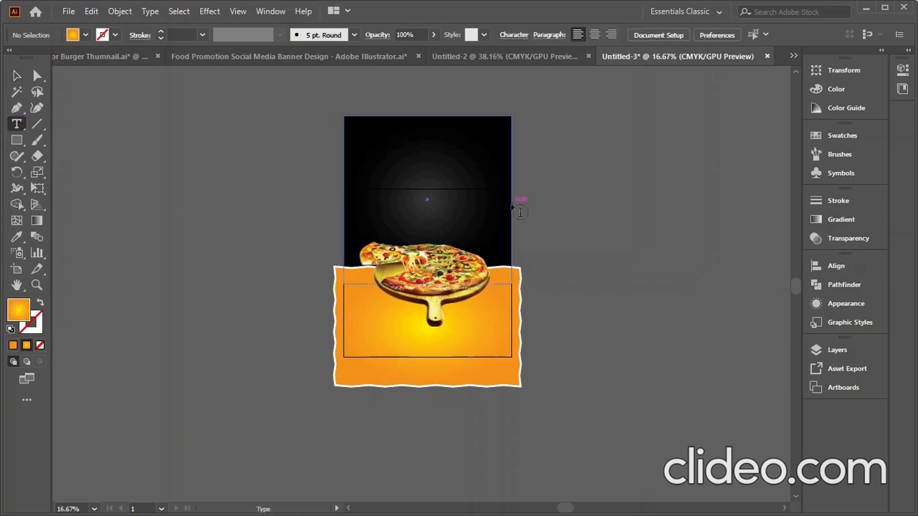
left_click(410, 200)
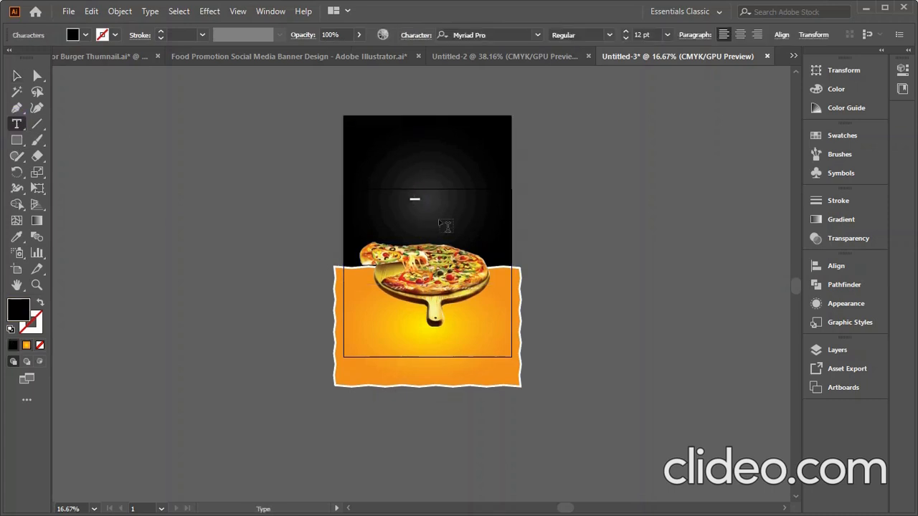
scroll(648, 34, "up", 7)
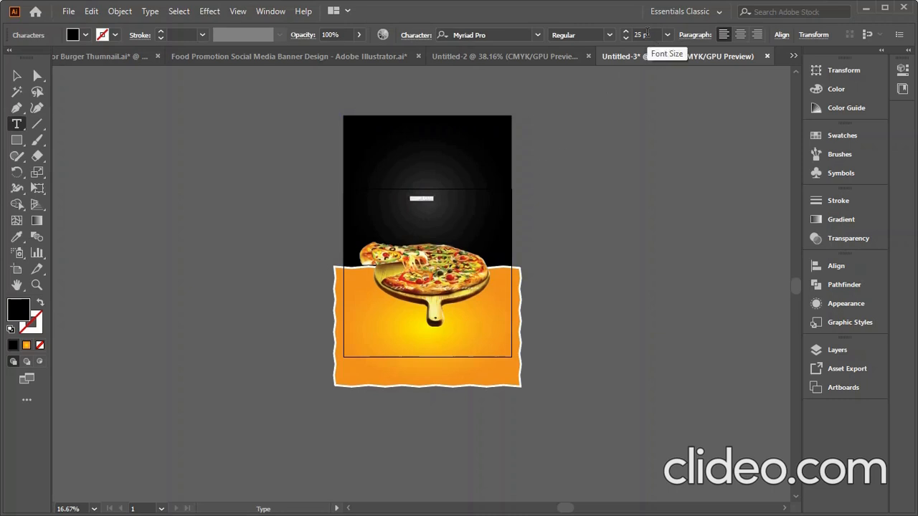
scroll(648, 33, "up", 8)
scroll(648, 34, "up", 13)
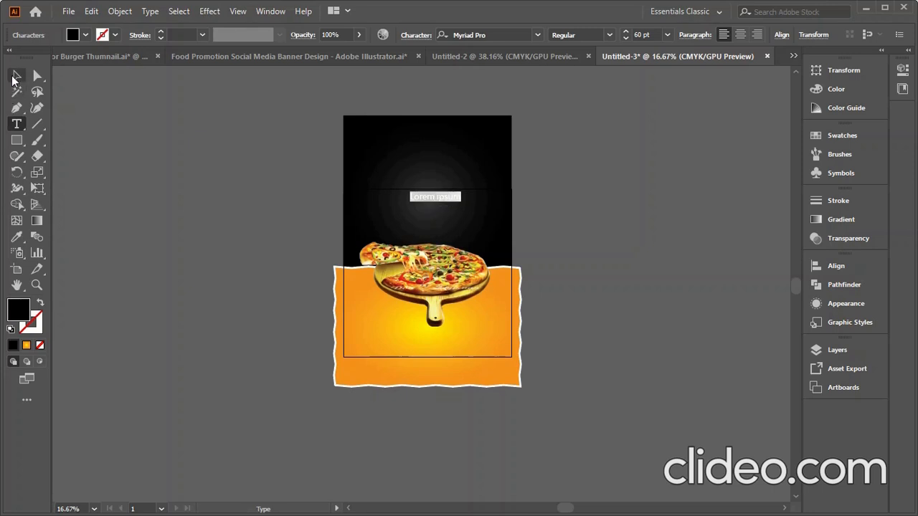
left_click(16, 75)
double_click(446, 197)
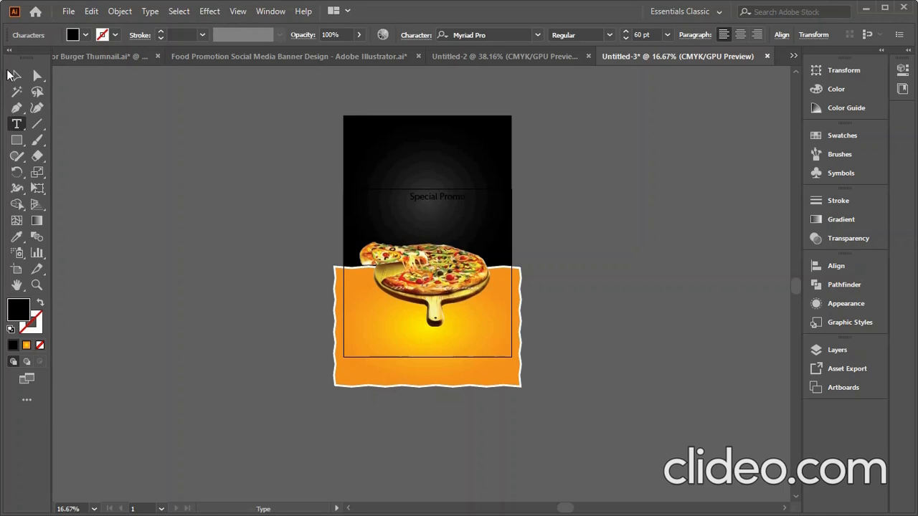
left_click(13, 75)
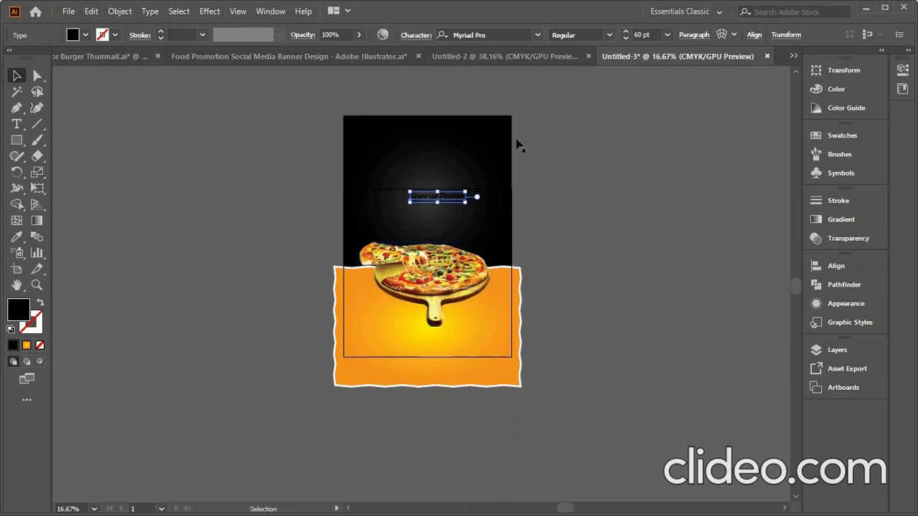
Step: Fill the "Special Promo" text with white
left_click(86, 35)
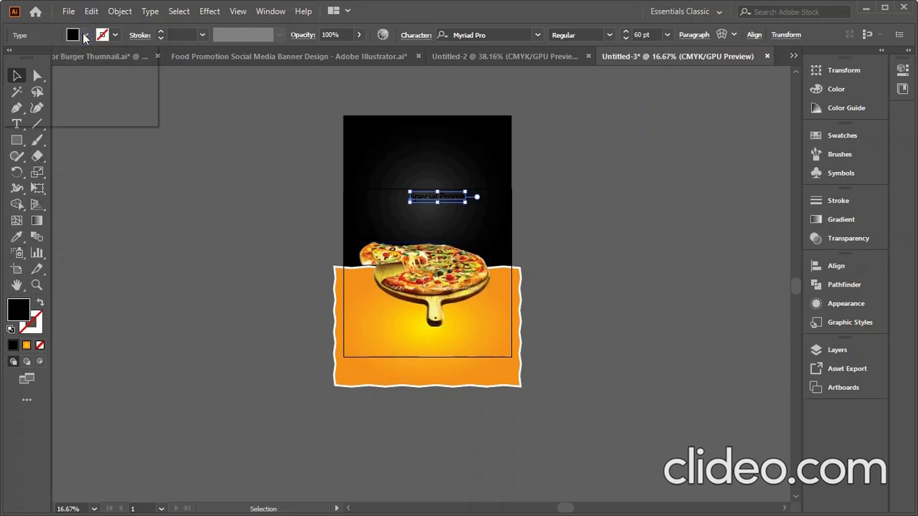
left_click(28, 57)
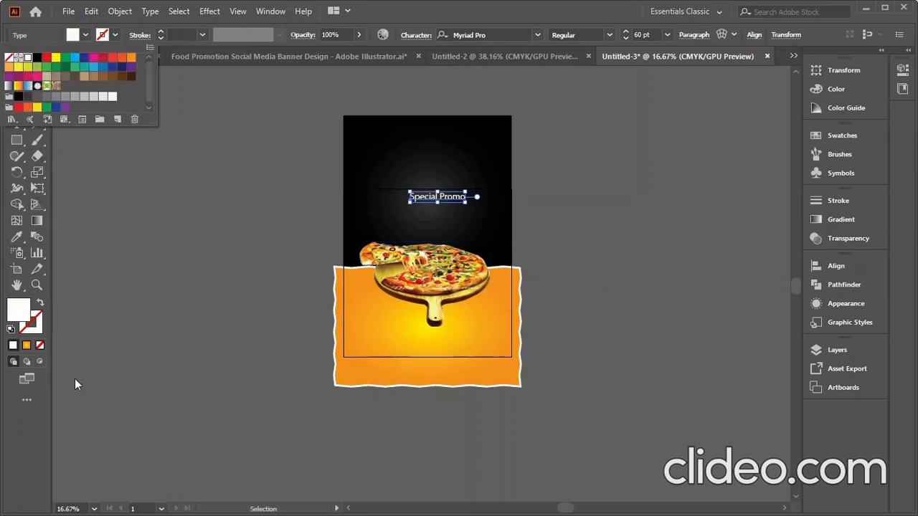
left_click(191, 257)
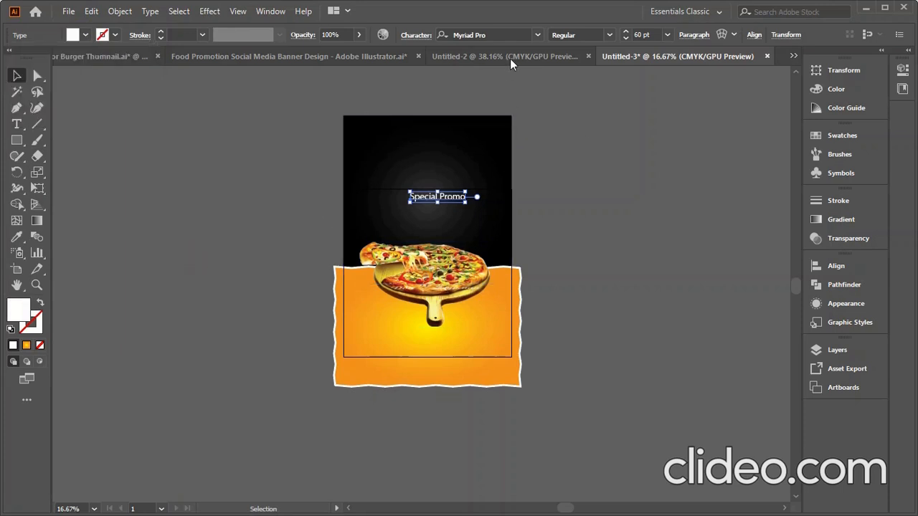
Step: Set the "Special Promo" text in the Hey August font and deselect it
left_click(510, 34)
type("he")
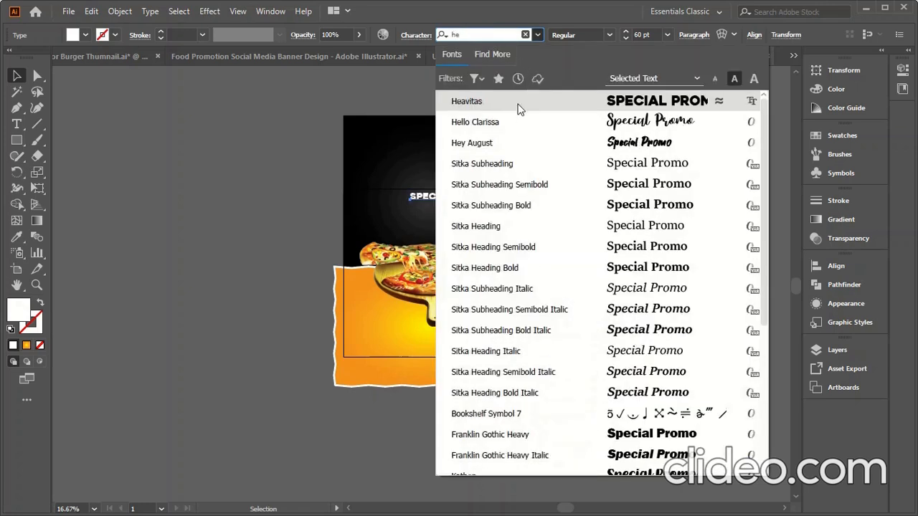
type("y")
left_click(512, 102)
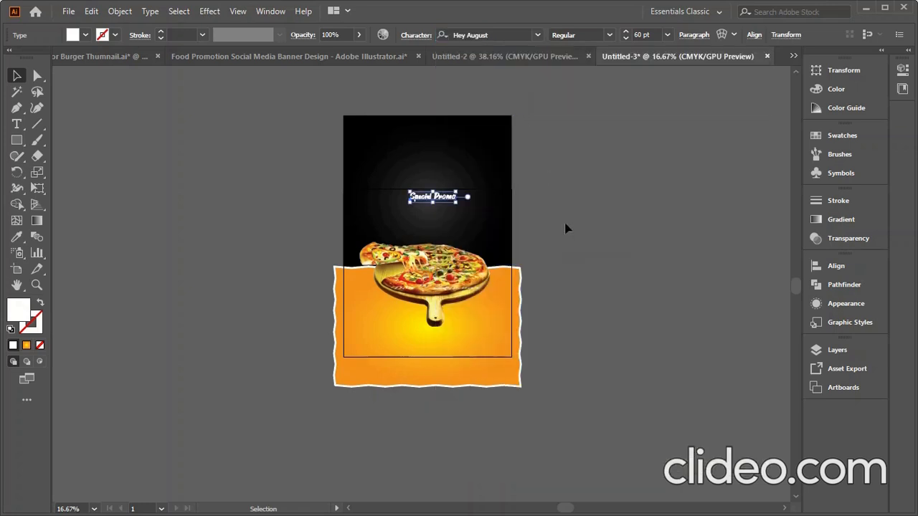
left_click(586, 216)
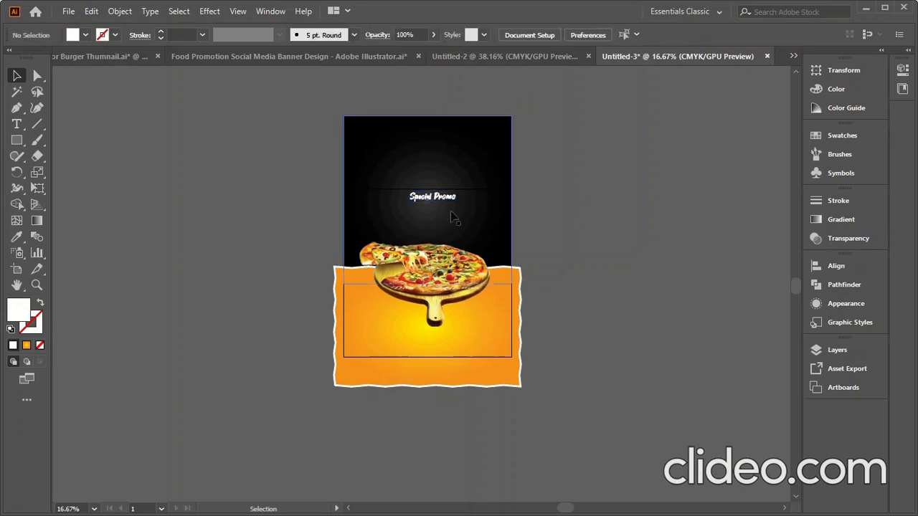
Step: Add the text "pizza" between the "Special Promo" line and the pizza image
left_click(16, 125)
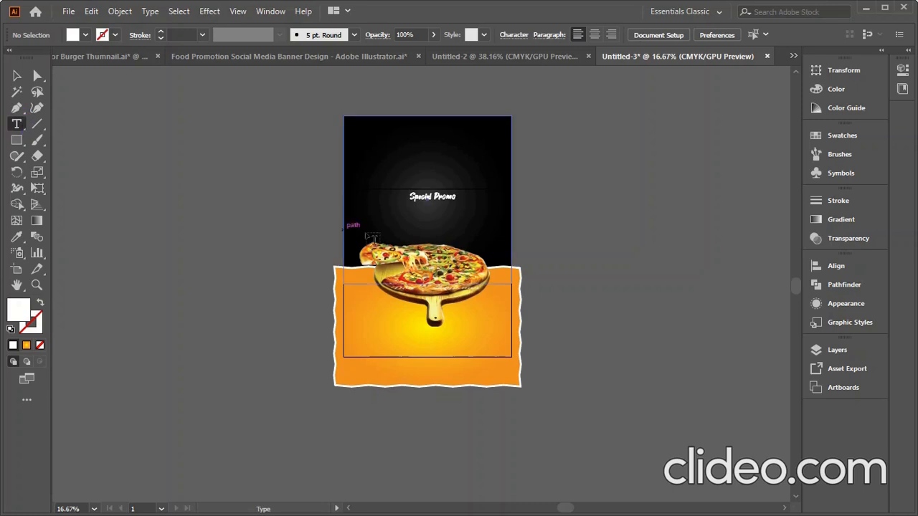
left_click(407, 218)
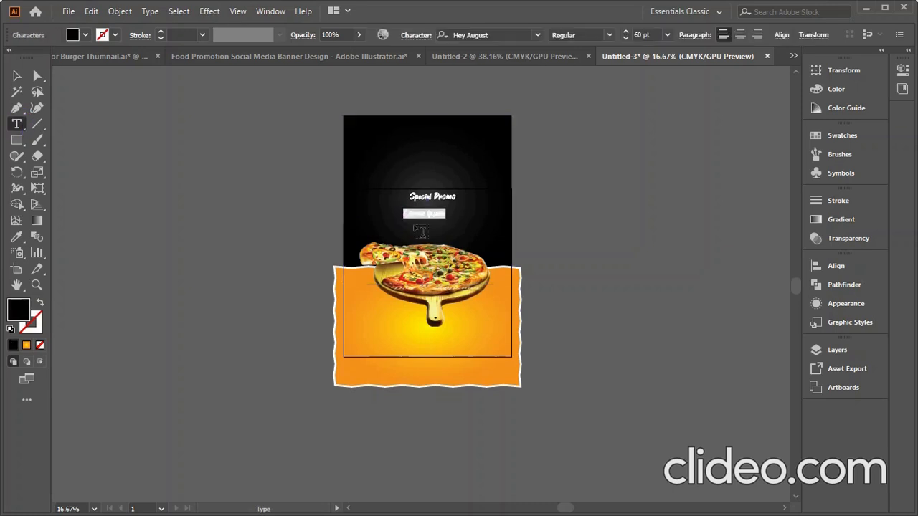
key("BackSpace")
left_click(16, 75)
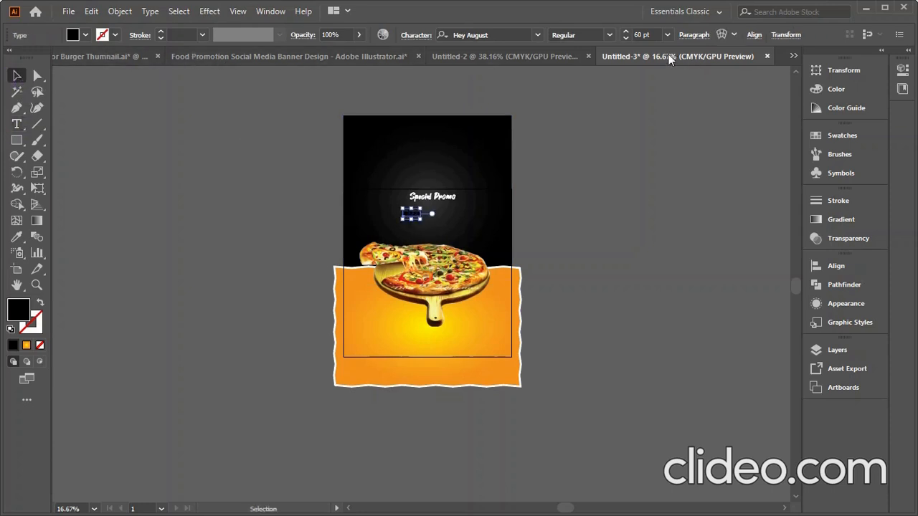
Step: Set the font size of the "pizza" text to 160 pt
scroll(650, 34, "up", 20)
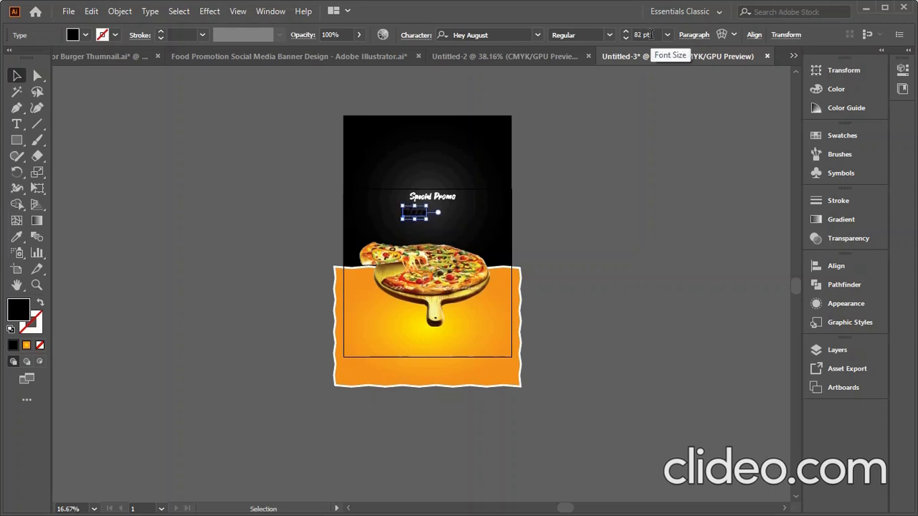
scroll(651, 34, "up", 20)
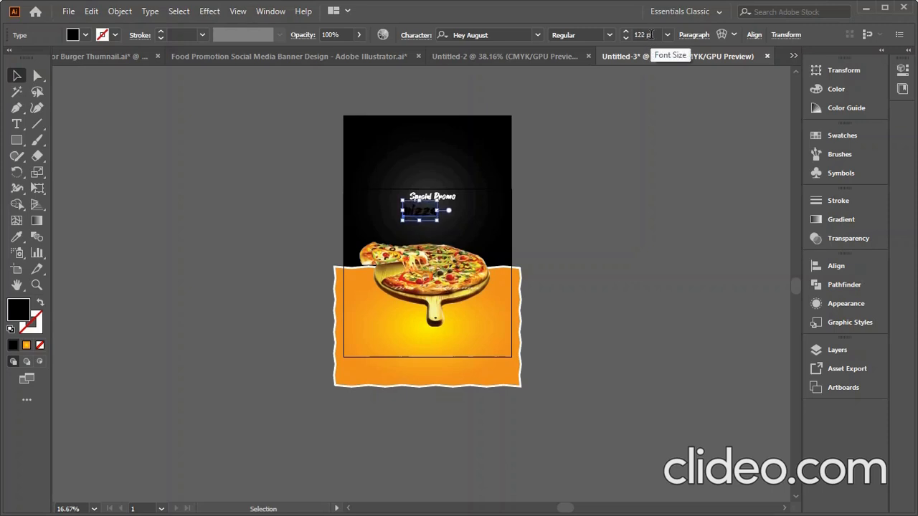
scroll(651, 34, "up", 16)
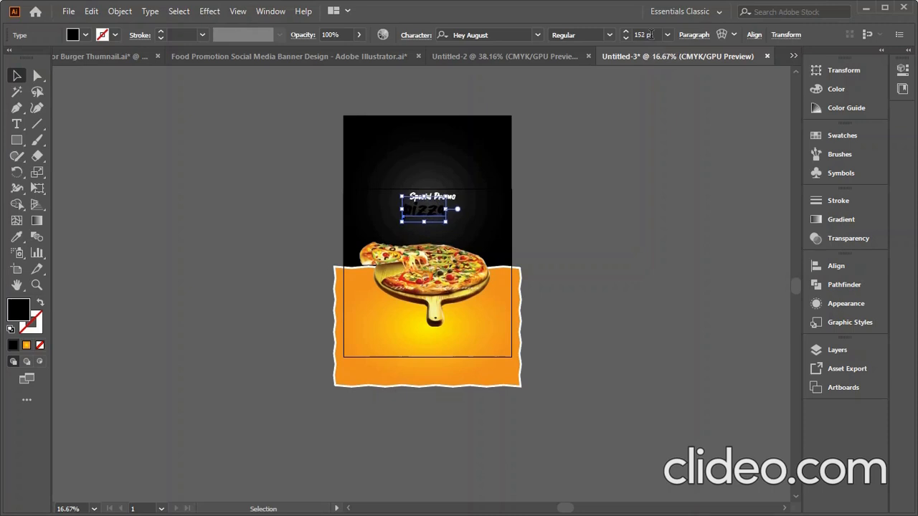
scroll(651, 34, "up", 3)
scroll(650, 34, "up", 1)
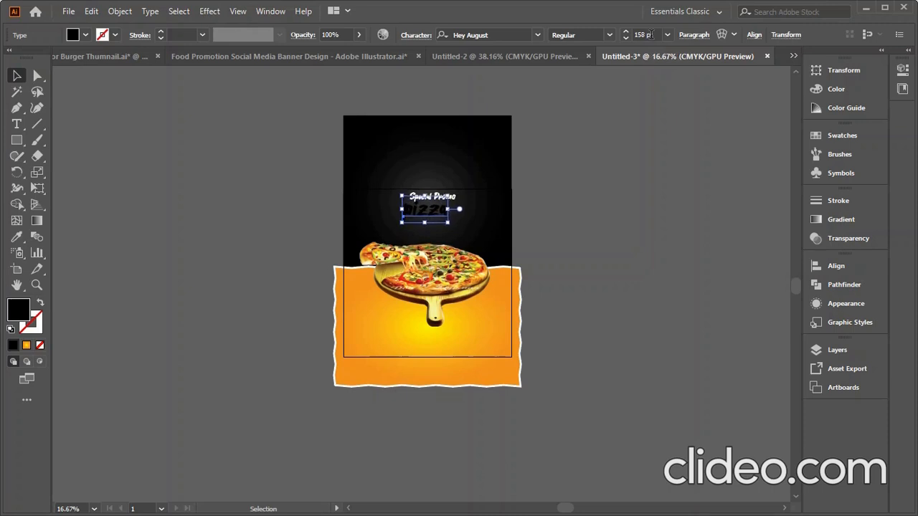
Step: Change the case of the "pizza" text to uppercase
left_click(150, 11)
mouse_move(190, 228)
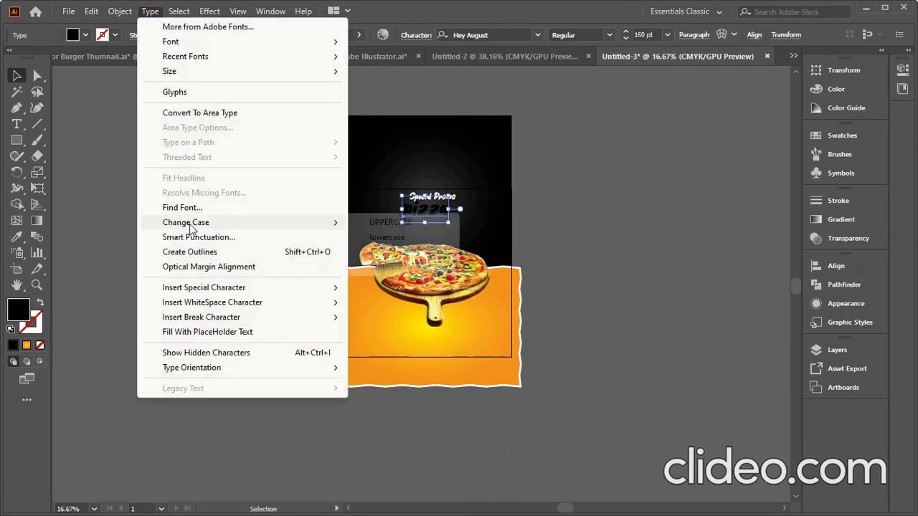
left_click(387, 223)
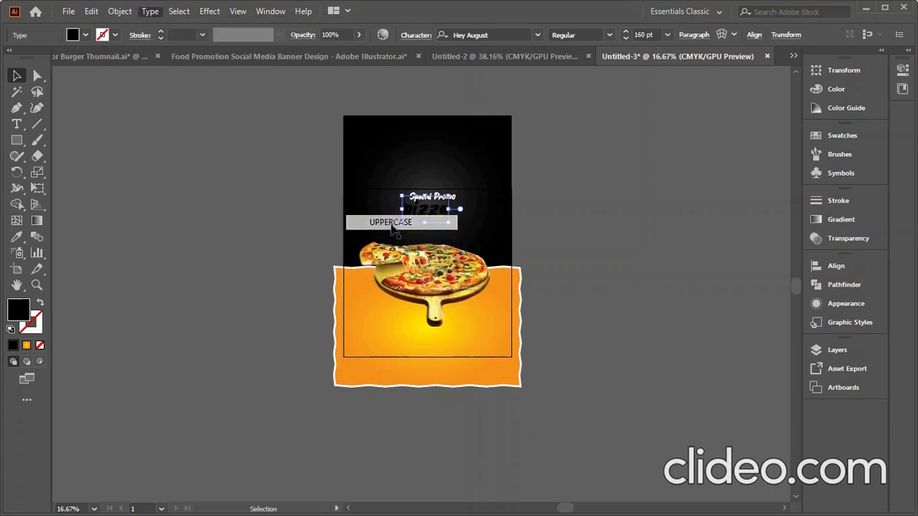
Step: Set the "PIZZA" text in the Fontjek font
left_click(501, 35)
type("f")
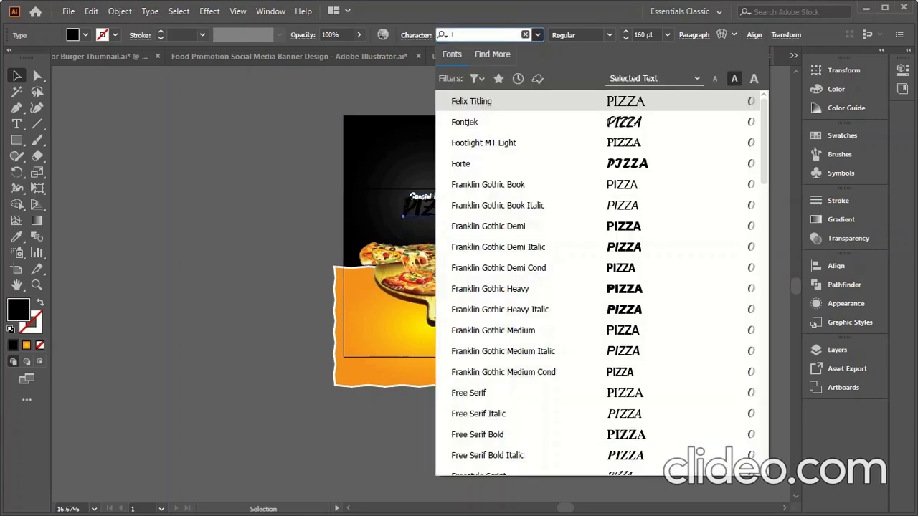
type("ont")
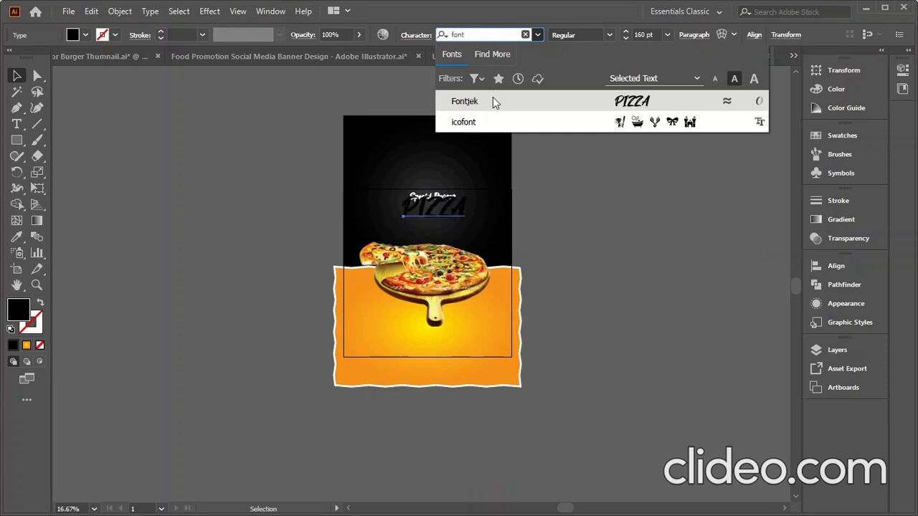
left_click(490, 100)
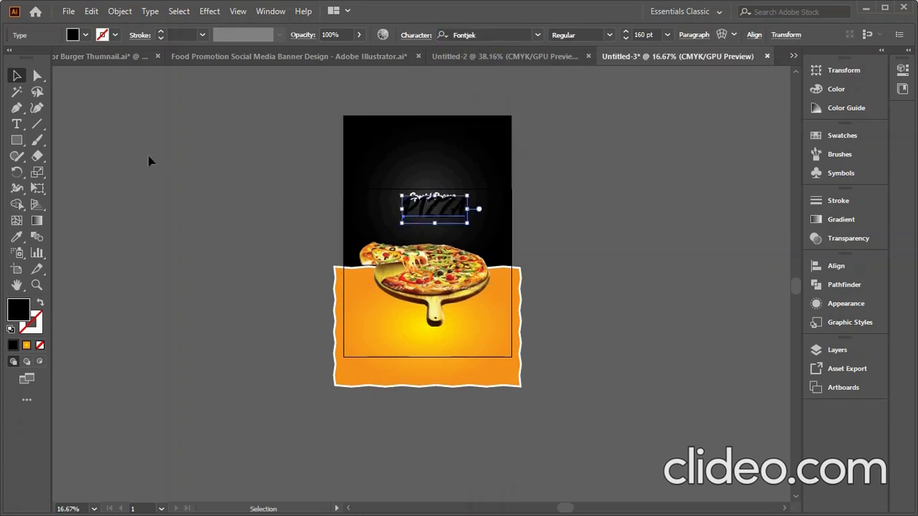
left_click(17, 238)
left_click(365, 329)
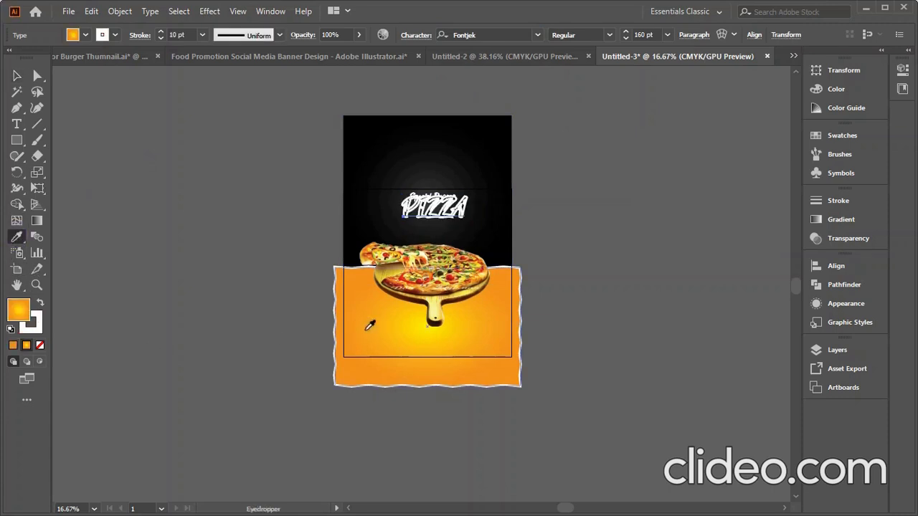
left_click(16, 72)
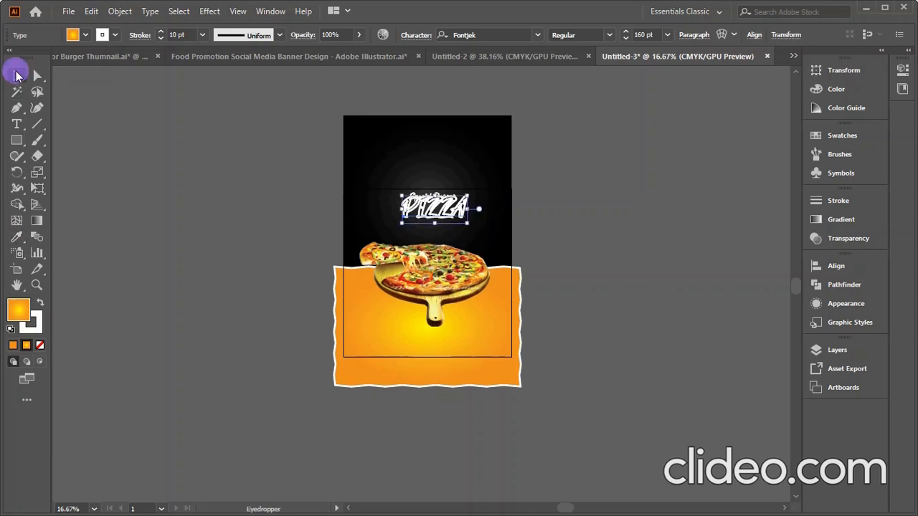
left_click(220, 219)
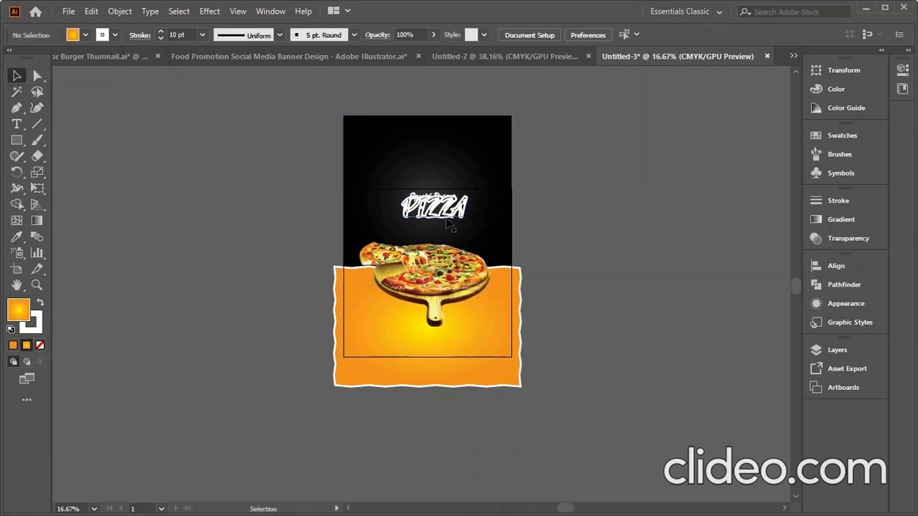
left_click_drag(438, 217, 435, 228)
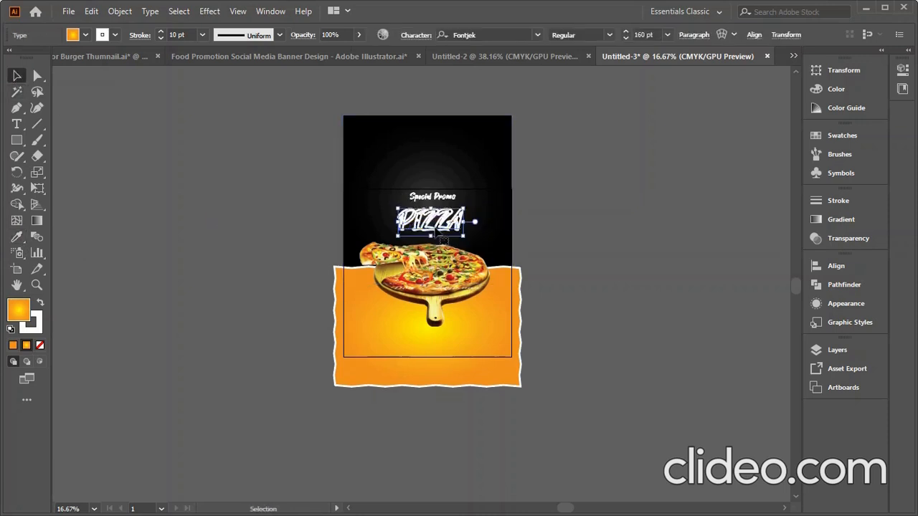
left_click(26, 345)
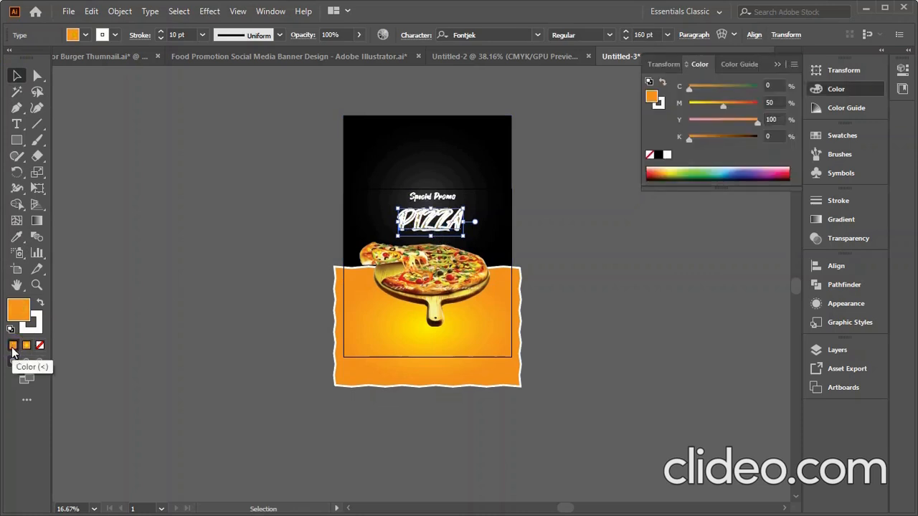
left_click(251, 263)
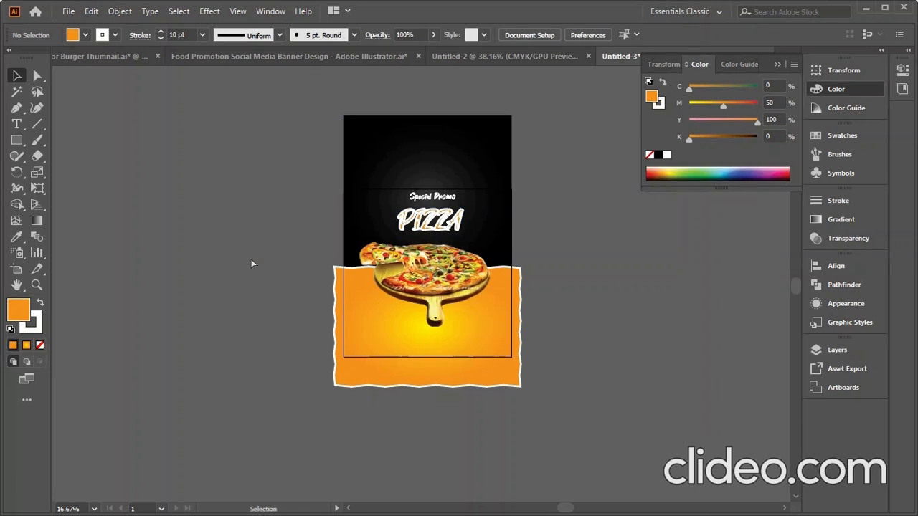
key("a")
key("ctrl+z")
key("ctrl+z")
key("ctrl+z")
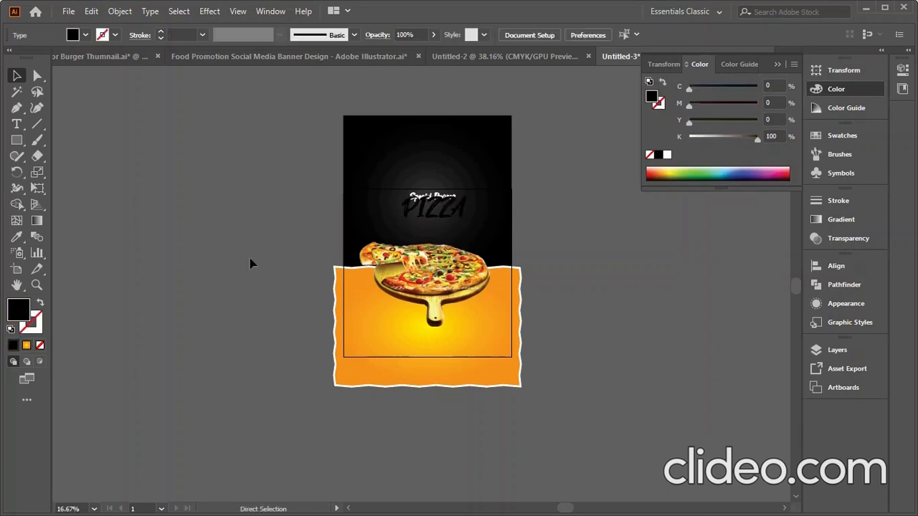
Step: Fill the "PIZZA" text with yellow and move it down to sit just below the "Special Promo" line
key("v")
left_click(443, 219)
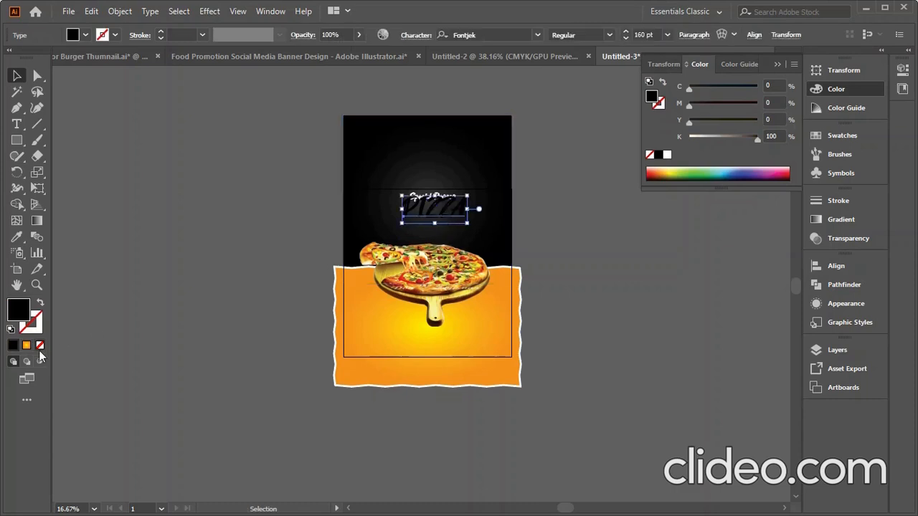
left_click(85, 35)
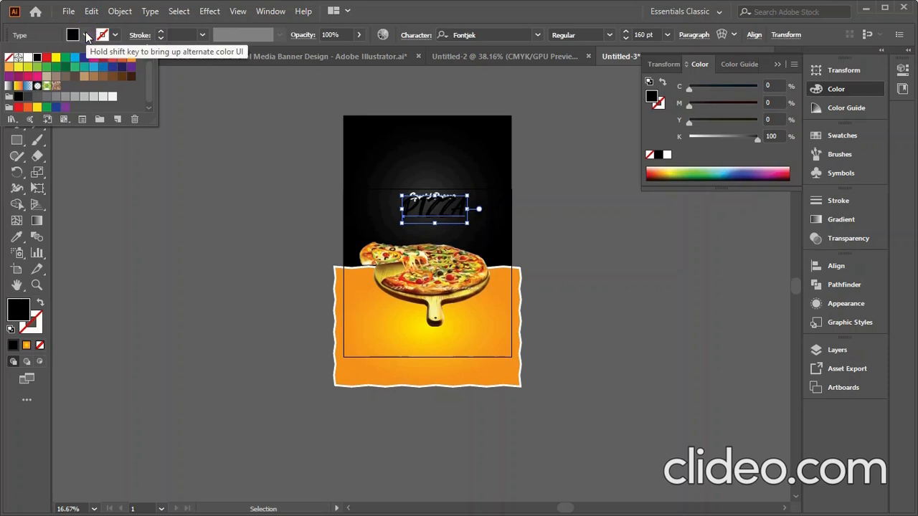
left_click(55, 56)
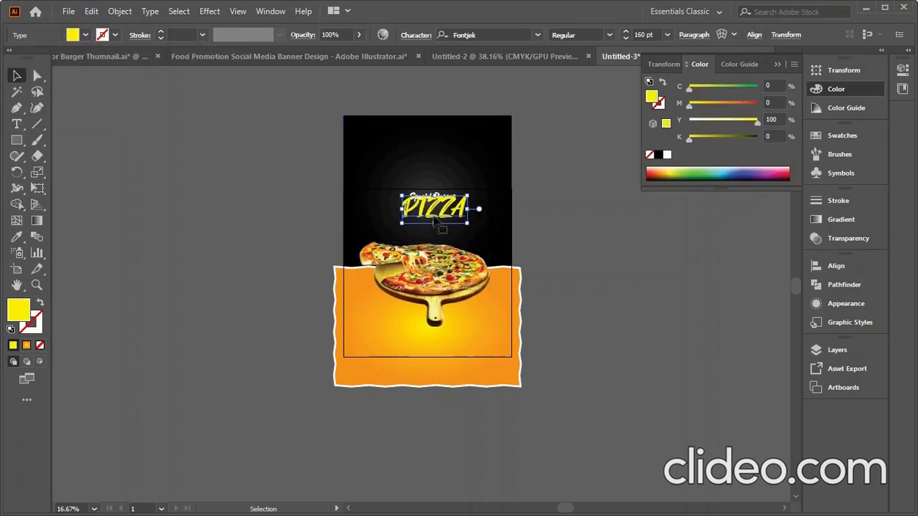
mouse_move(435, 222)
left_mouse_down()
mouse_move(436, 236)
mouse_move(431, 227)
left_mouse_up()
left_click(578, 239)
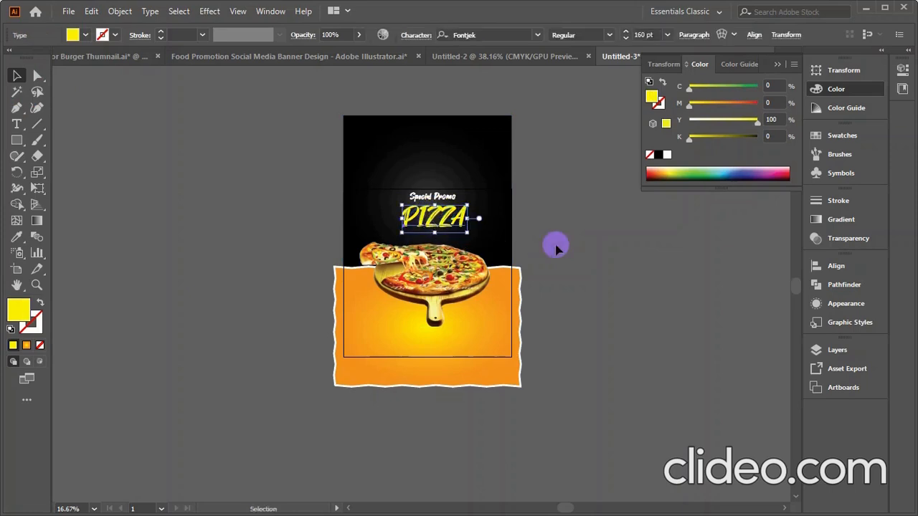
left_click(557, 248)
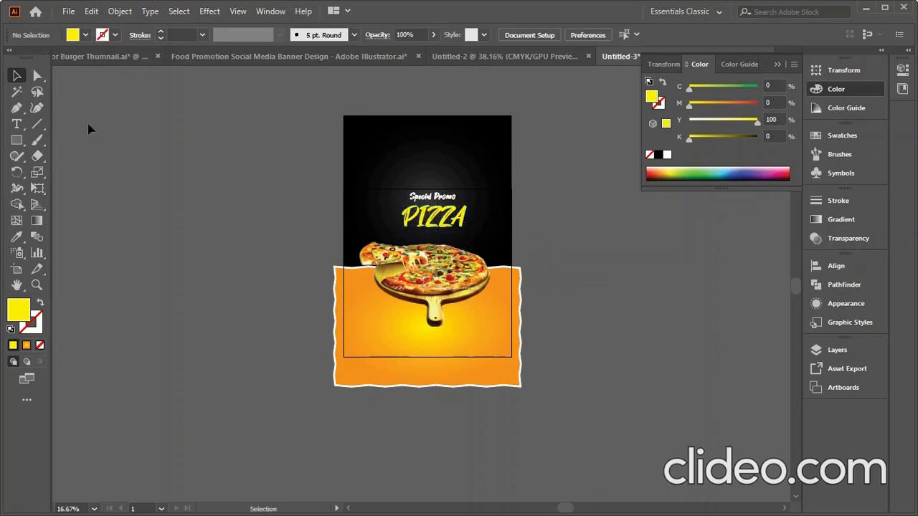
Step: Add the text "grab it fast" starting near the lower right end of the "PIZZA" text
left_click(16, 124)
left_click(465, 236)
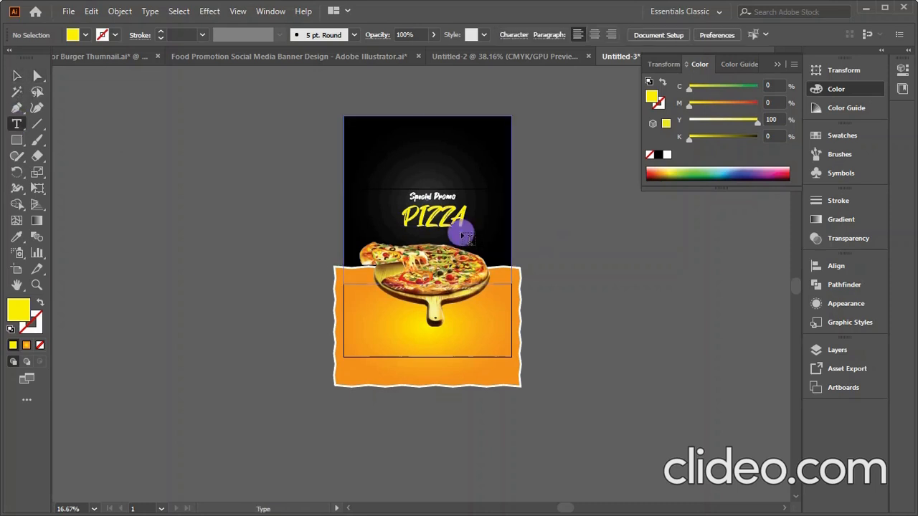
key("BackSpace")
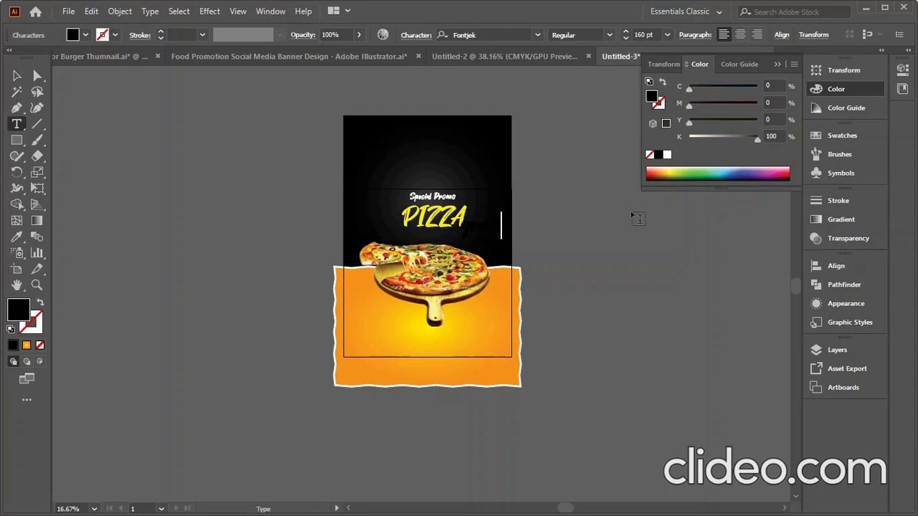
type("great fast")
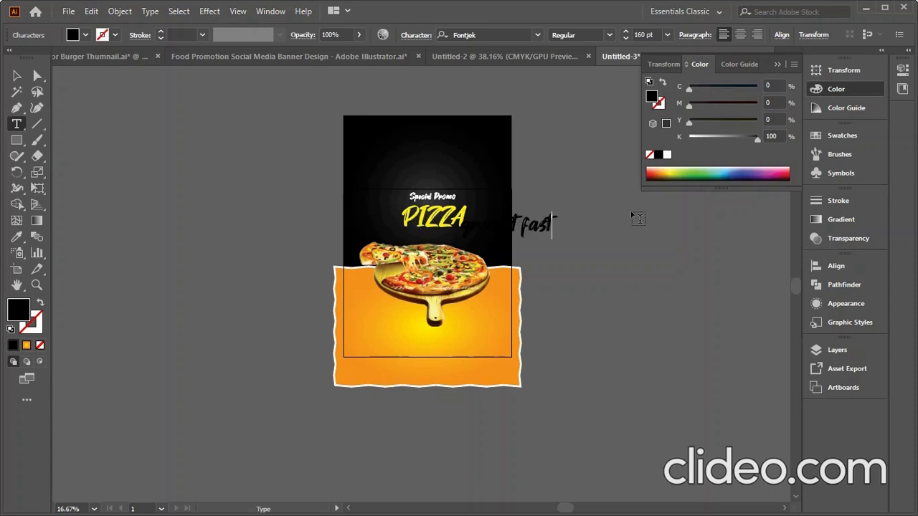
left_click(17, 77)
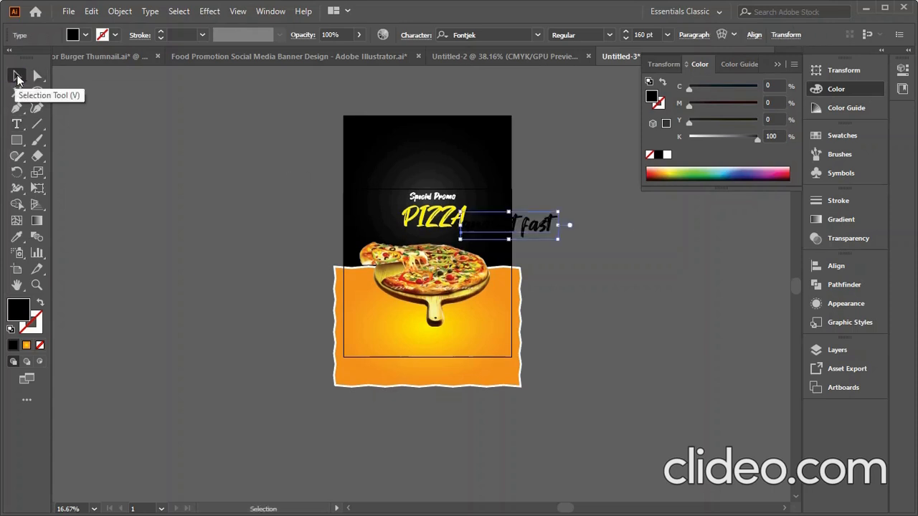
Step: Fill the "grab it fast" text with white and change its case to Title Case
left_click(75, 34)
left_click(28, 56)
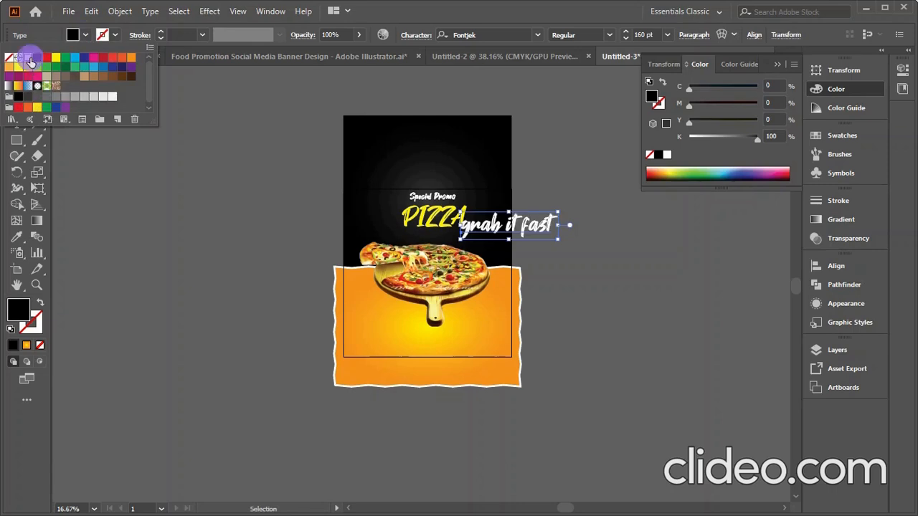
left_click(151, 11)
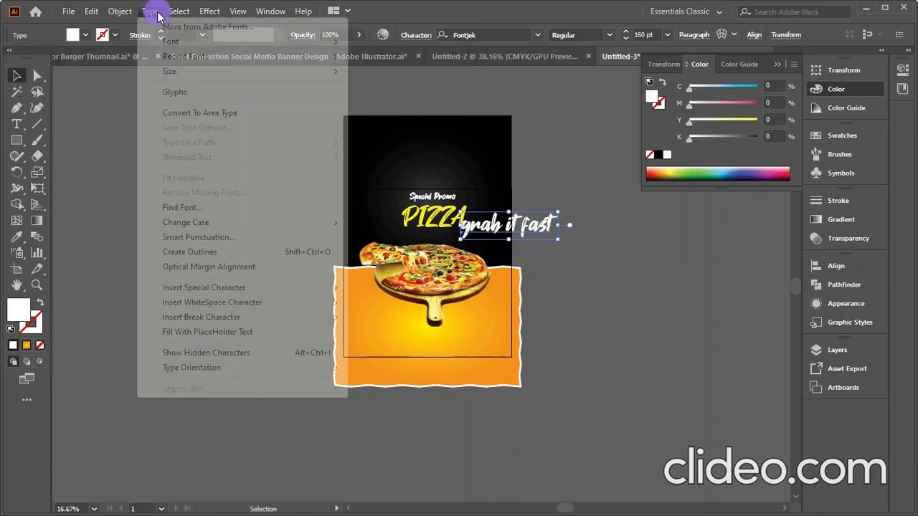
mouse_move(204, 224)
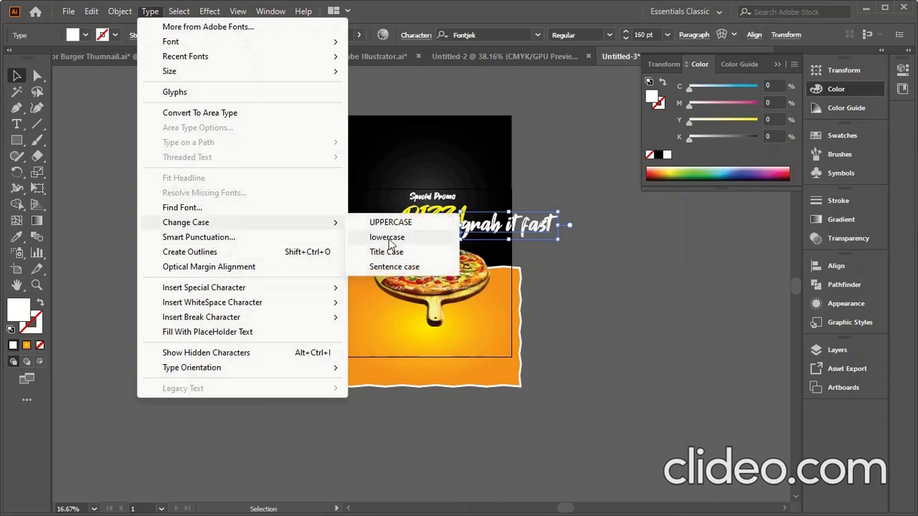
left_click(385, 251)
left_click(557, 287)
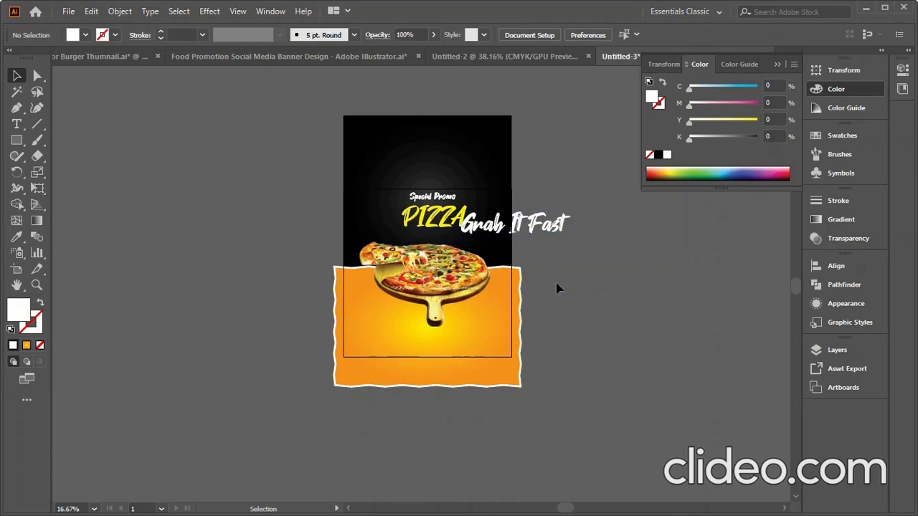
Step: Reduce the "Grab It Fast" text to about 64 pt and move it beneath the right half of "PIZZA"
left_click(534, 229)
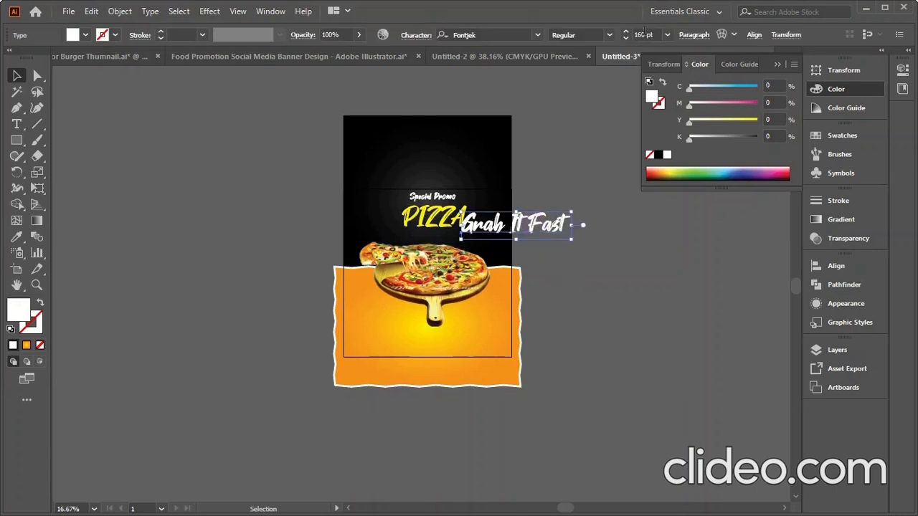
scroll(644, 33, "down", 20)
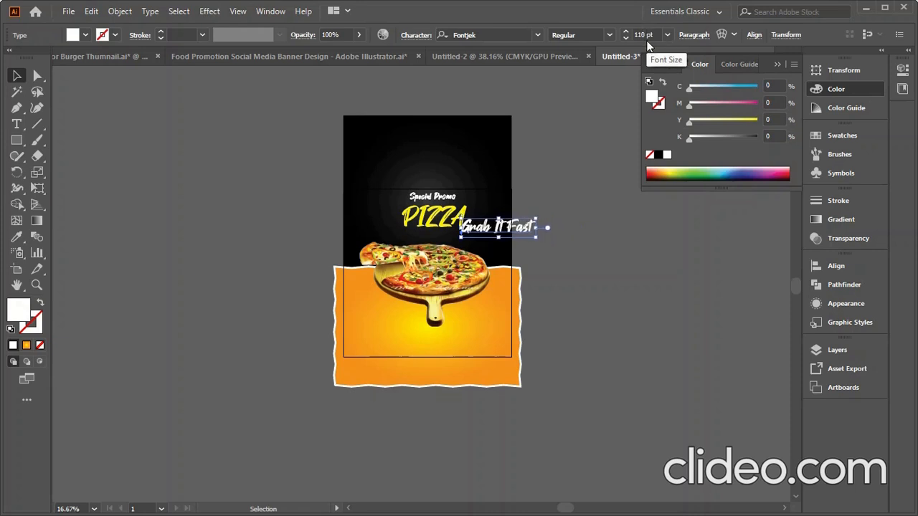
scroll(645, 33, "down", 20)
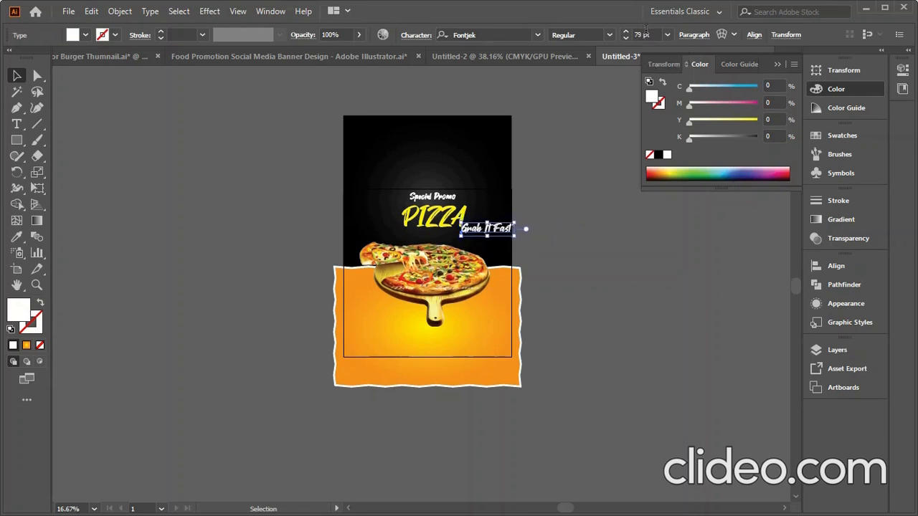
scroll(646, 33, "down", 12)
scroll(645, 34, "down", 7)
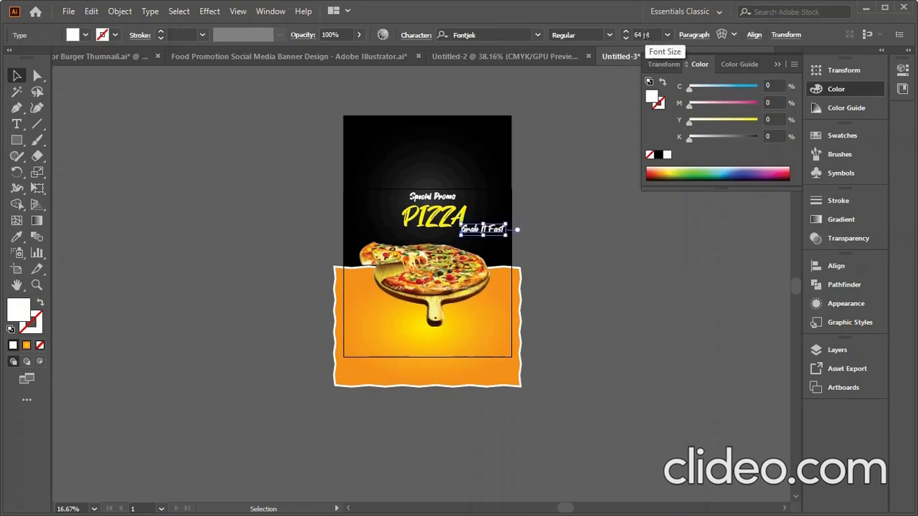
left_click(584, 273)
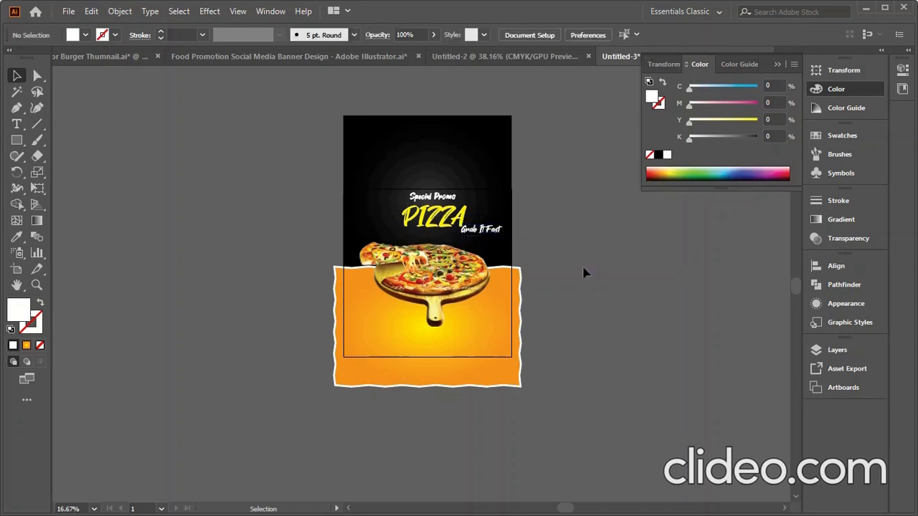
mouse_move(471, 233)
left_mouse_down()
mouse_move(445, 247)
mouse_move(472, 244)
left_mouse_up()
left_click(568, 251)
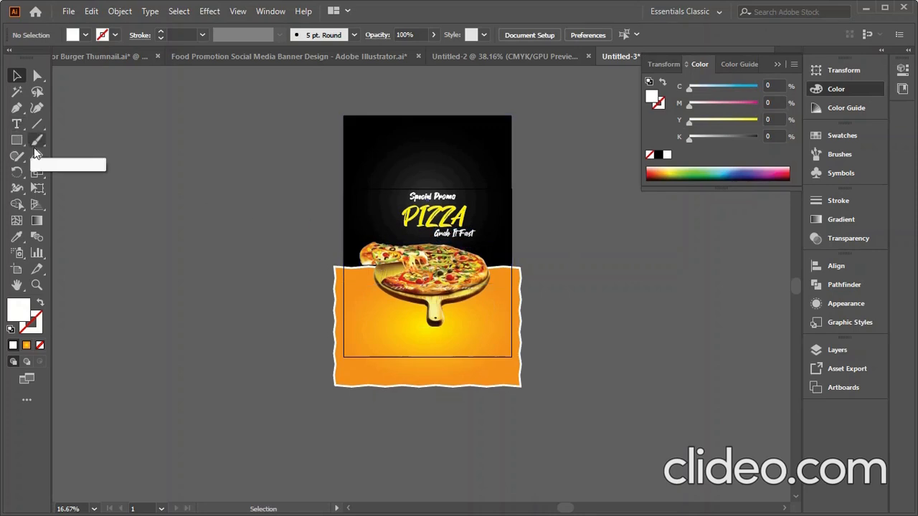
Step: Place the "Logo for food-01" image on the dark background to the left of the "PIZZA" text
left_click(68, 10)
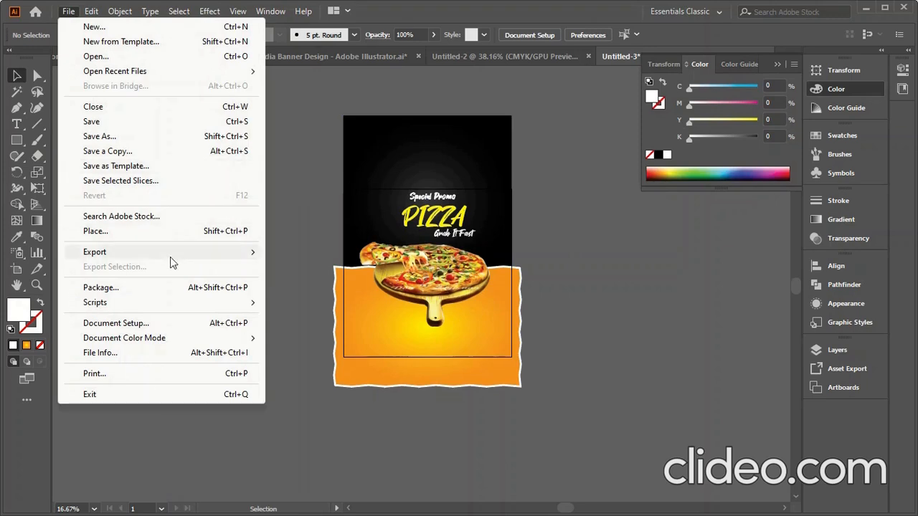
left_click(97, 231)
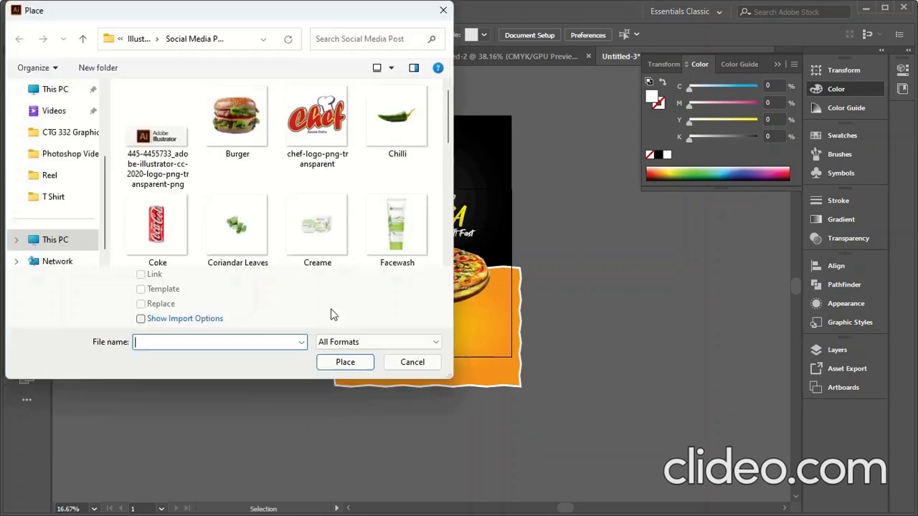
scroll(331, 200, "down", 3)
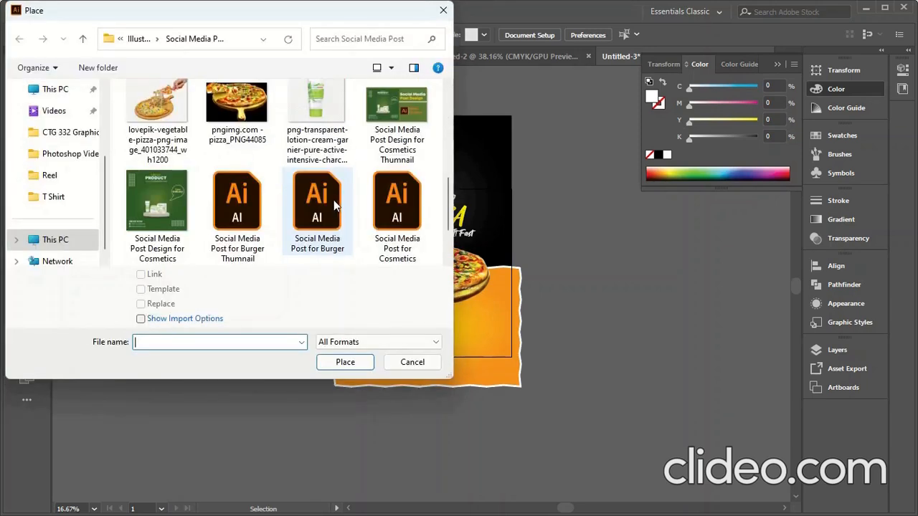
scroll(335, 205, "down", 2)
scroll(323, 208, "up", 5)
left_click(405, 212)
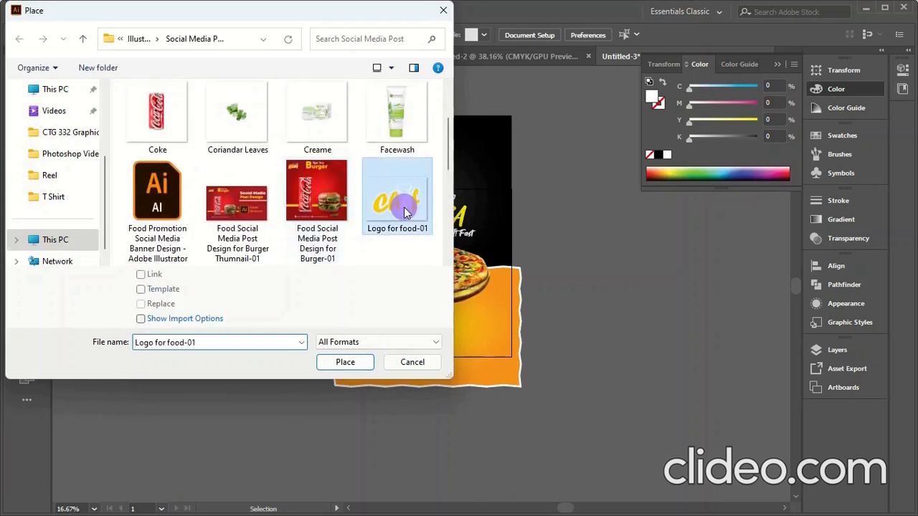
left_click(347, 363)
left_click(357, 201)
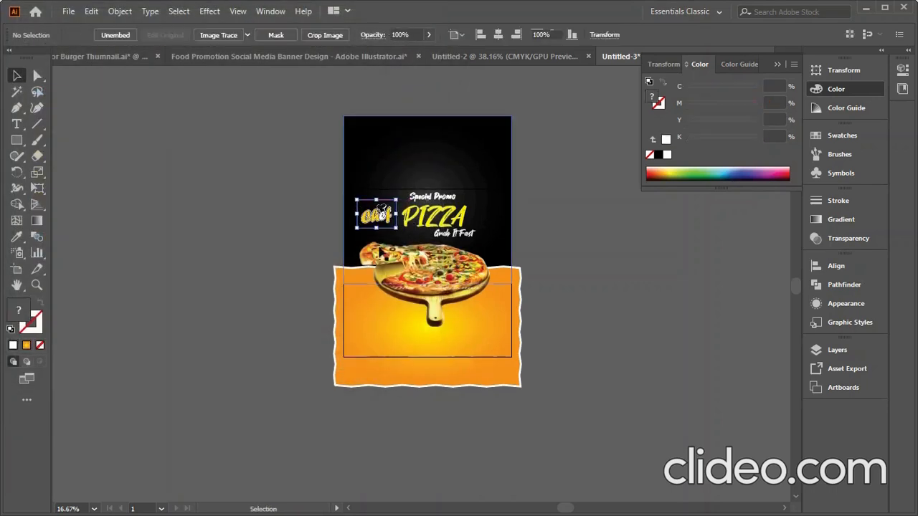
scroll(386, 228, "up", 4)
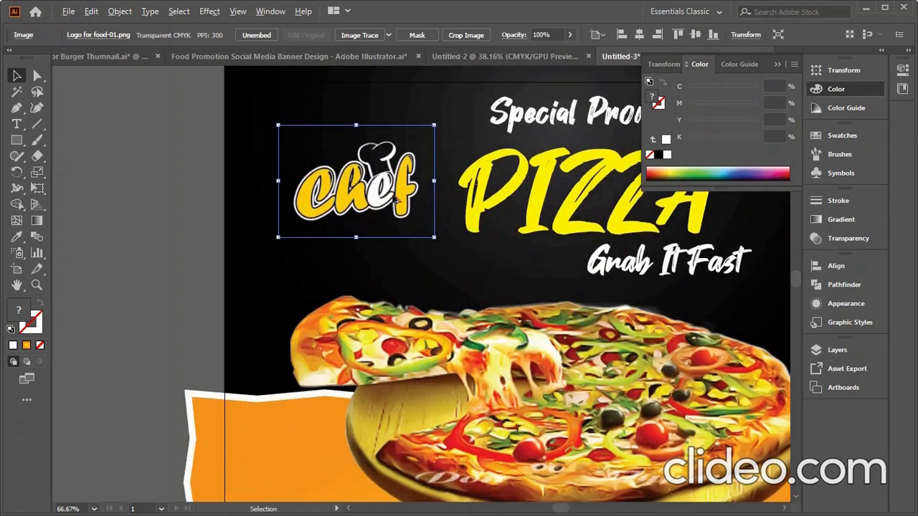
Step: Crop the Chef logo image closely around its lettering and chef hat to about 214 by 133 px
left_click(454, 36)
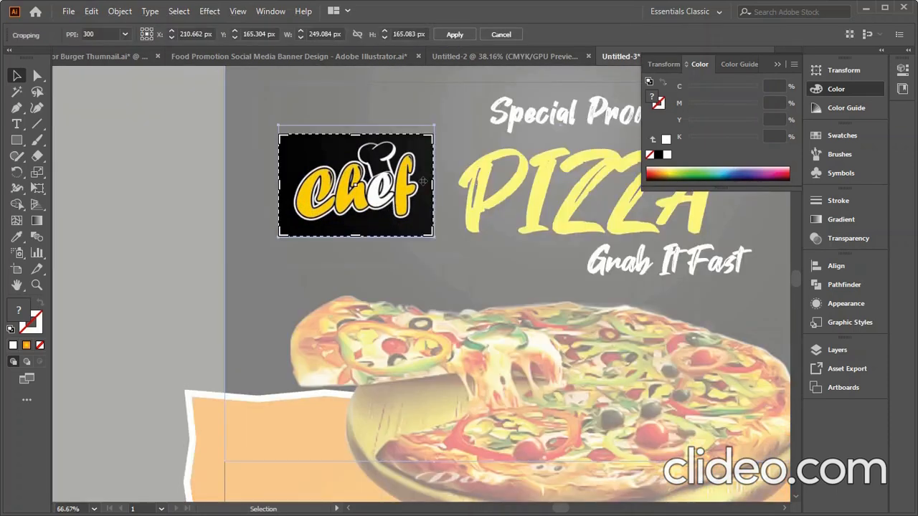
left_click_drag(431, 188, 423, 185)
left_click_drag(354, 135, 353, 141)
left_click_drag(354, 235, 352, 222)
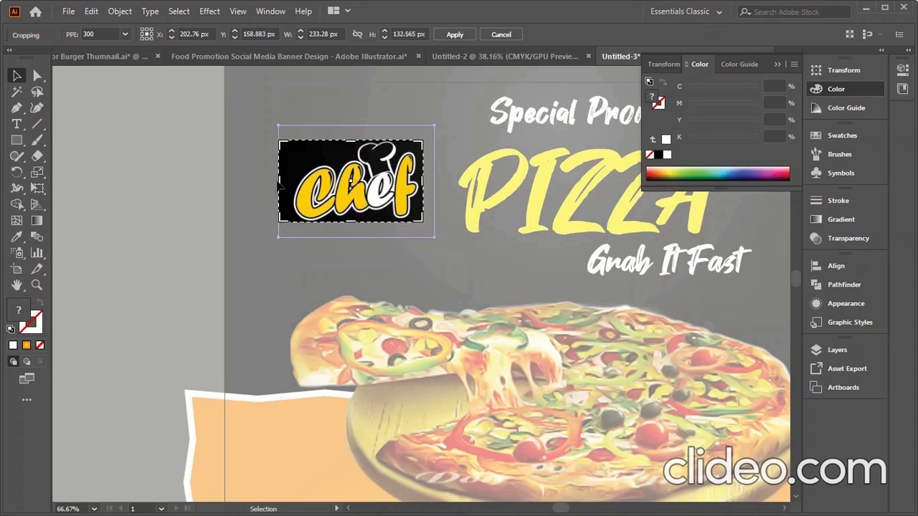
left_click_drag(278, 182, 284, 183)
left_click_drag(290, 182, 289, 182)
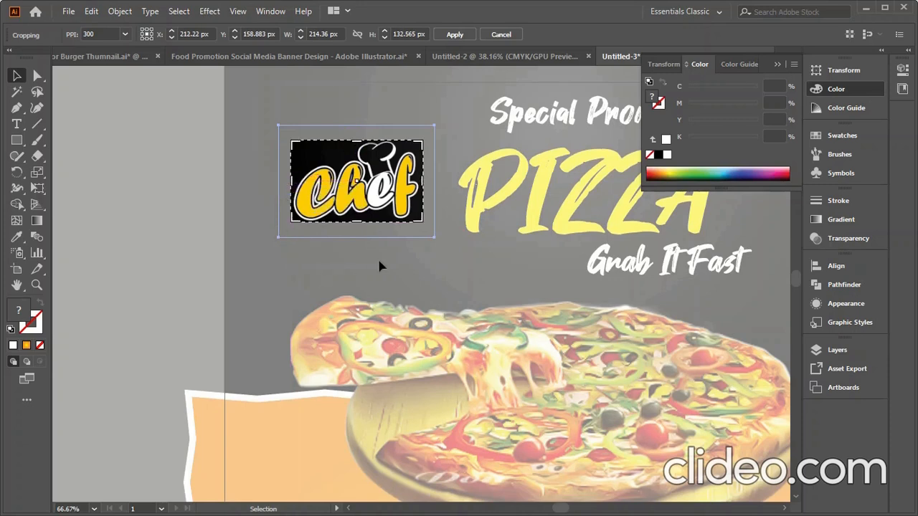
key("Return")
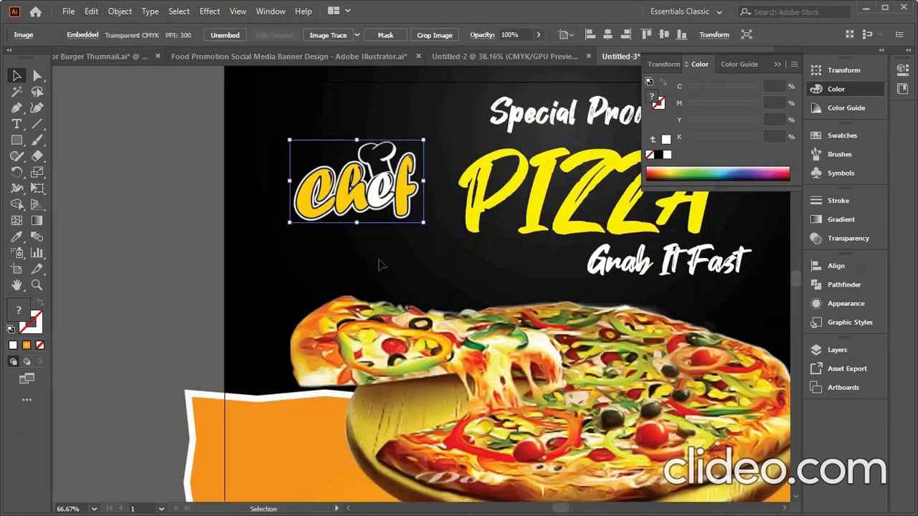
Step: Scale the Chef logo down proportionally to a width of 161 px, keeping it beside the "PIZZA" text
scroll(365, 264, "down", 2)
left_click_drag(361, 222, 349, 208)
left_click(202, 268)
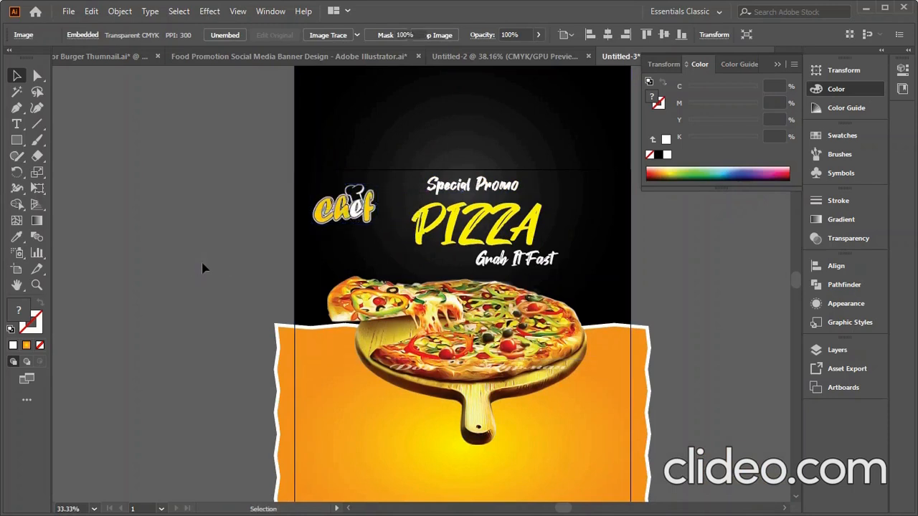
left_click(344, 206)
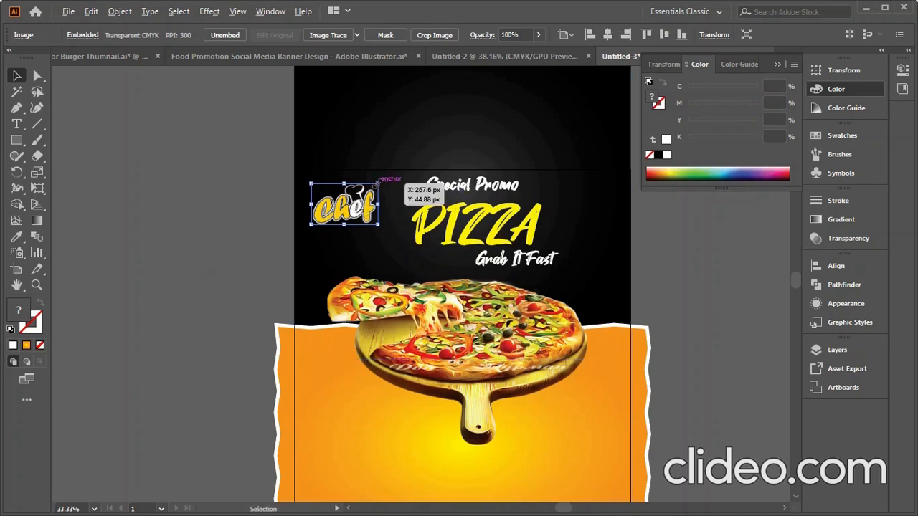
mouse_move(375, 185)
left_mouse_down()
mouse_move(361, 177)
mouse_move(371, 188)
left_mouse_up()
left_click(225, 238)
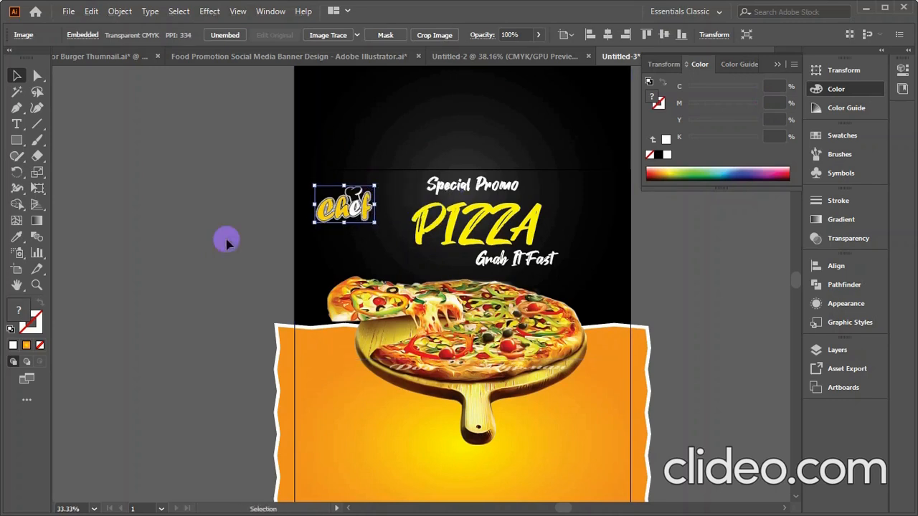
left_click(343, 207)
mouse_move(375, 185)
left_mouse_down()
mouse_move(366, 175)
mouse_move(371, 188)
left_mouse_up()
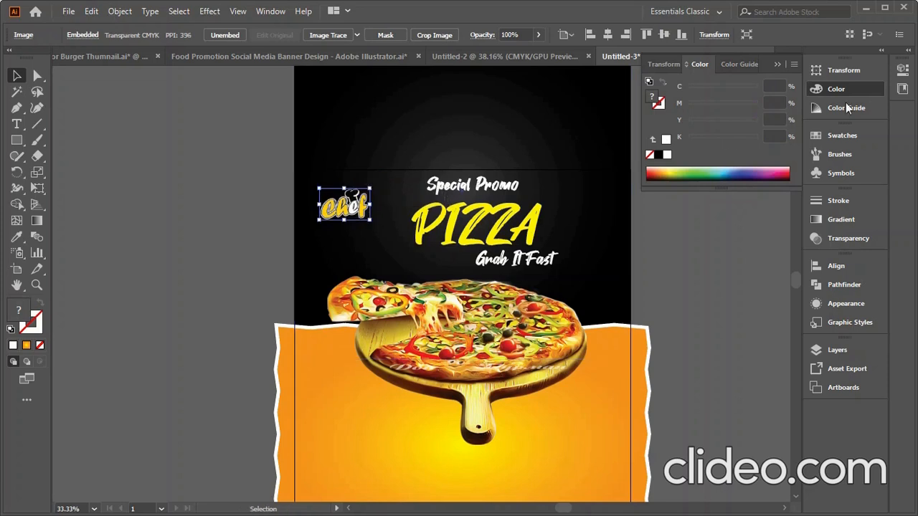
left_click(842, 73)
scroll(754, 84, "down", 3)
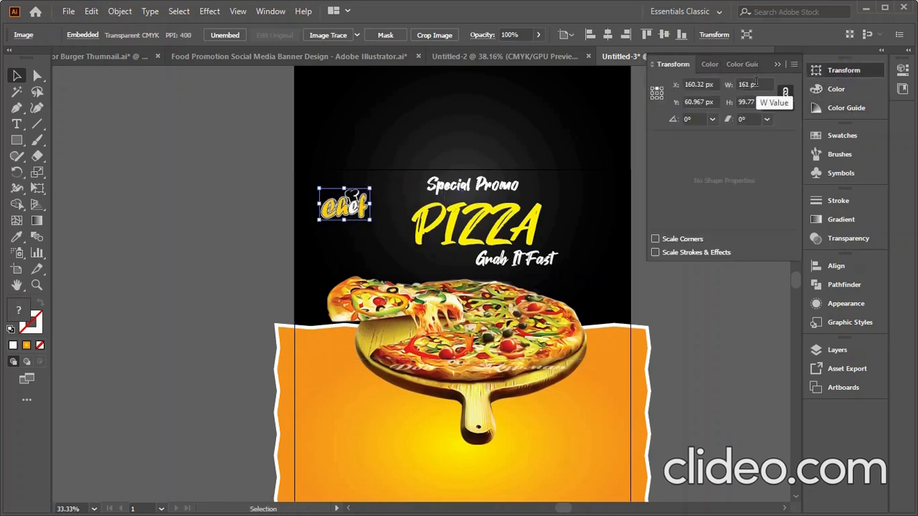
left_click(203, 277)
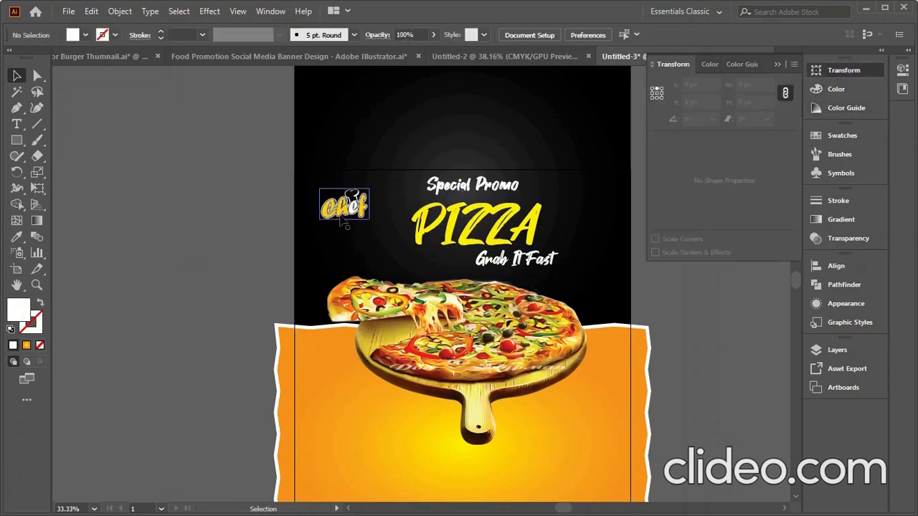
Step: Move the Chef logo up and left, near the artboard's left edge and roughly level with the "Special Promo" text
mouse_move(337, 214)
left_mouse_down()
mouse_move(329, 212)
mouse_move(340, 199)
left_mouse_up()
left_click(207, 249)
left_click(205, 256)
scroll(342, 233, "down", 1)
scroll(340, 230, "down", 1)
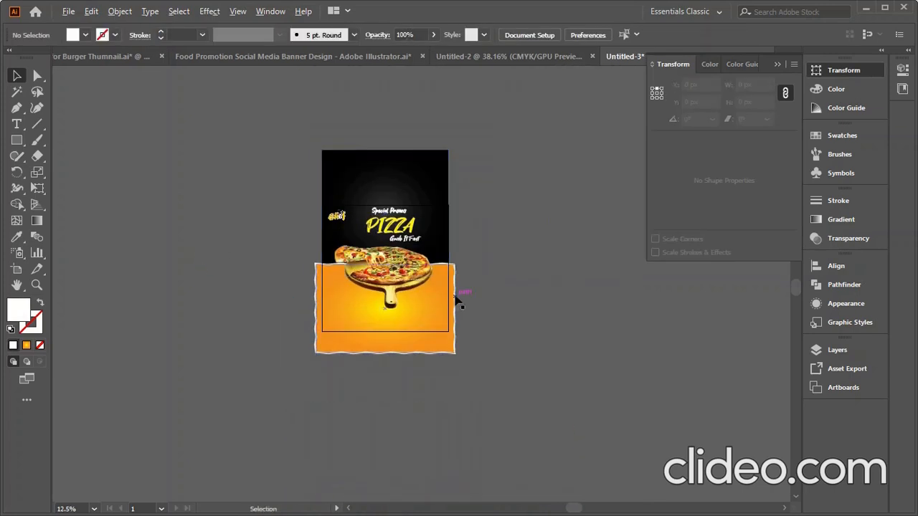
scroll(435, 266, "up", 3)
scroll(389, 330, "down", 2)
scroll(412, 244, "up", 1)
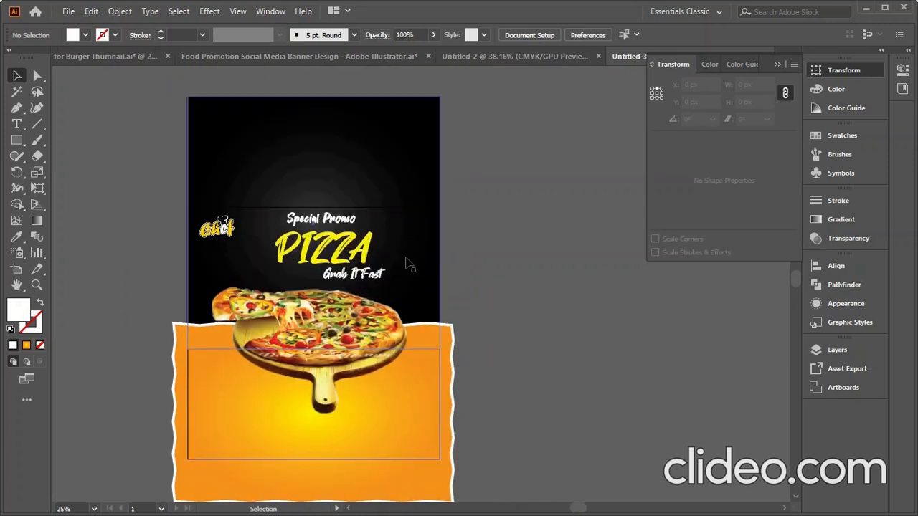
Step: Draw a rectangle about 276 by 81 px on the dark background, to the upper right of the "PIZZA" text
left_click(16, 142)
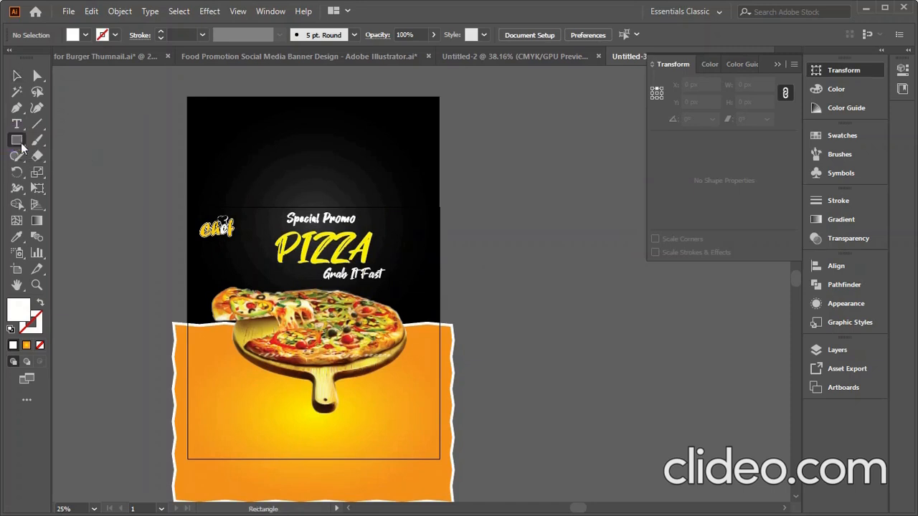
left_click(386, 227)
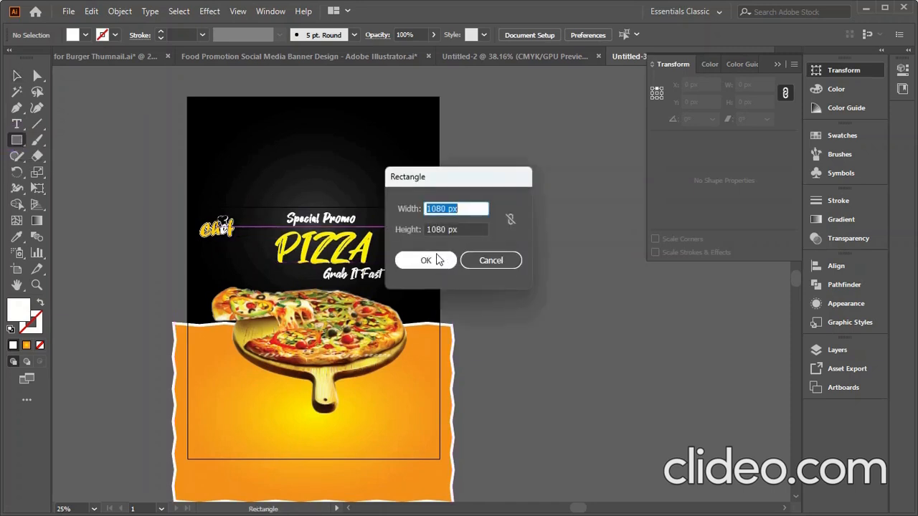
left_click(491, 261)
left_click_drag(411, 224, 444, 239)
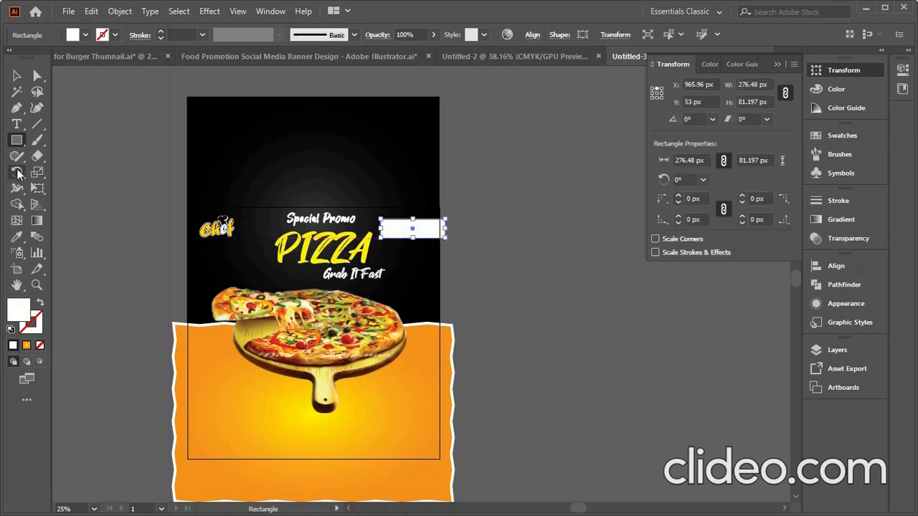
Step: Copy the ragged panel's orange gradient onto the new rectangle with the Eyedropper and remove the rectangle's stroke
left_click(17, 236)
left_click(282, 414)
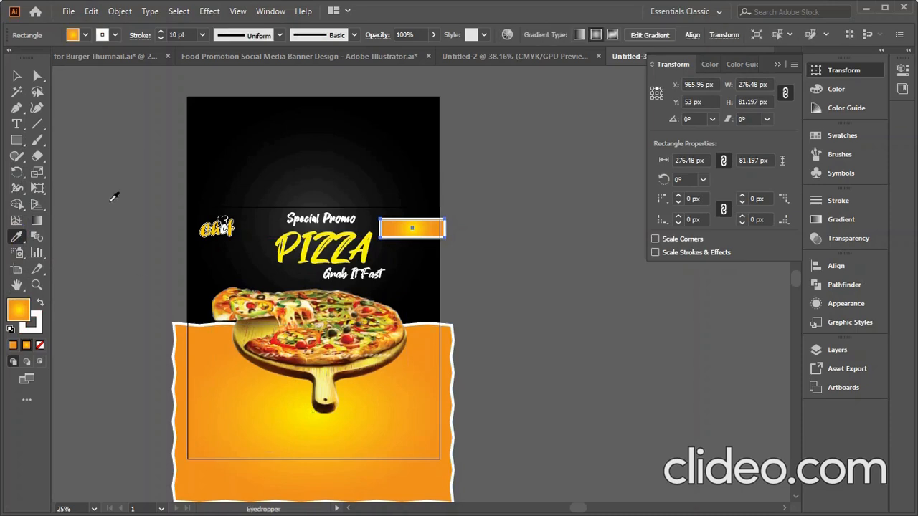
left_click(20, 77)
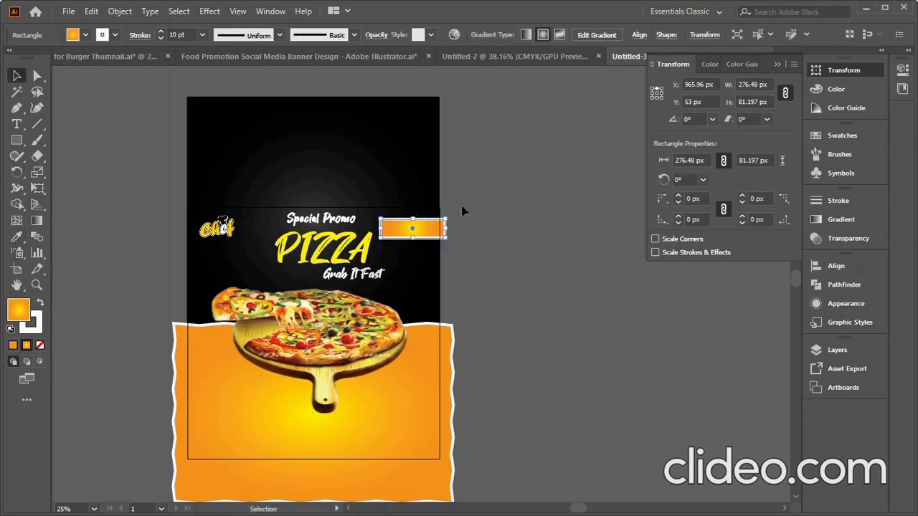
left_click(533, 216)
left_click(415, 229)
left_click(33, 320)
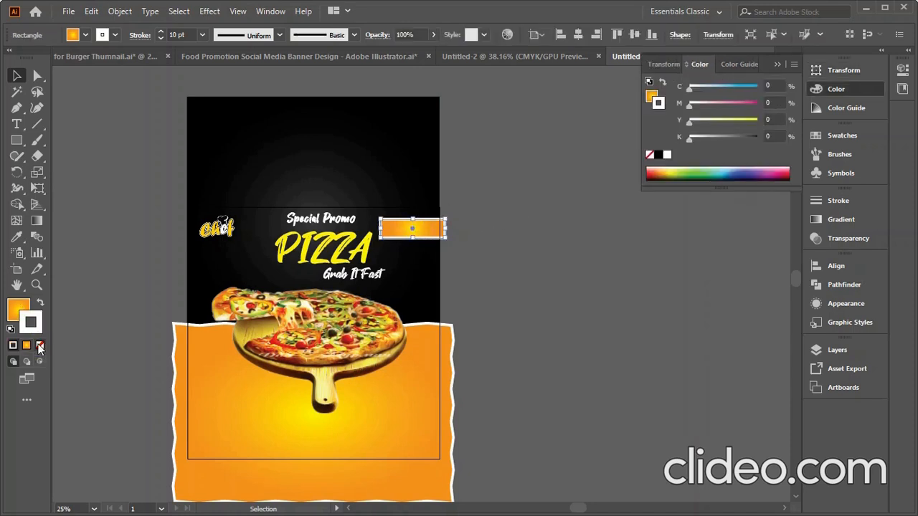
left_click(39, 346)
left_click(394, 251)
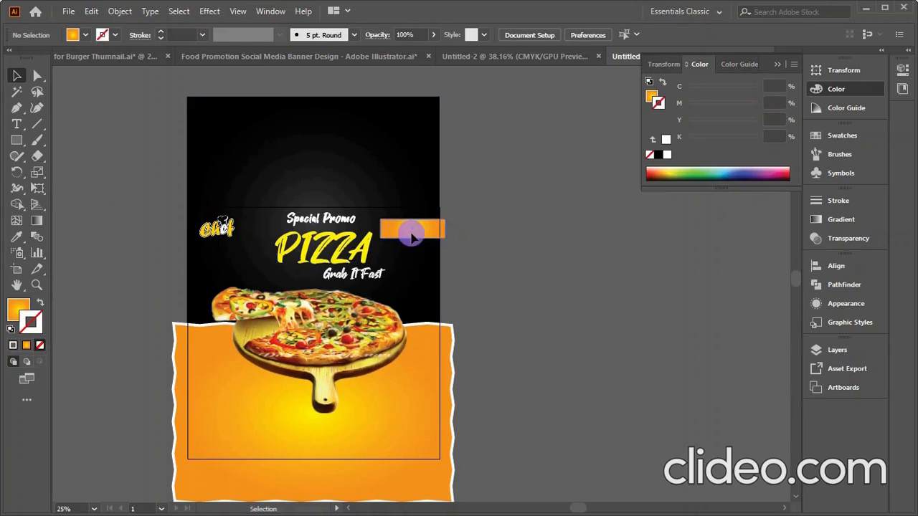
Step: Apply the Round Corners effect with a 40 px radius to the orange gradient rectangle
left_click(413, 235)
left_click(219, 13)
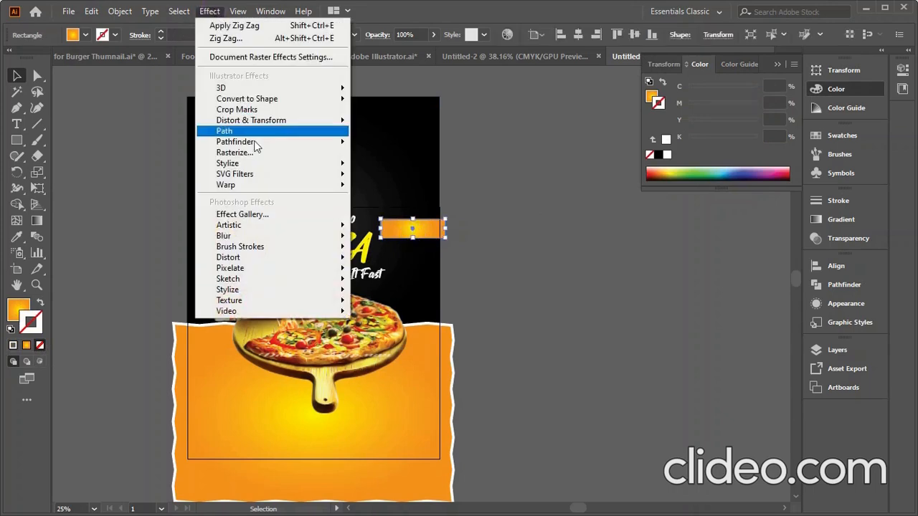
mouse_move(242, 165)
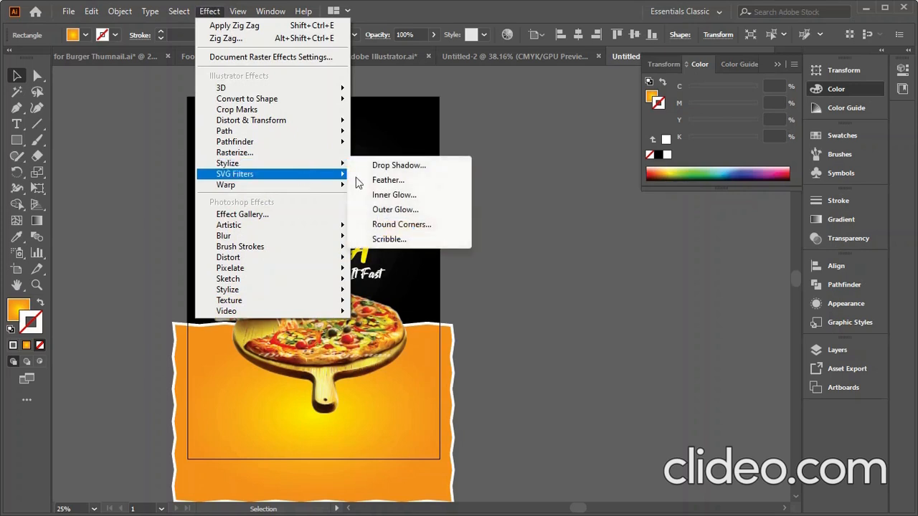
left_click(402, 224)
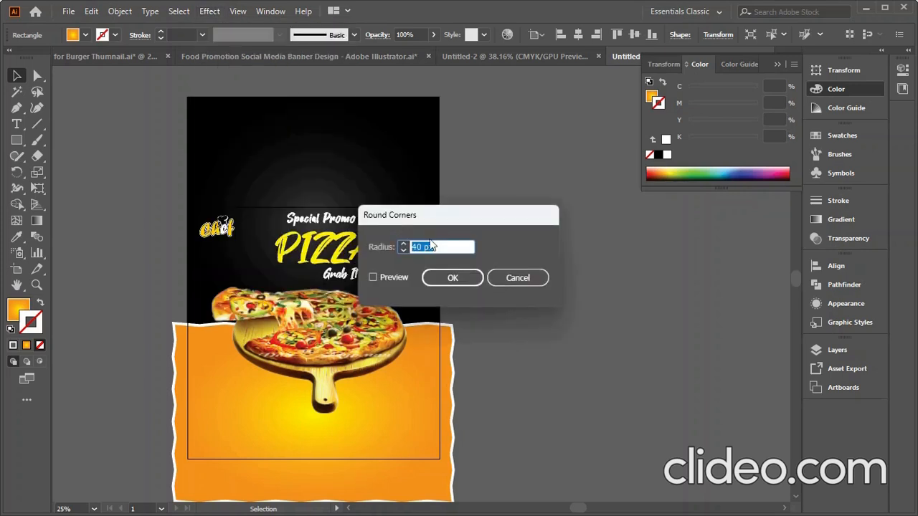
left_click_drag(456, 223, 570, 210)
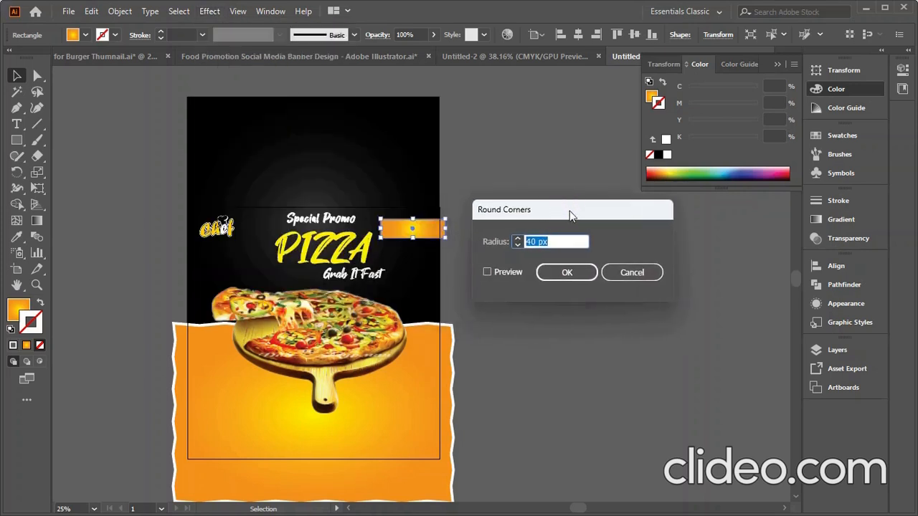
left_click(504, 271)
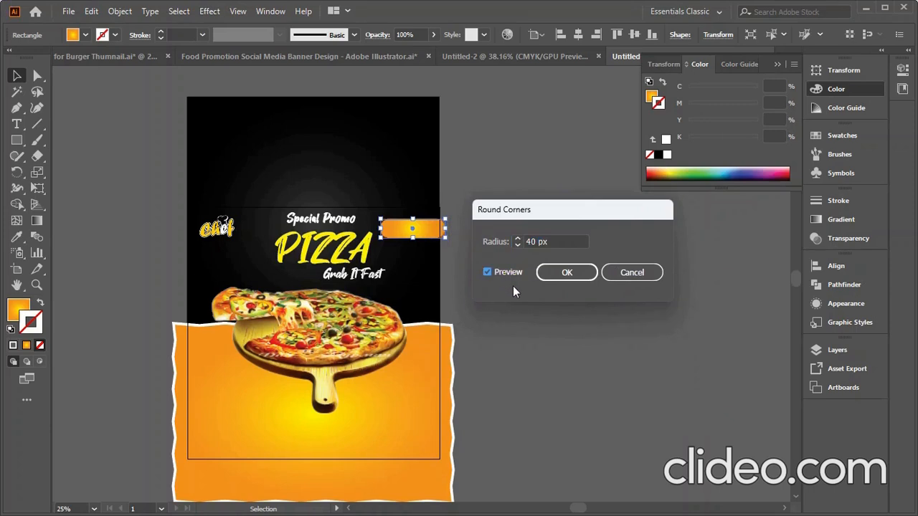
left_click(568, 273)
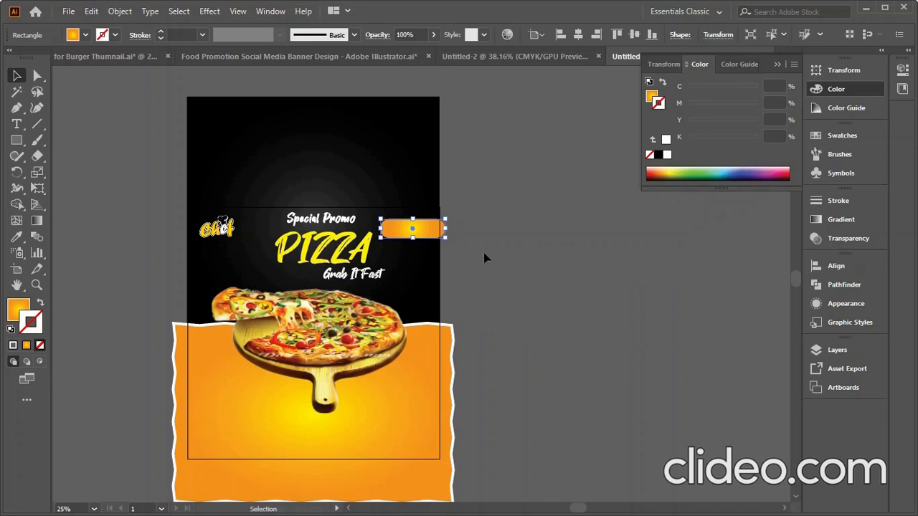
left_click(490, 246)
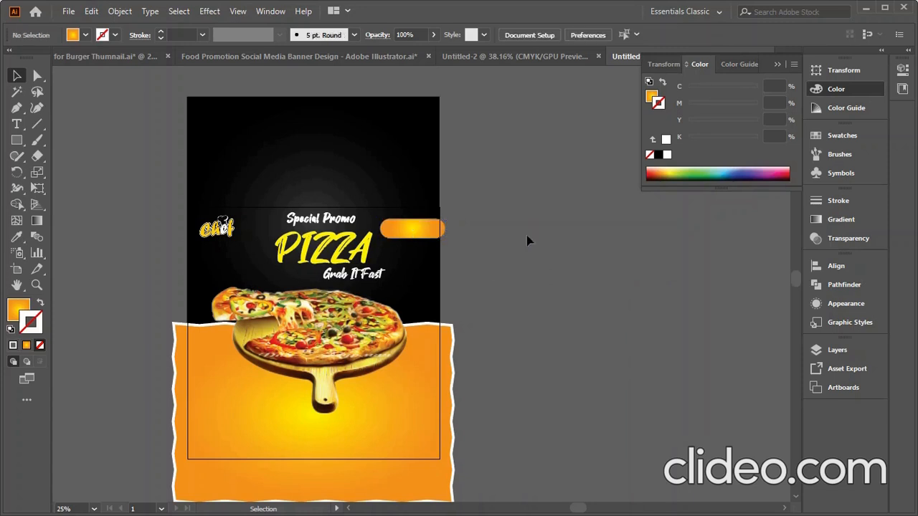
Step: Paste the copied font names and contact text and move the group off the artboard to its left
scroll(543, 223, "down", 1)
left_click(204, 263)
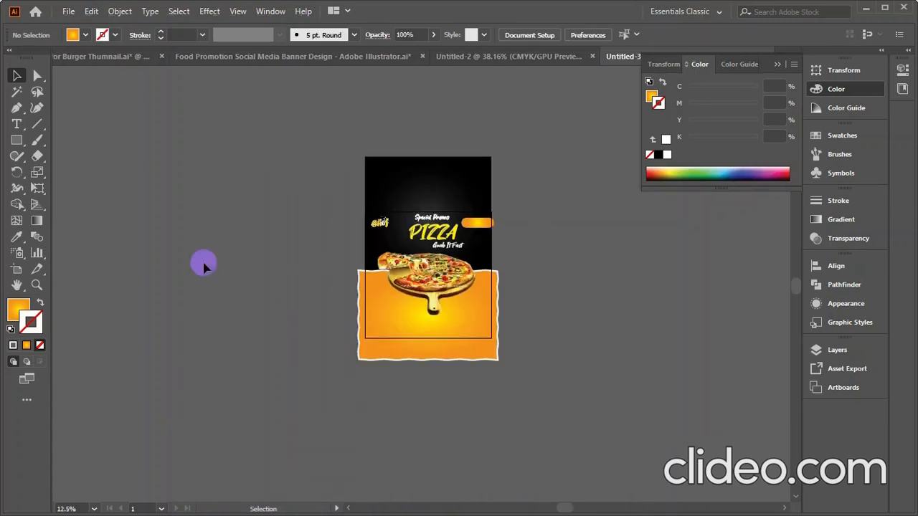
key("ctrl+v")
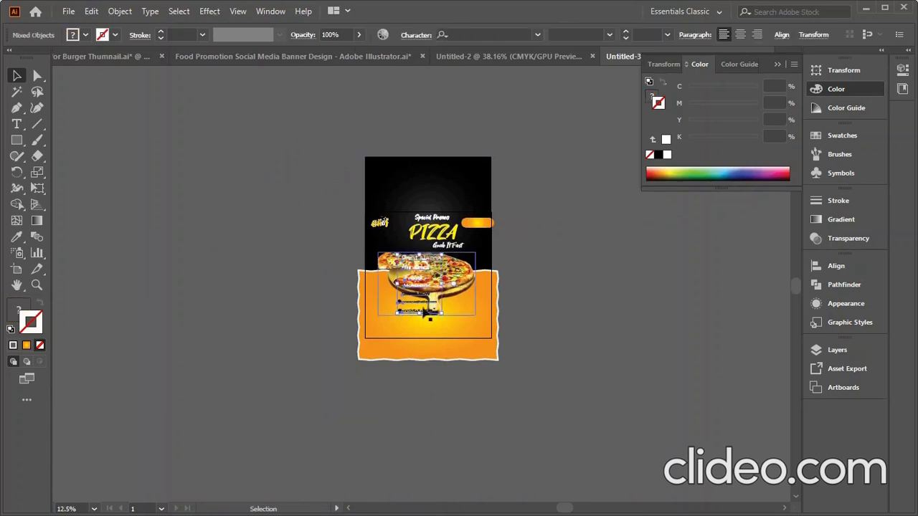
left_click_drag(418, 289, 290, 291)
left_click(296, 366)
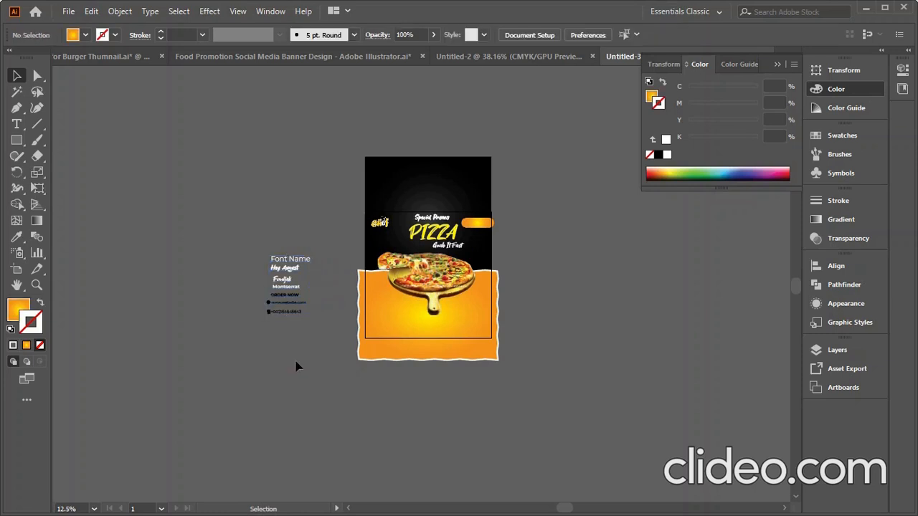
Step: Move the "ORDER NOW" text onto the rounded orange button and bring it to the front
left_click(284, 302)
left_click_drag(284, 302, 474, 225)
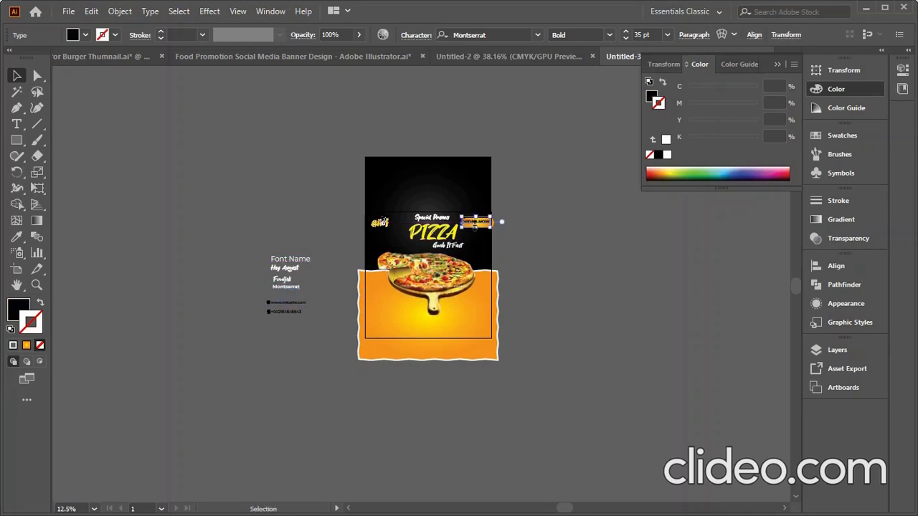
scroll(476, 224, "up", 6)
right_click(464, 187)
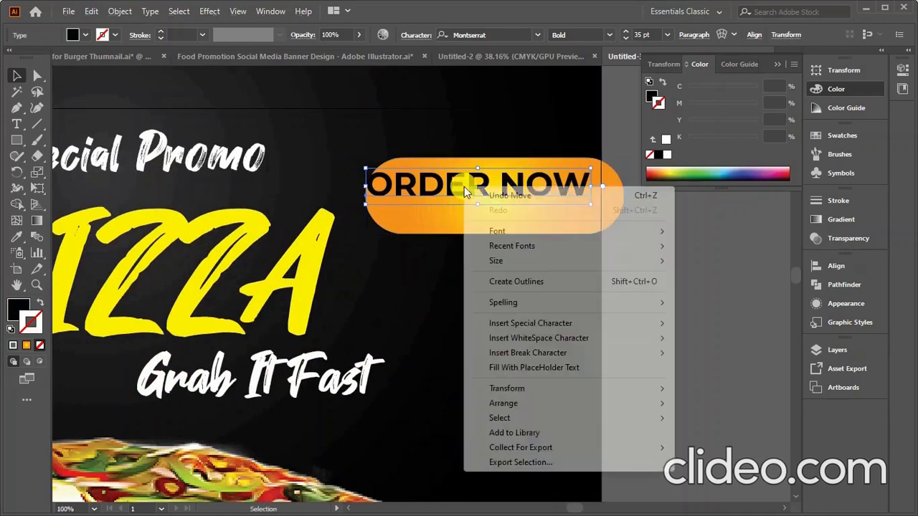
mouse_move(513, 406)
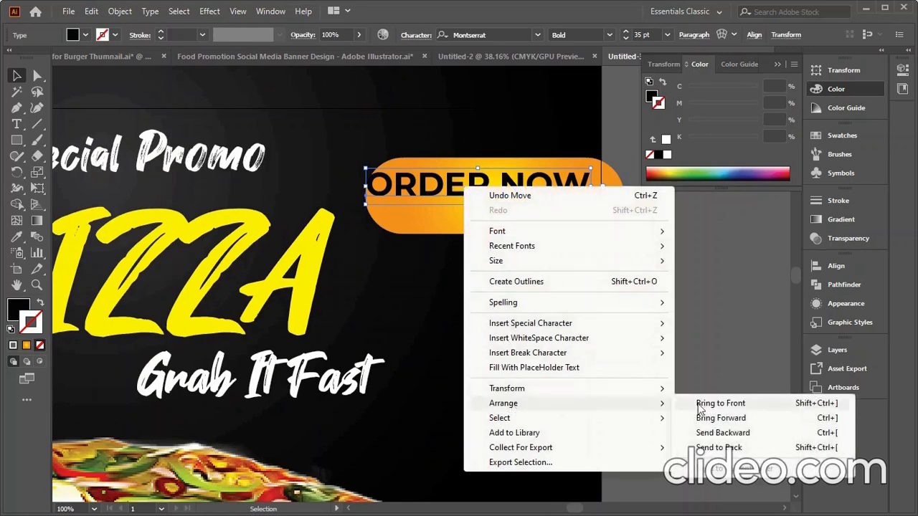
left_click(701, 402)
left_click(703, 318)
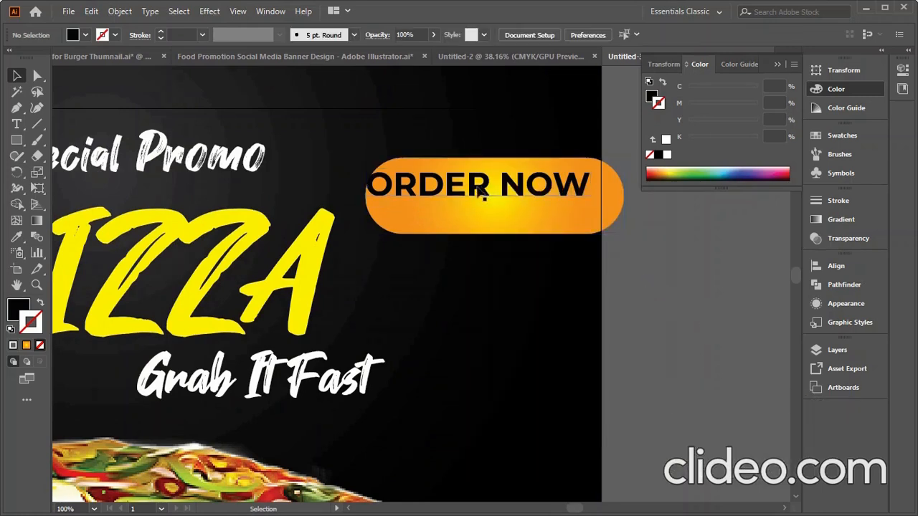
Step: Align the "ORDER NOW" text and the rounded orange button to each other's horizontal and vertical centers, using the selection as reference
left_click(490, 224)
left_click(471, 194, "shift")
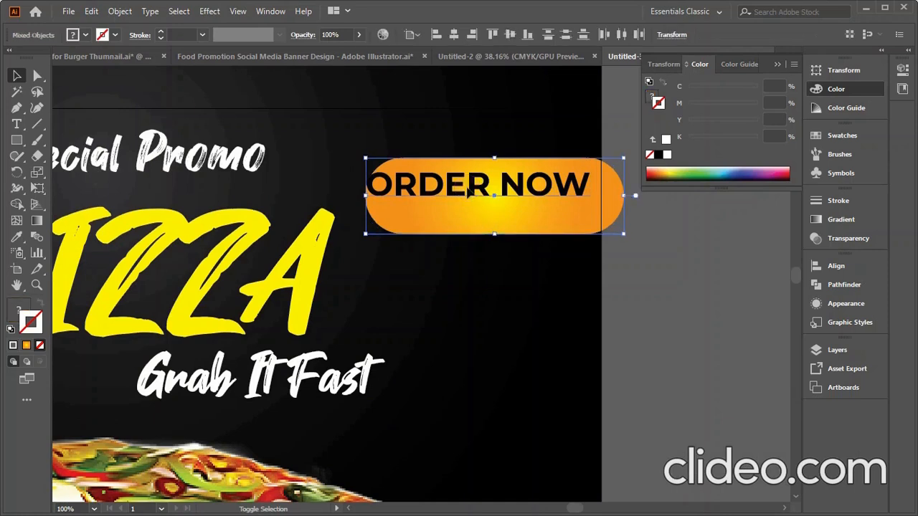
left_click(419, 34)
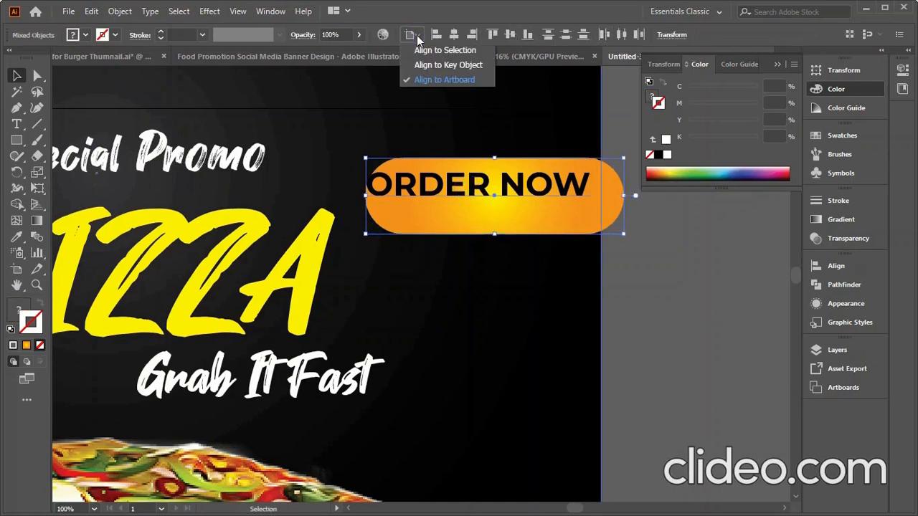
left_click(423, 45)
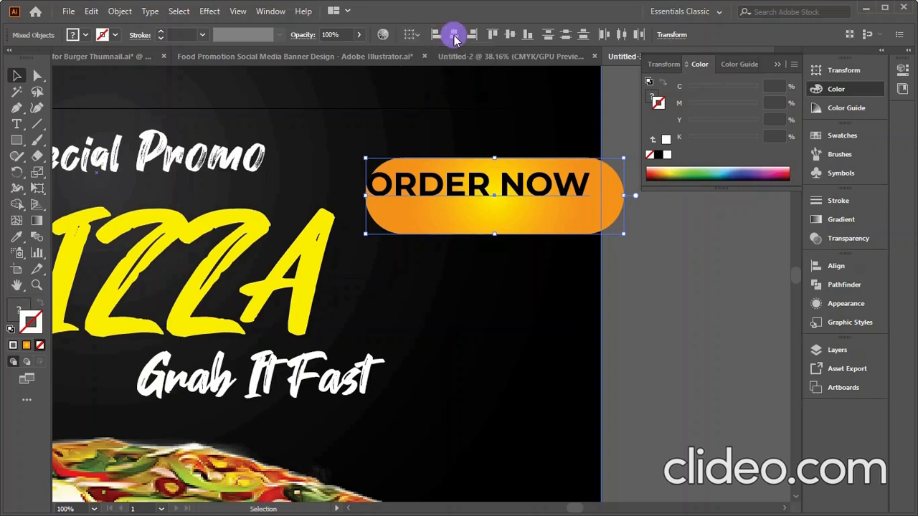
left_click(453, 34)
left_click(510, 34)
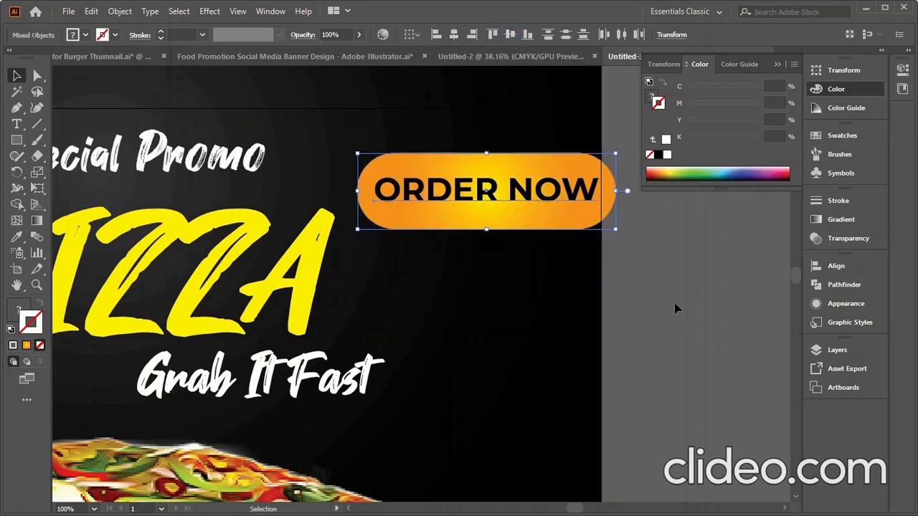
Step: Group the "ORDER NOW" text with the orange button
right_click(478, 184)
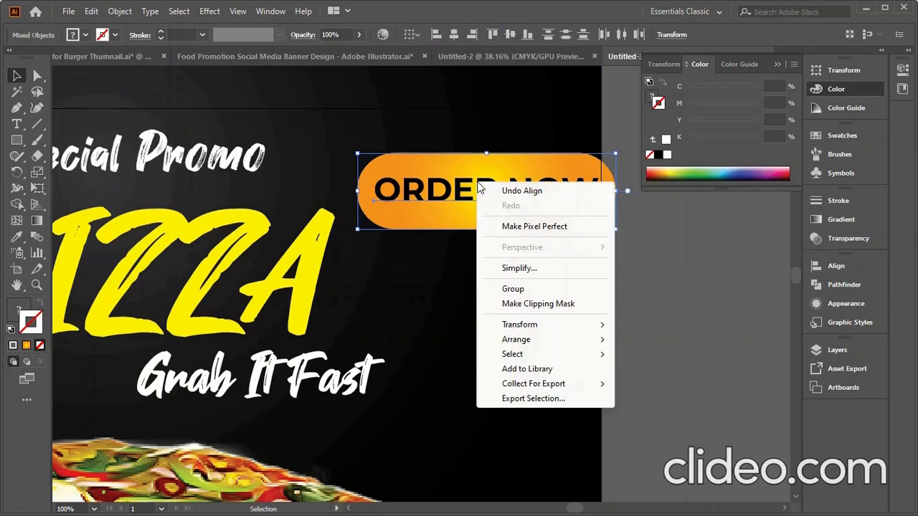
left_click(518, 289)
left_click(647, 301)
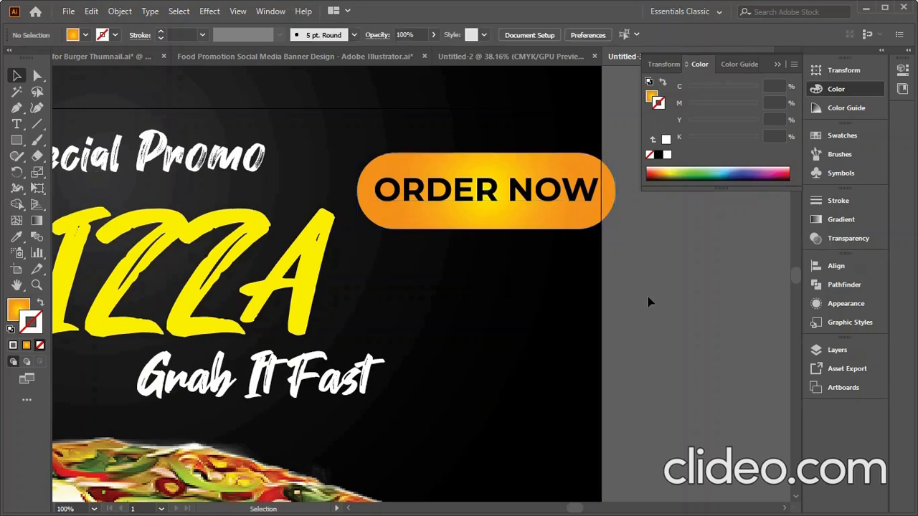
Step: Ungroup the "ORDER NOW" button and shorten its orange shape from the bottom edge to about 70 px high
scroll(416, 254, "down", 3)
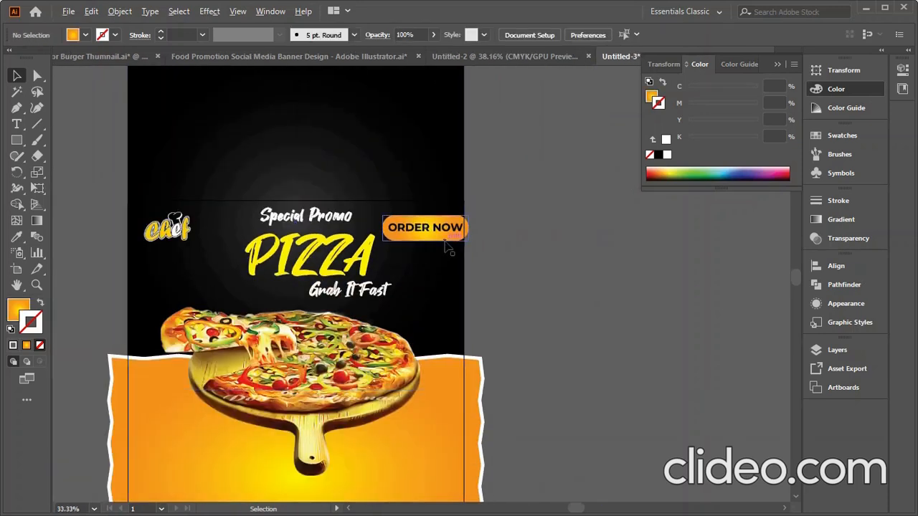
scroll(438, 251, "up", 2)
scroll(365, 277, "down", 1)
scroll(371, 259, "up", 1)
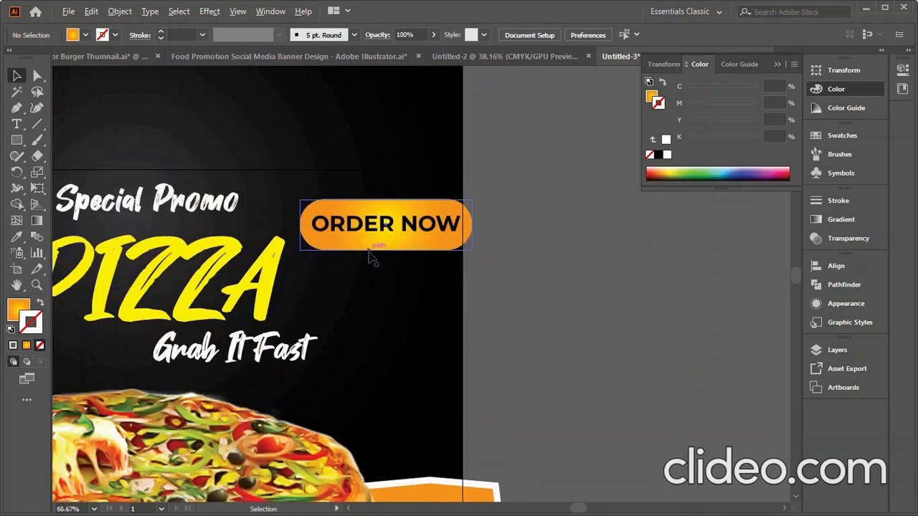
left_click(366, 250)
right_click(362, 239)
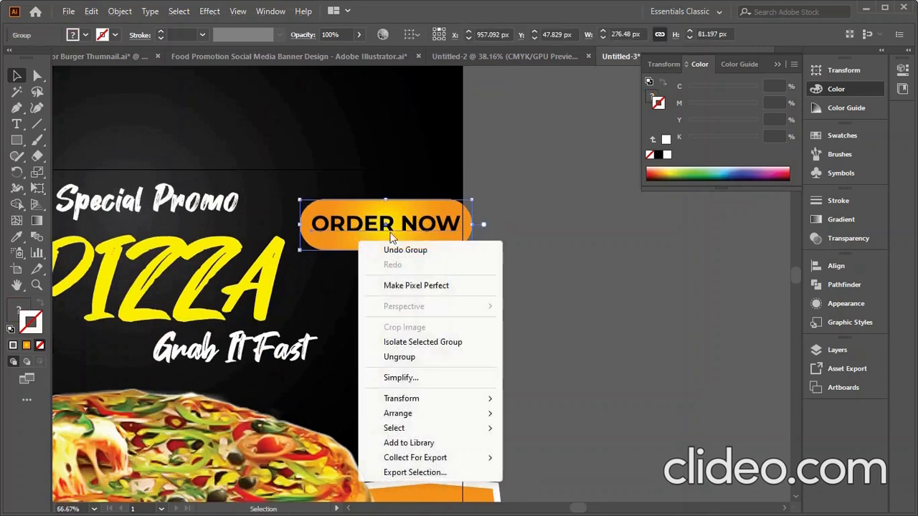
left_click(400, 357)
left_click(416, 261)
left_click(389, 242)
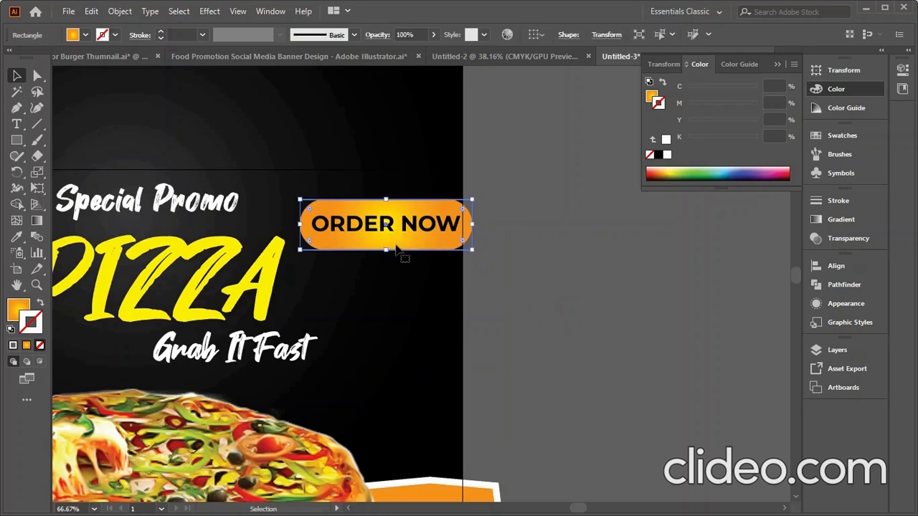
left_click_drag(386, 251, 386, 243)
left_click(506, 301)
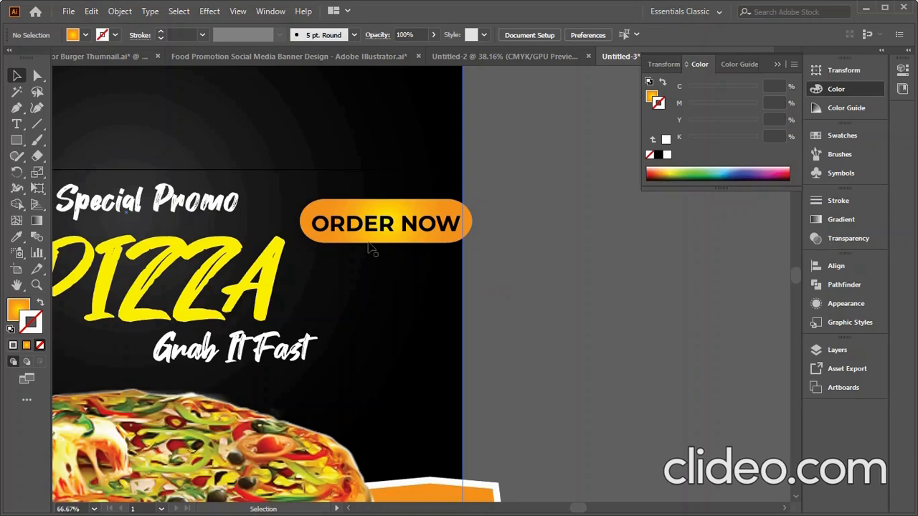
Step: Align the "ORDER NOW" text and the shortened button by their vertical centers and group them
left_click(369, 231)
left_click(551, 256)
scroll(390, 281, "up", 4)
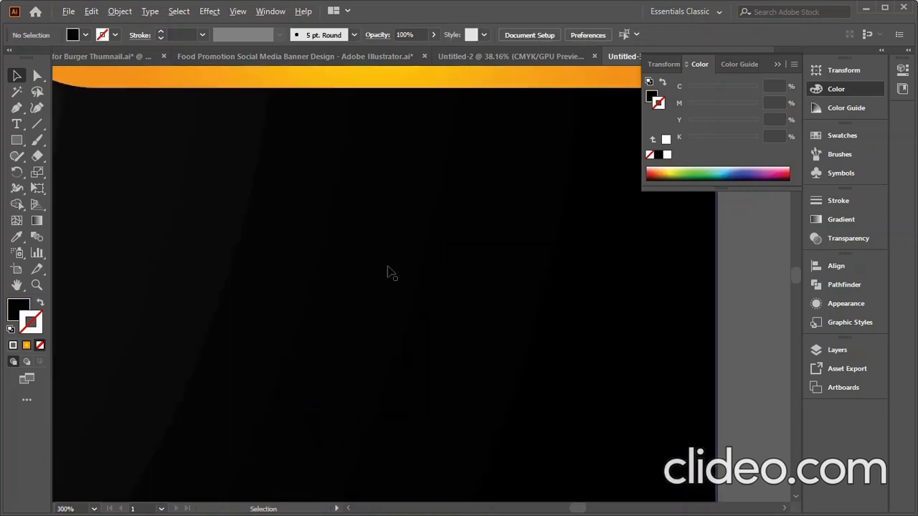
scroll(359, 366, "down", 2)
scroll(360, 370, "down", 3)
left_click(364, 254)
left_click(373, 222, "shift")
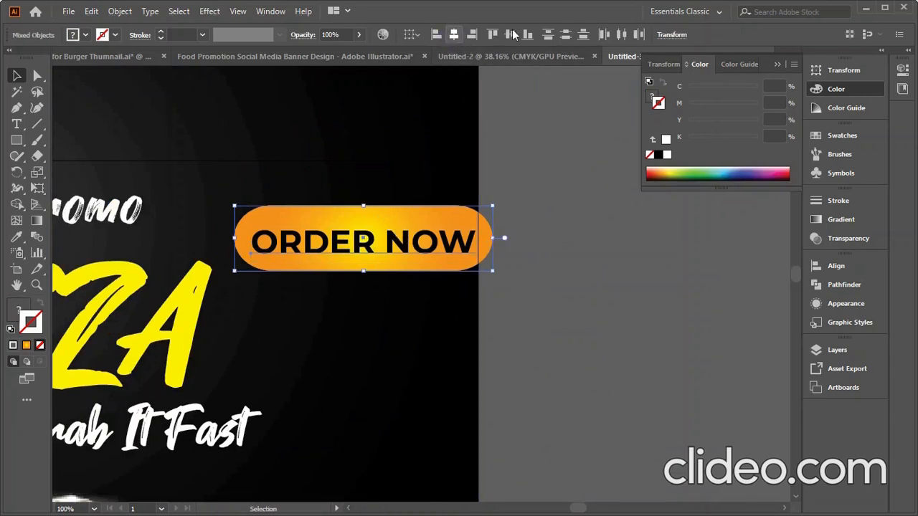
left_click(517, 35)
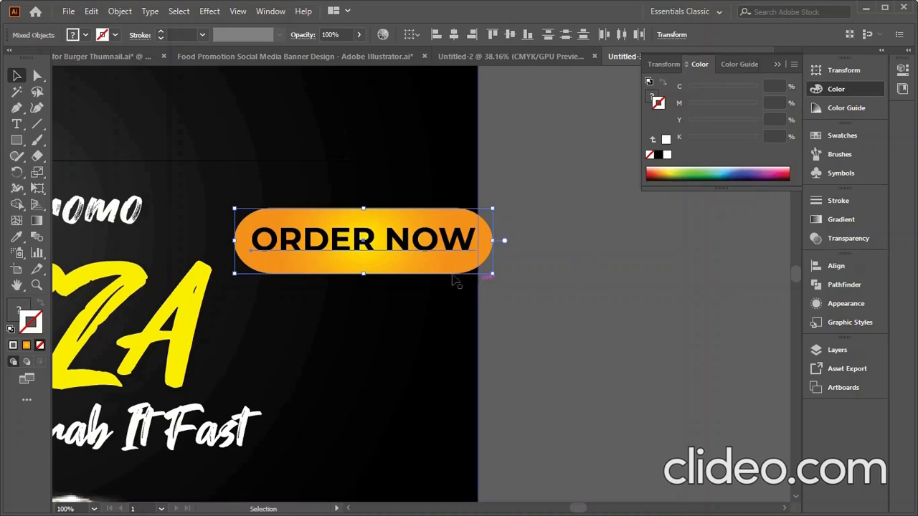
right_click(380, 244)
left_click(430, 348)
left_click(564, 288)
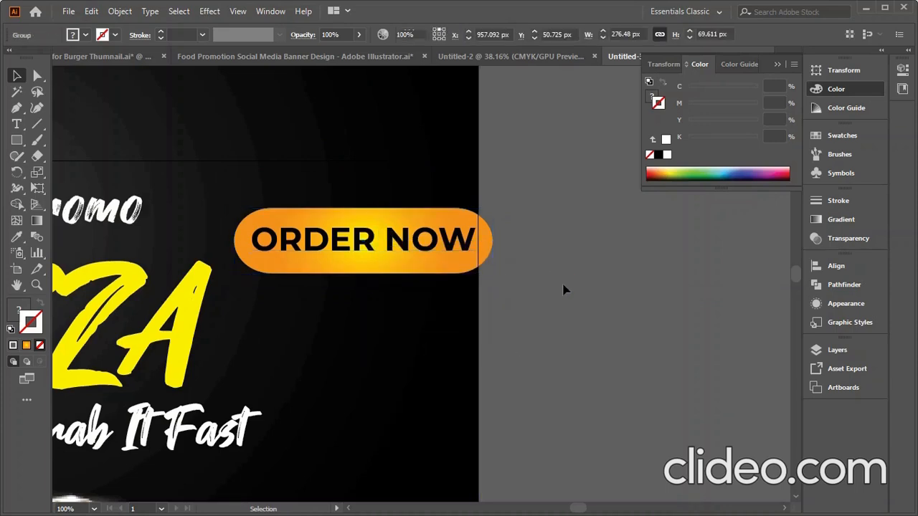
Step: Move the button group inside the artboard's right edge and scale it proportionally to 264 px wide
scroll(642, 266, "down", 3)
left_click_drag(556, 251, 545, 254)
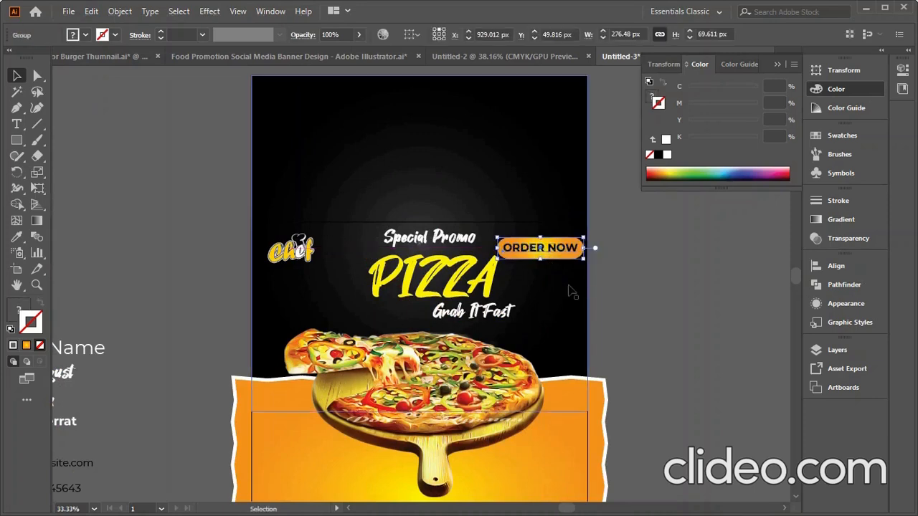
left_click(569, 260)
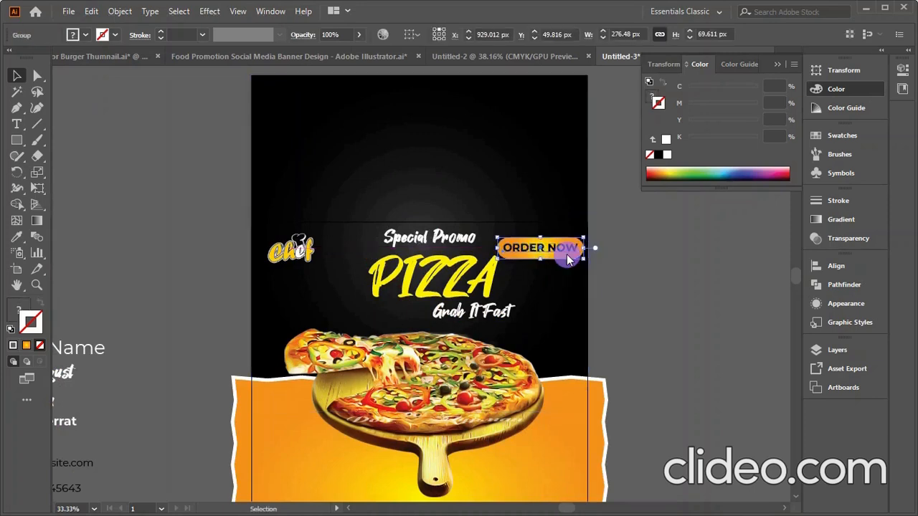
left_click(830, 71)
scroll(756, 85, "down", 10)
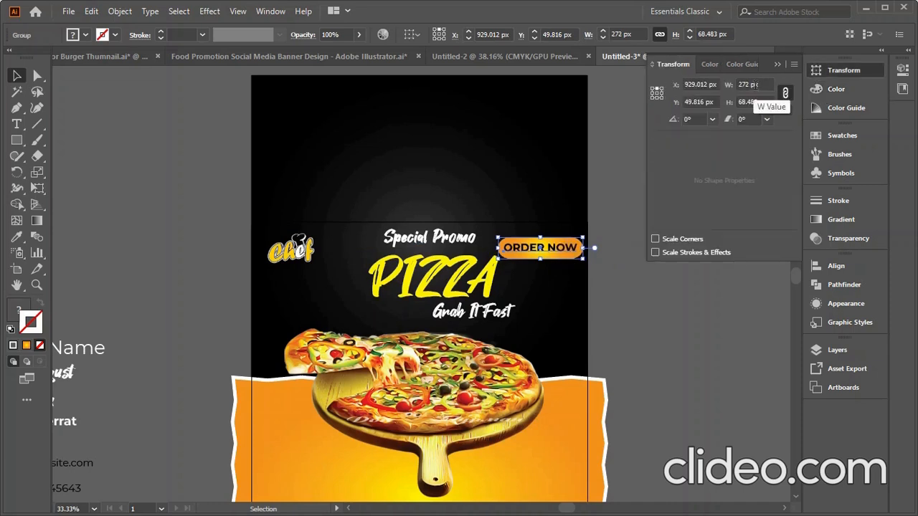
scroll(756, 85, "down", 3)
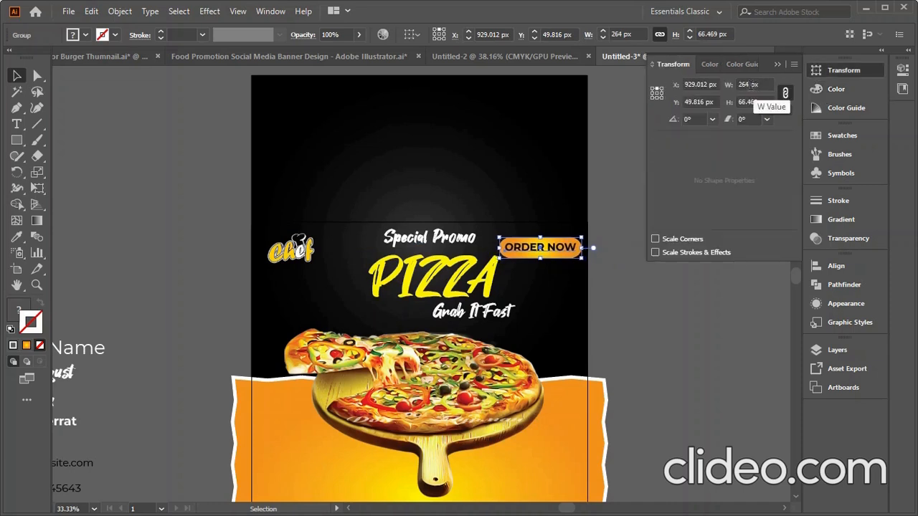
left_click(656, 323)
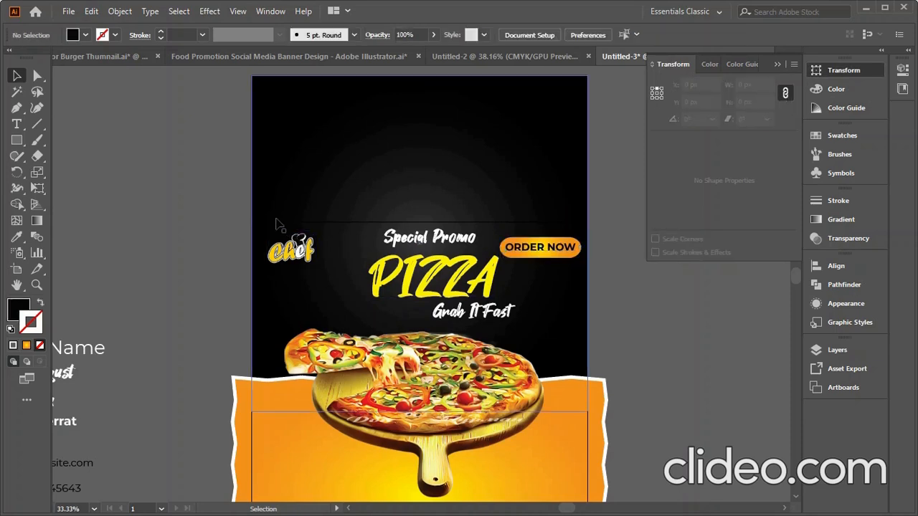
Step: Draw a circle about 201 px in diameter at the upper right of the pizza, overlapping the artboard's right edge
scroll(435, 359, "down", 4)
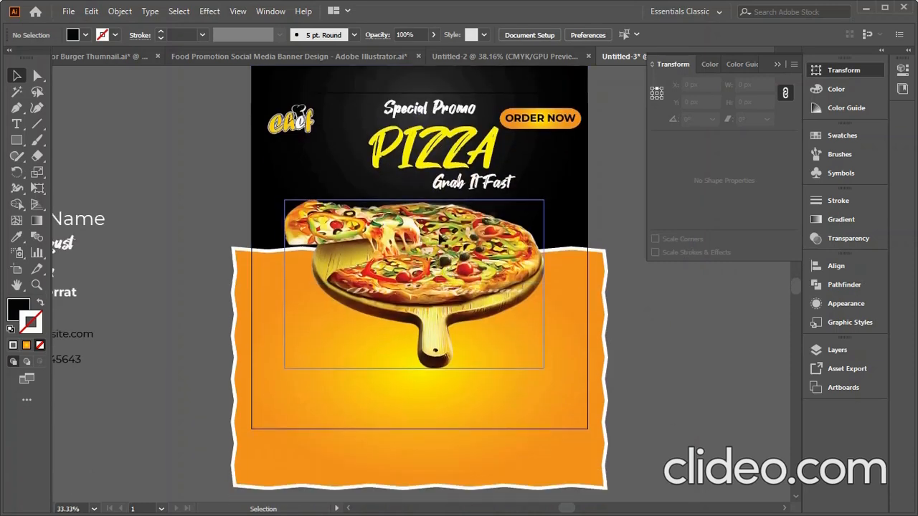
scroll(419, 268, "down", 1)
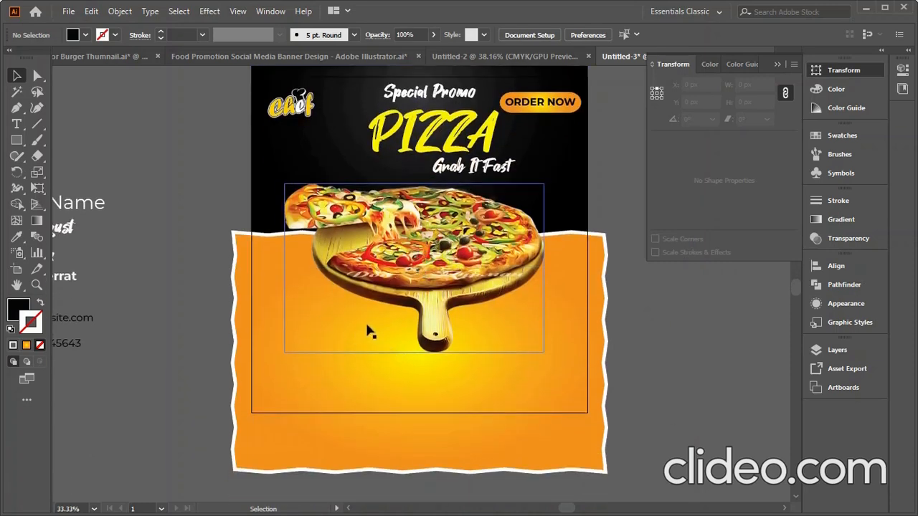
left_click(16, 140)
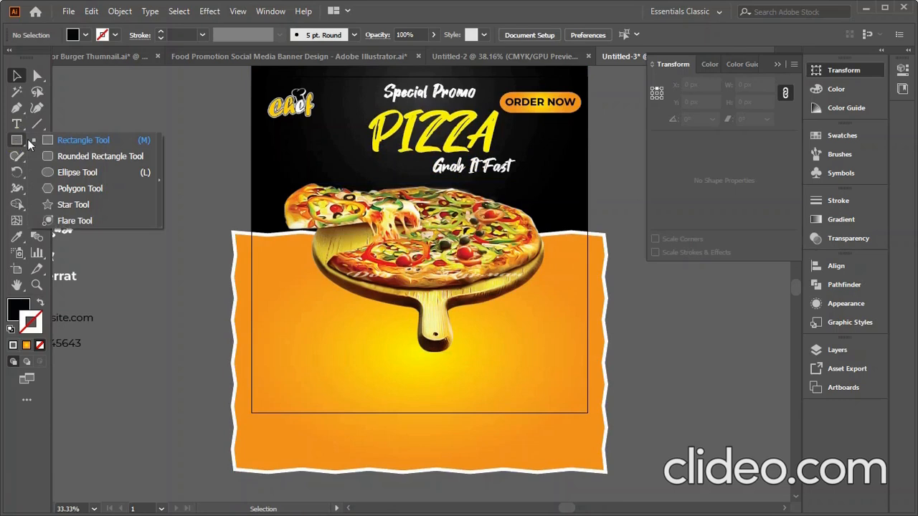
left_click(72, 170)
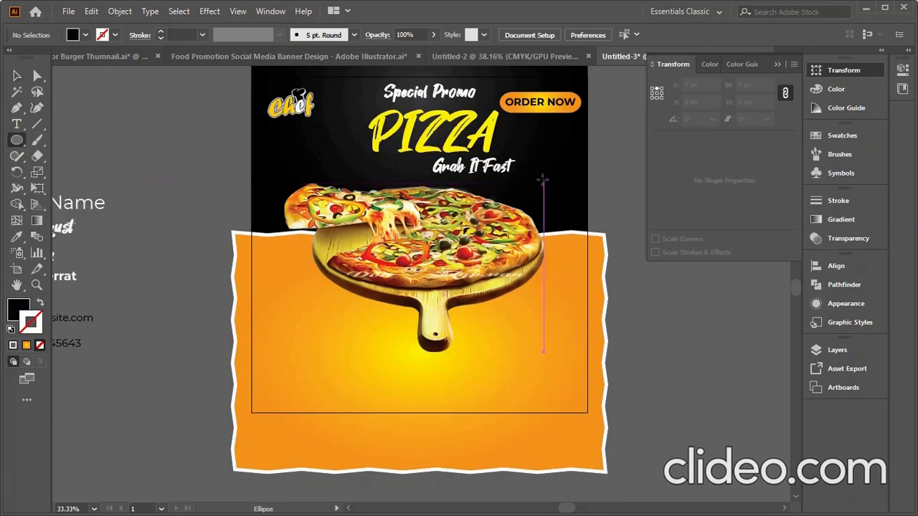
left_click_drag(543, 179, 592, 240)
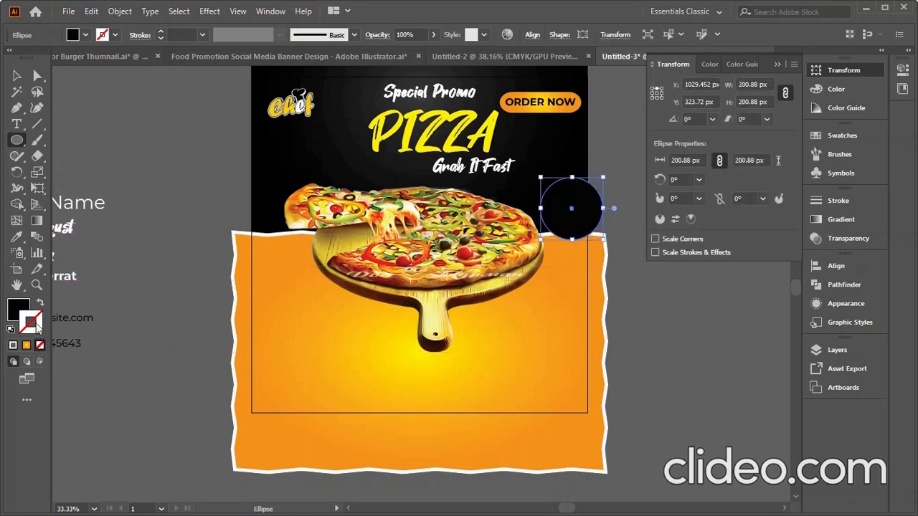
Step: Give the black circle a yellow stroke with a weight of 6 pt
left_click(103, 37)
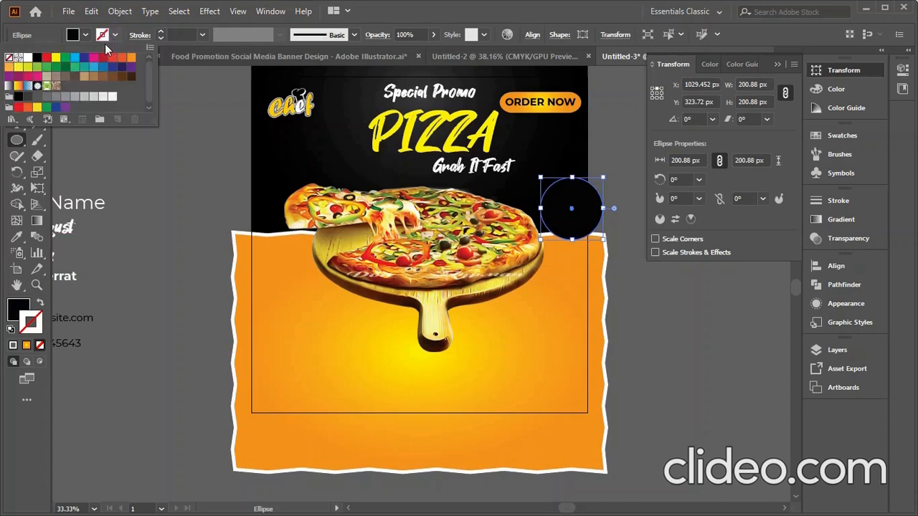
left_click(54, 59)
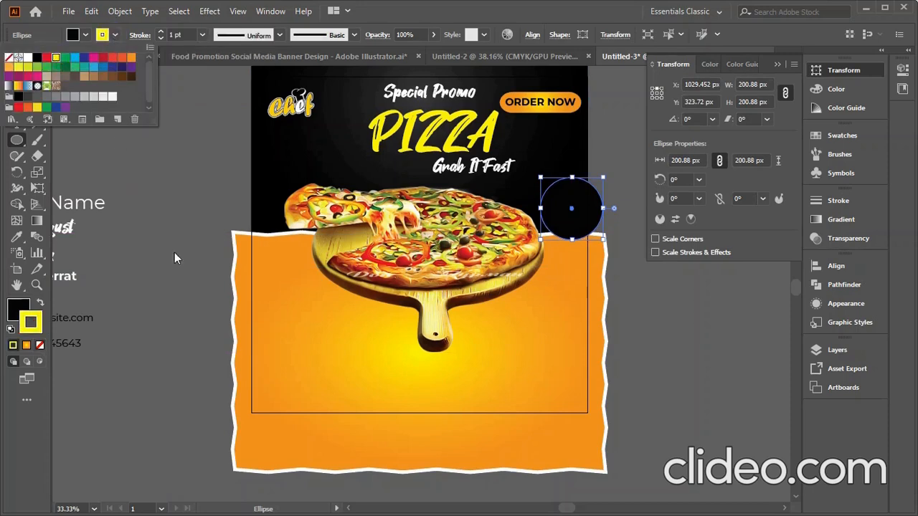
left_click(183, 332)
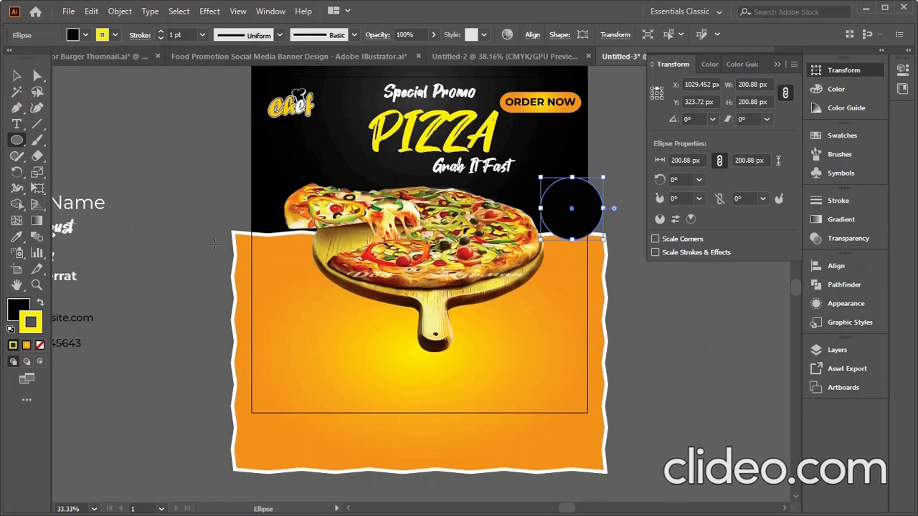
left_click(160, 32)
left_click(160, 33)
left_click(160, 33)
left_click(159, 32)
left_click(160, 32)
left_click(160, 33)
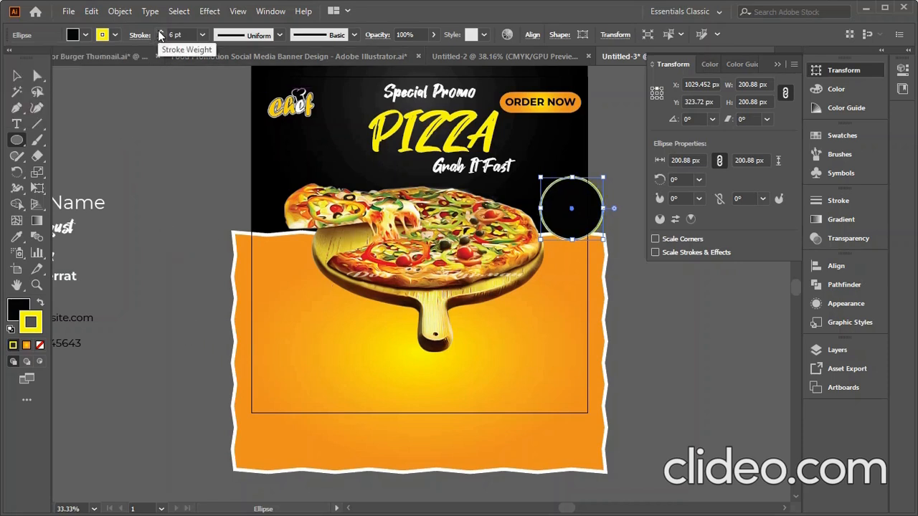
left_click(164, 177)
key("BackSpace")
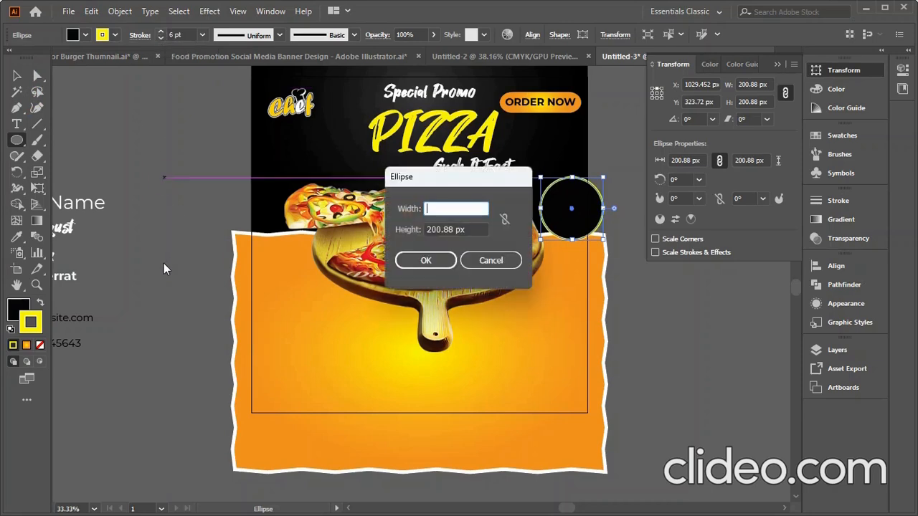
left_click(491, 260)
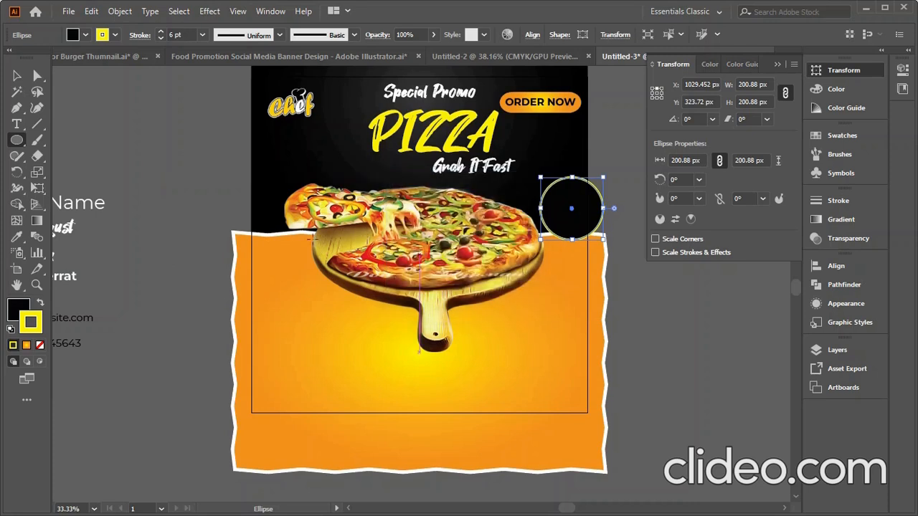
Step: Apply the yellow-to-orange radial gradient to the circle's stroke and move the circle inside the artboard's right edge beside the pizza
left_click(16, 75)
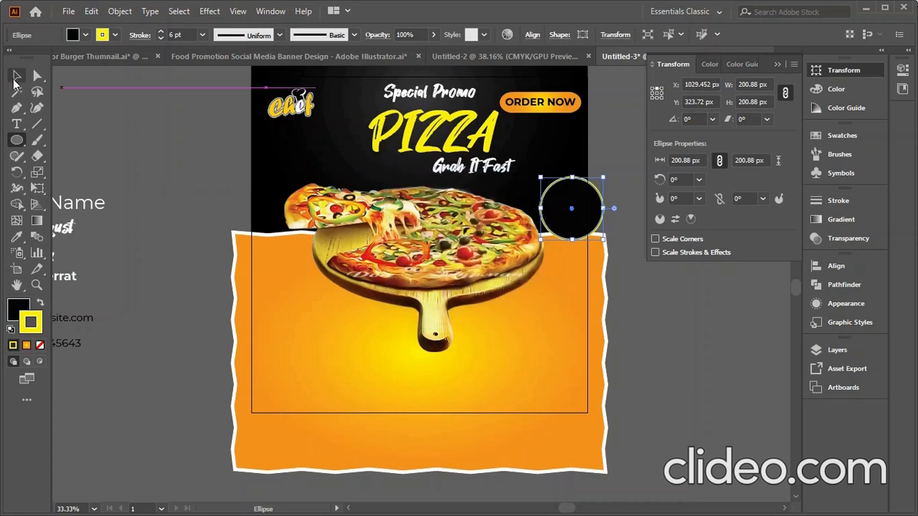
left_click(28, 345)
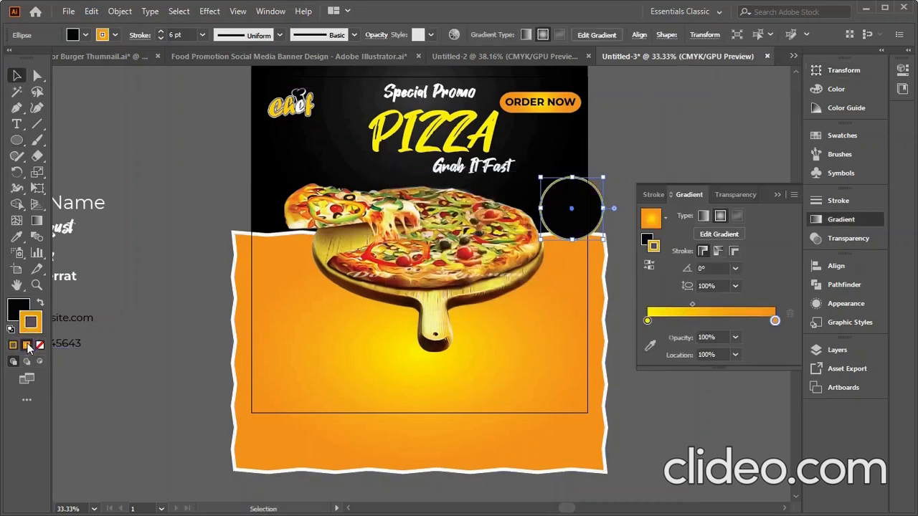
left_click(649, 410)
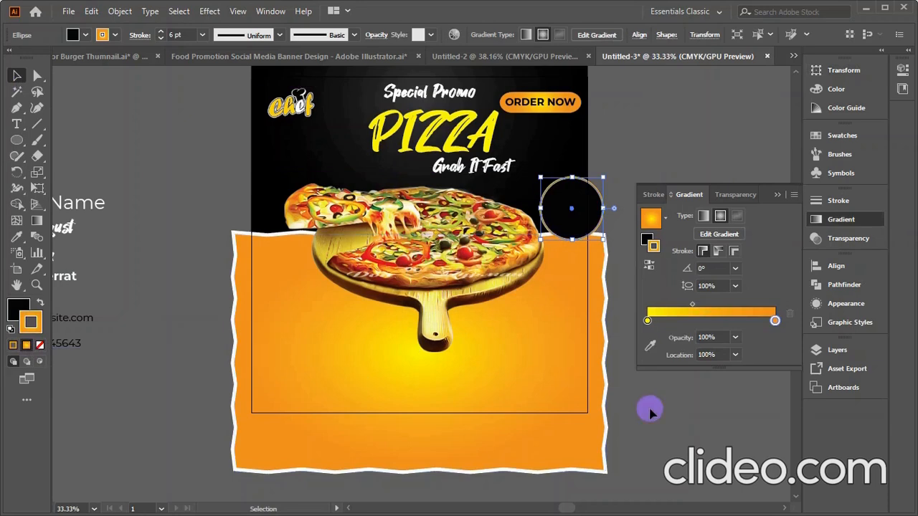
left_click_drag(559, 203, 547, 200)
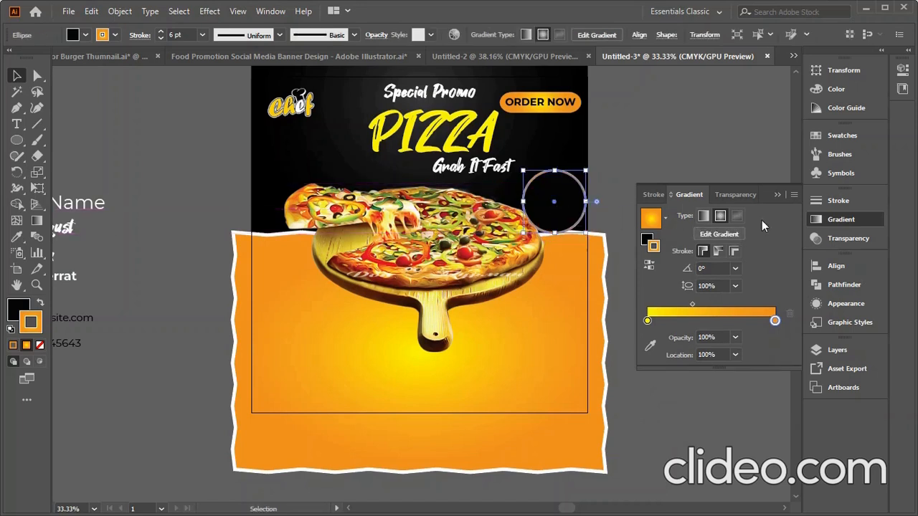
Step: Add a two-line text object reading "50%" and "OFF" beside the artboard
left_click(780, 194)
left_click(17, 124)
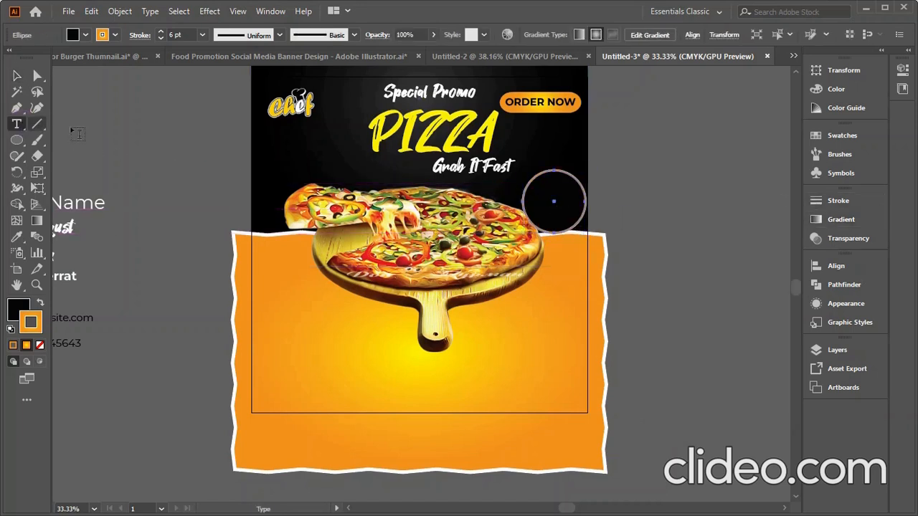
left_click(651, 189)
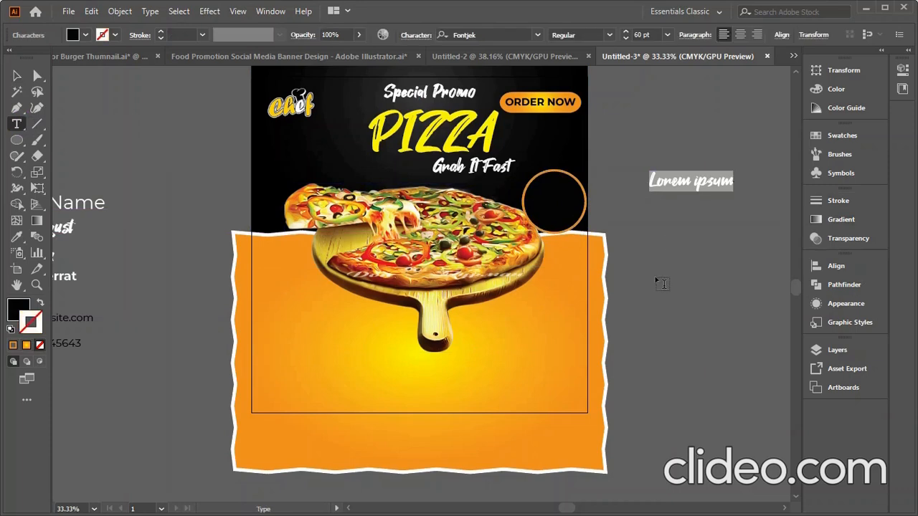
type("50")
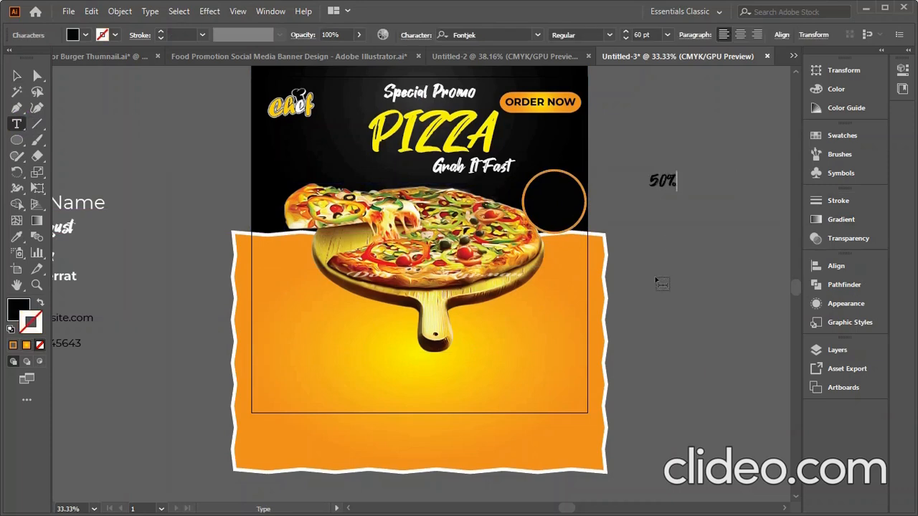
type("%")
key("Return")
type("OFF")
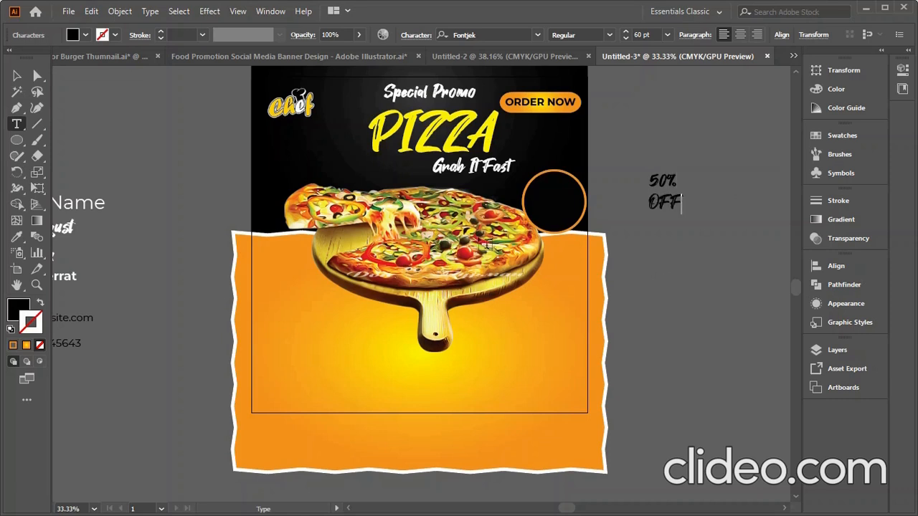
left_click(17, 75)
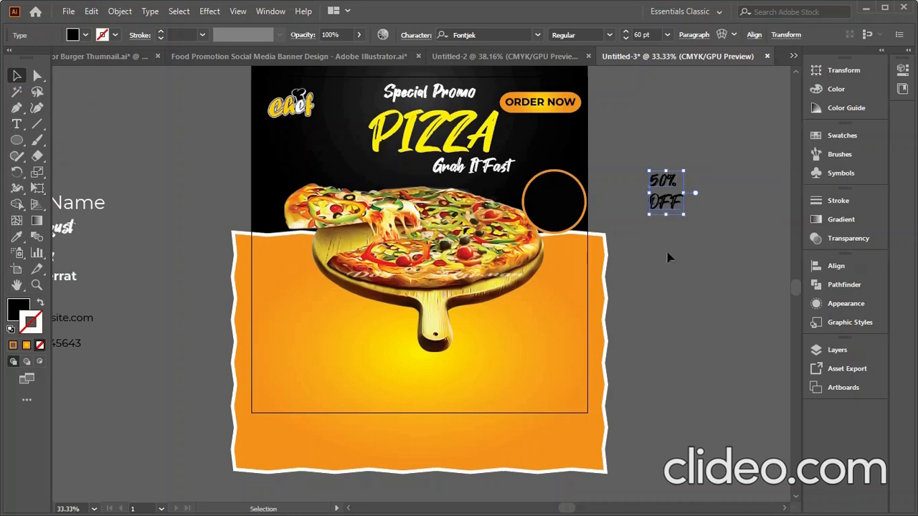
Step: Set the font of the "50% OFF" text to Montserrat Bold
left_click(501, 35)
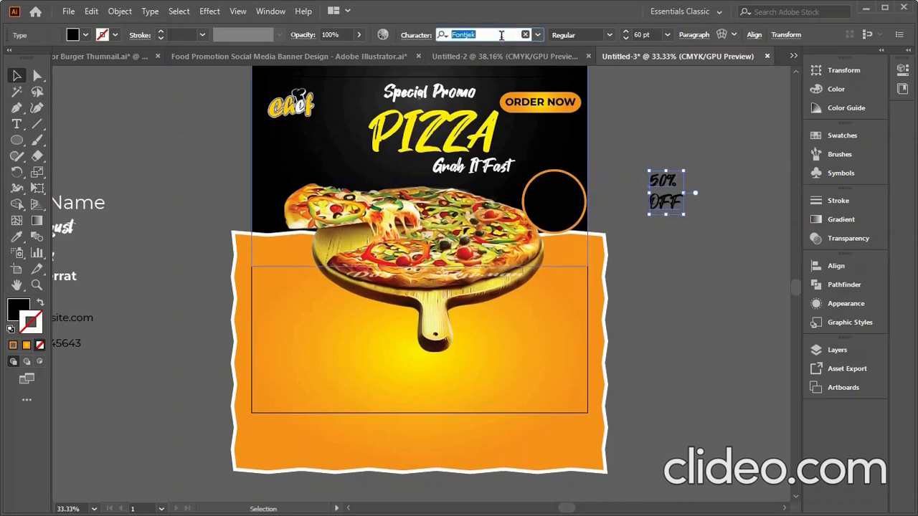
type("mont")
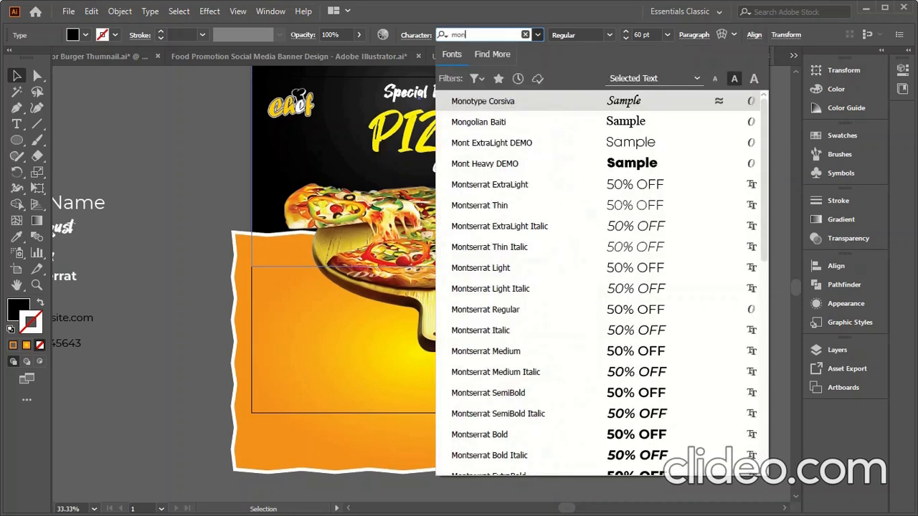
type("se")
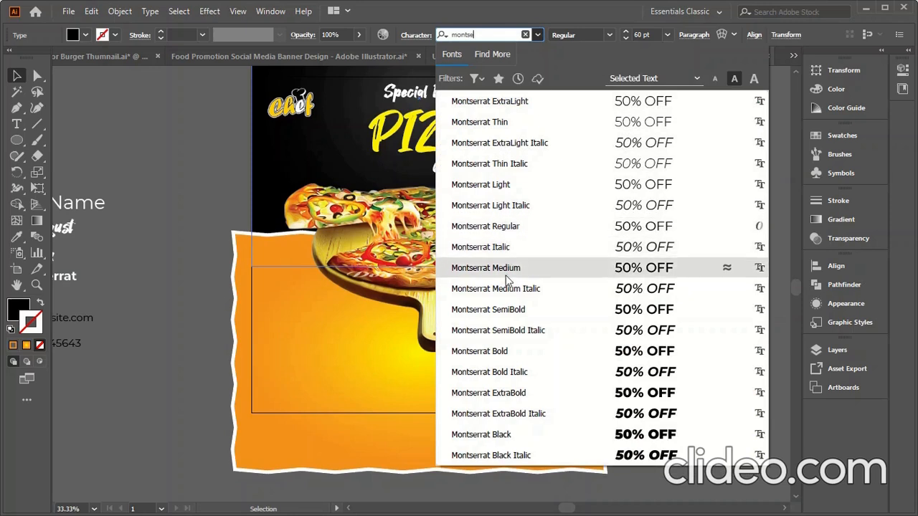
left_click(506, 351)
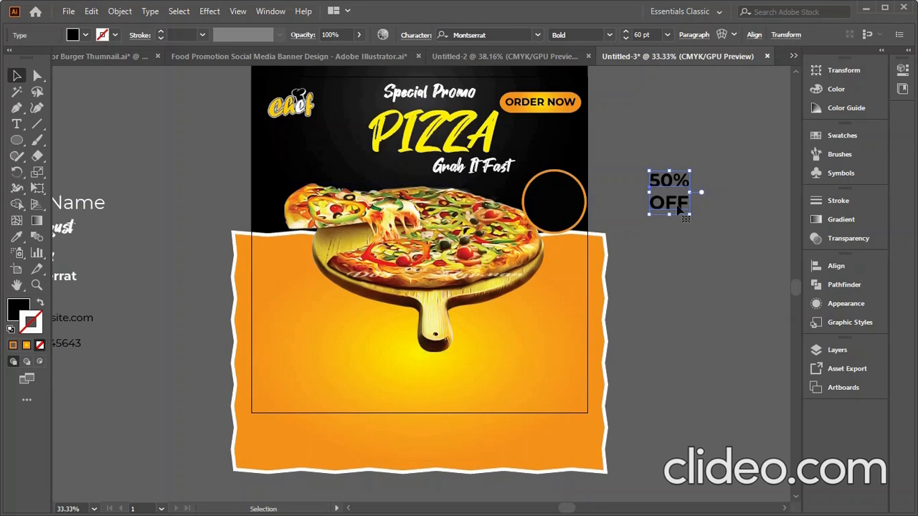
Step: Move the "50% OFF" text onto the black circle and bring it to the front
left_click_drag(672, 192, 558, 198)
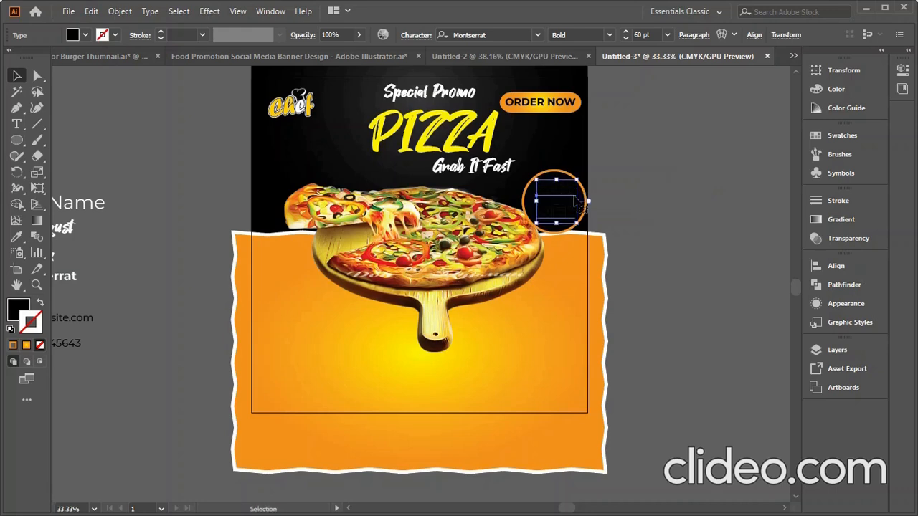
right_click(555, 196)
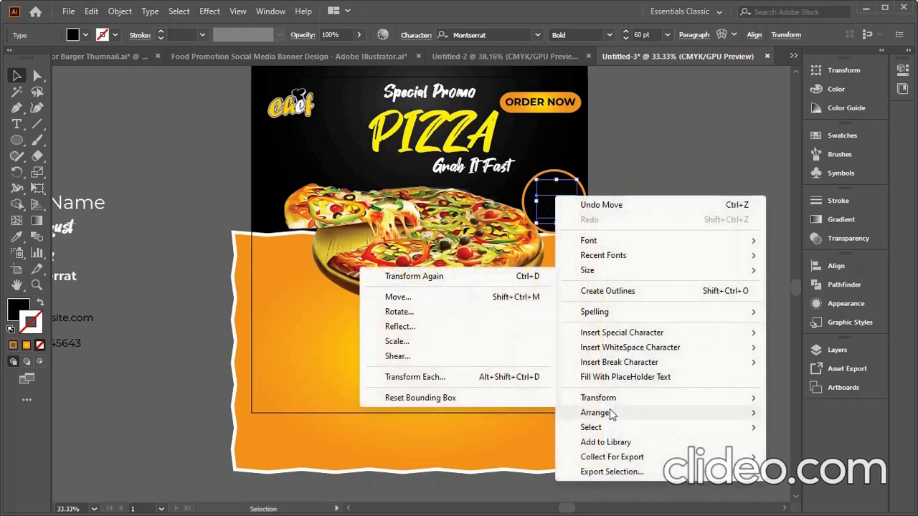
mouse_move(610, 415)
left_click(453, 413)
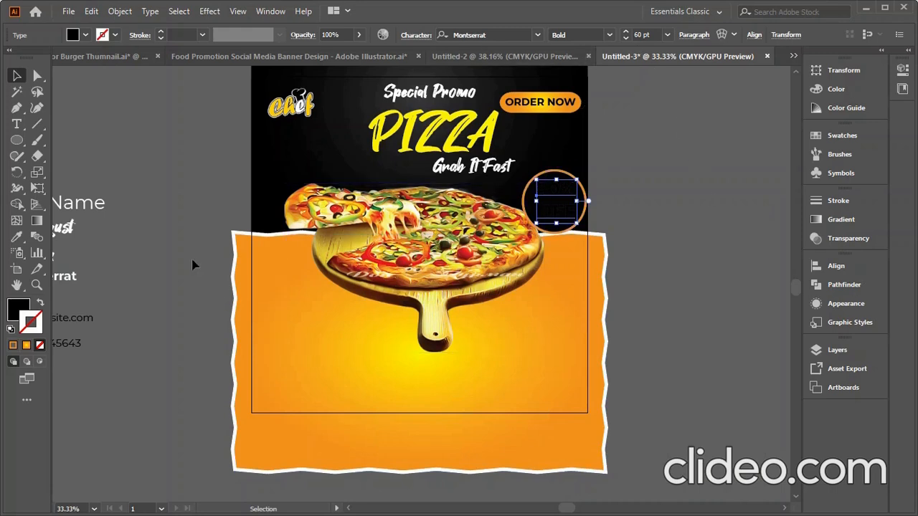
Step: Fill the "50% OFF" text with light orange
left_click(86, 34)
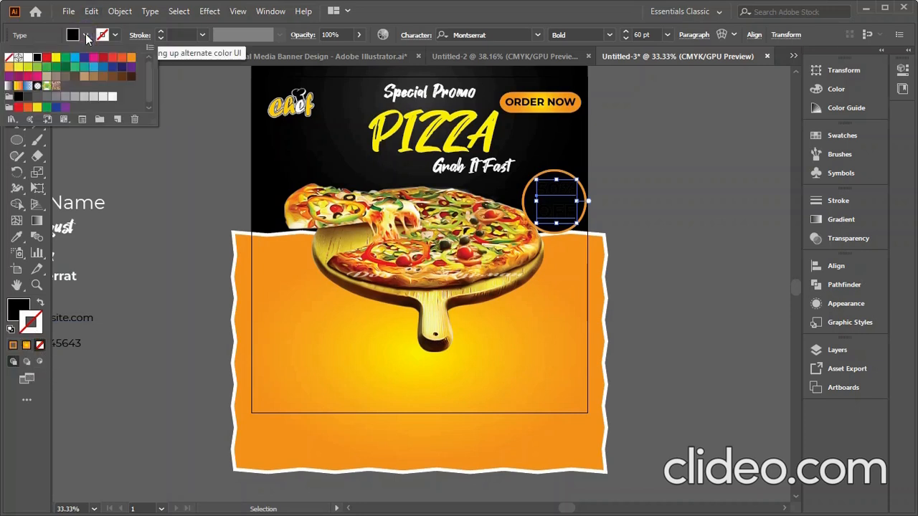
left_click(8, 68)
left_click(156, 251)
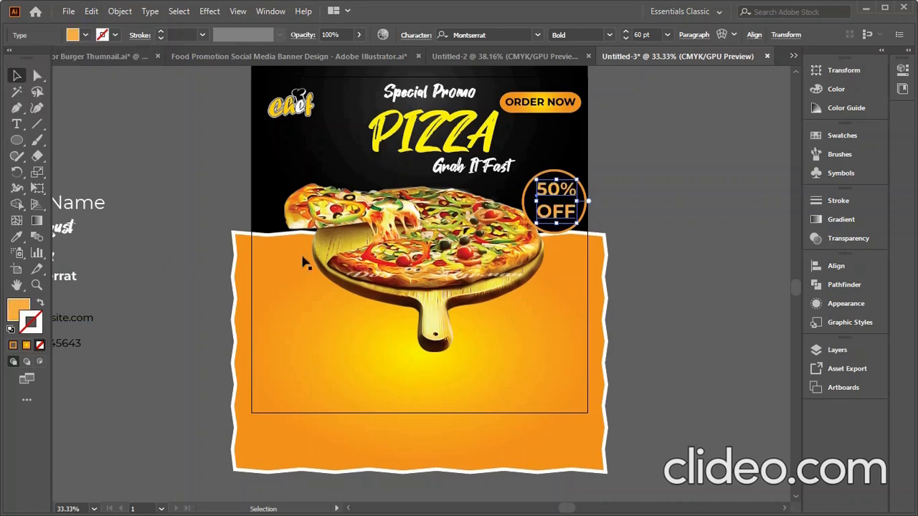
left_click(658, 219)
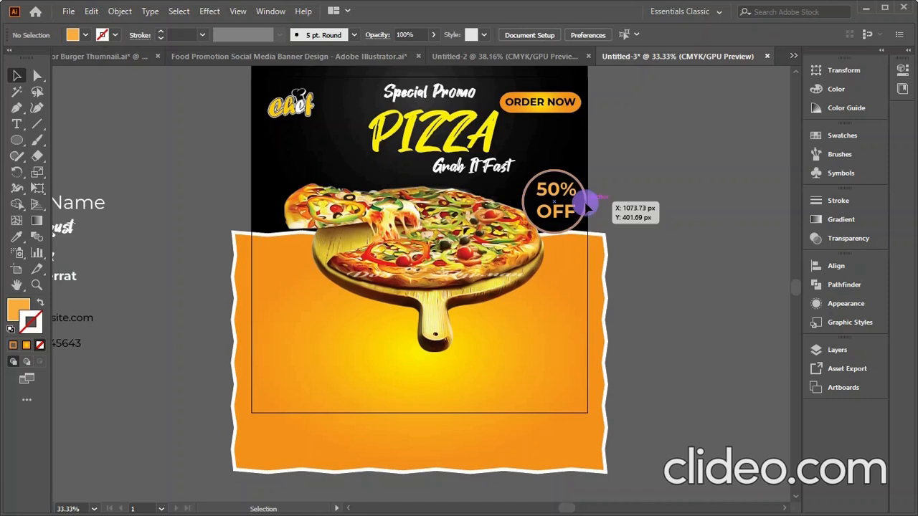
Step: Align the circle and the "50% OFF" text to each other's horizontal and vertical centers
left_click(588, 202)
left_click(561, 195, "shift")
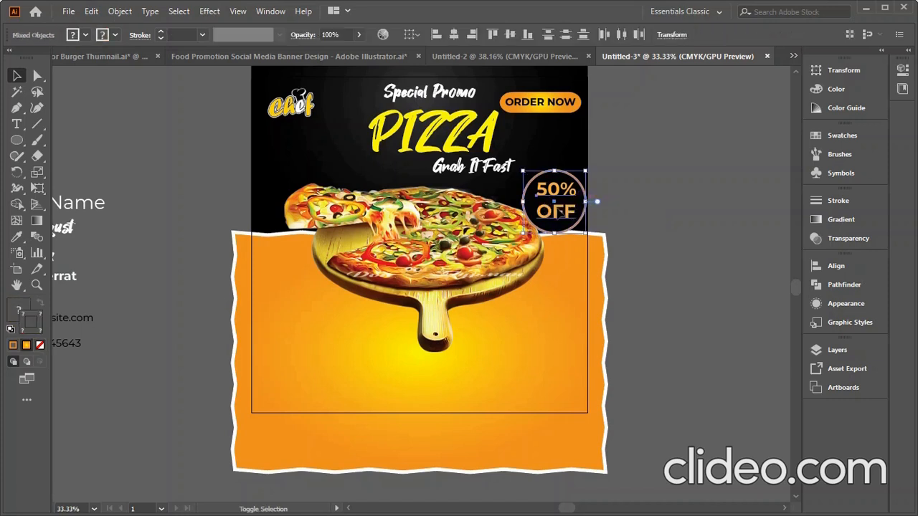
left_click(452, 36)
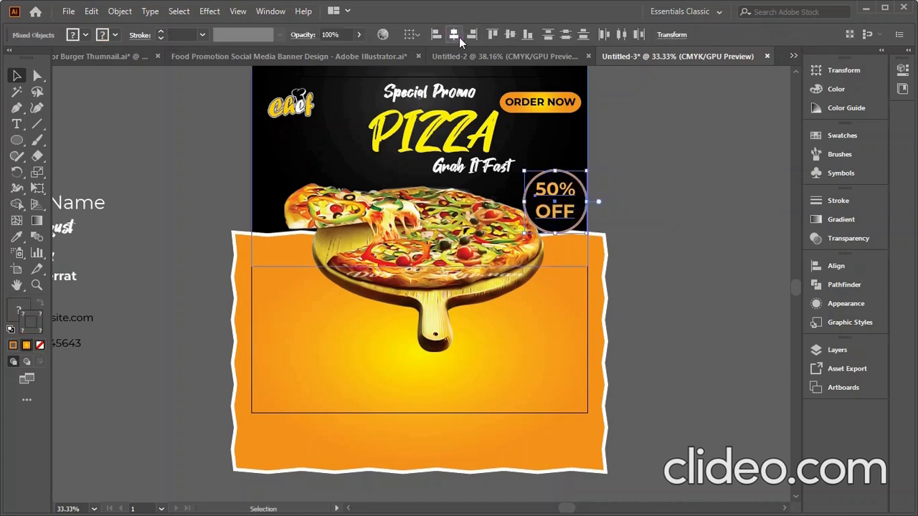
left_click(510, 35)
left_click(668, 206)
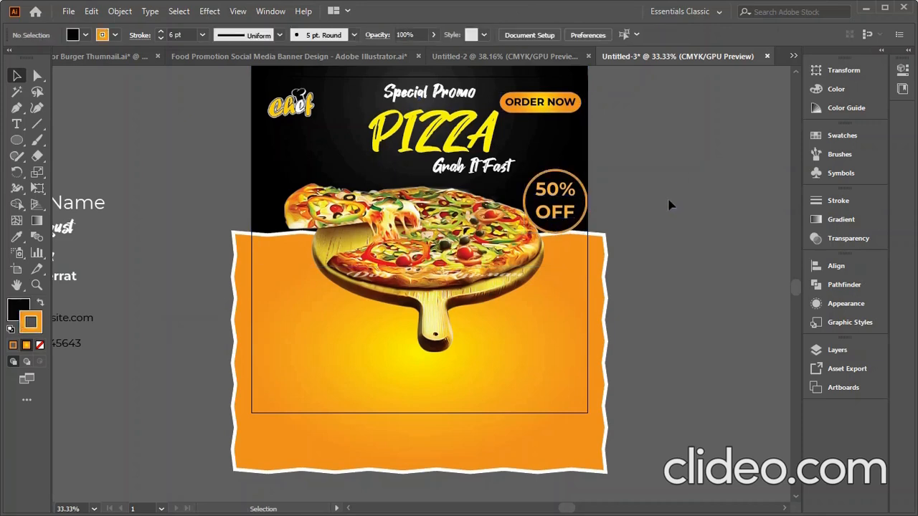
Step: Group the circle with the "50% OFF" text
left_click(567, 196)
left_click(557, 196, "shift")
right_click(556, 191)
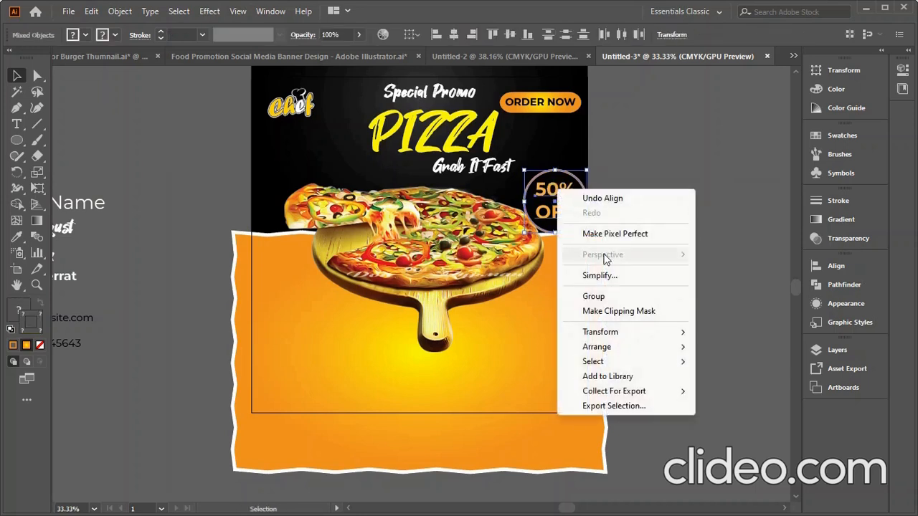
left_click(592, 295)
left_click(663, 265)
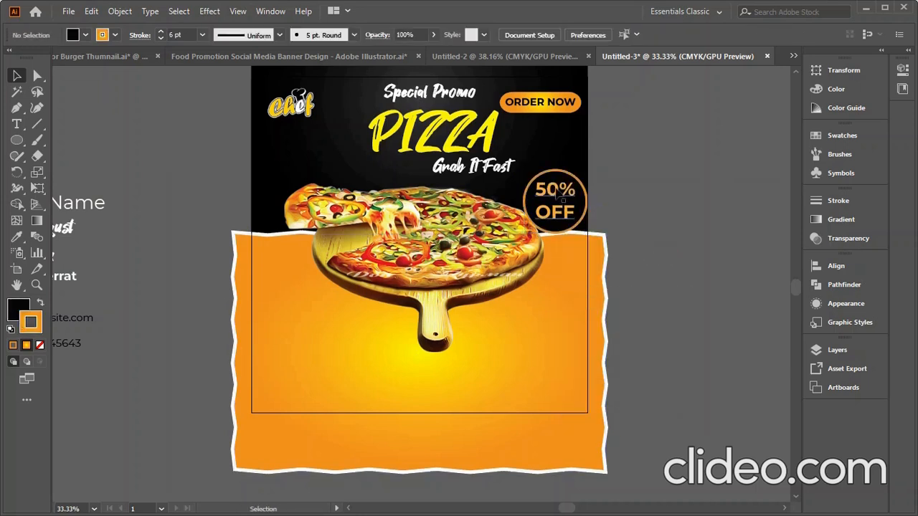
Step: Scale the "50% OFF" badge group proportionally to 180 px wide and place it above the pizza's right side, just below "Grab It Fast"
left_click_drag(557, 190, 538, 179)
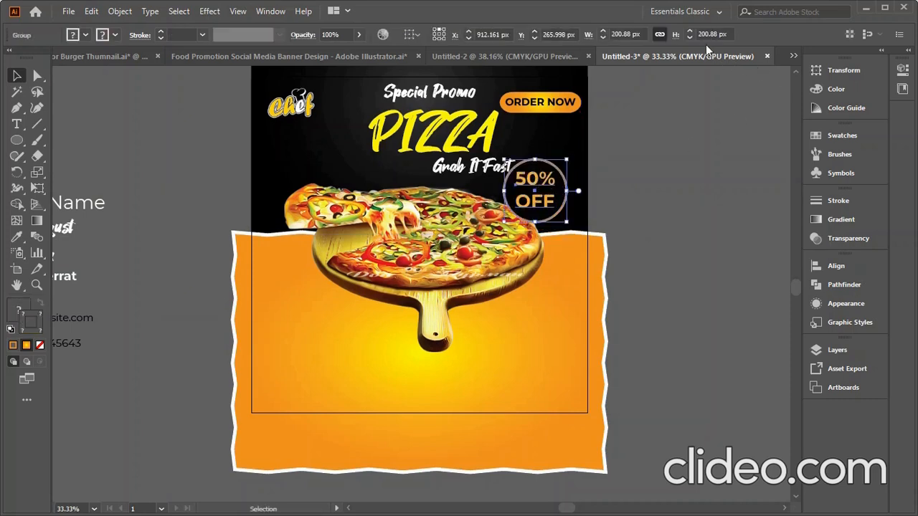
left_click(846, 69)
type("193")
key("Return")
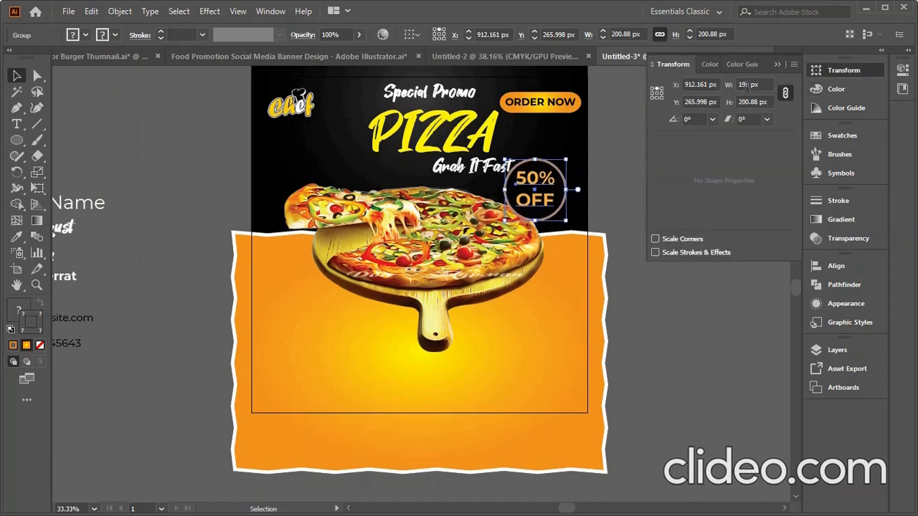
scroll(746, 85, "down", 10)
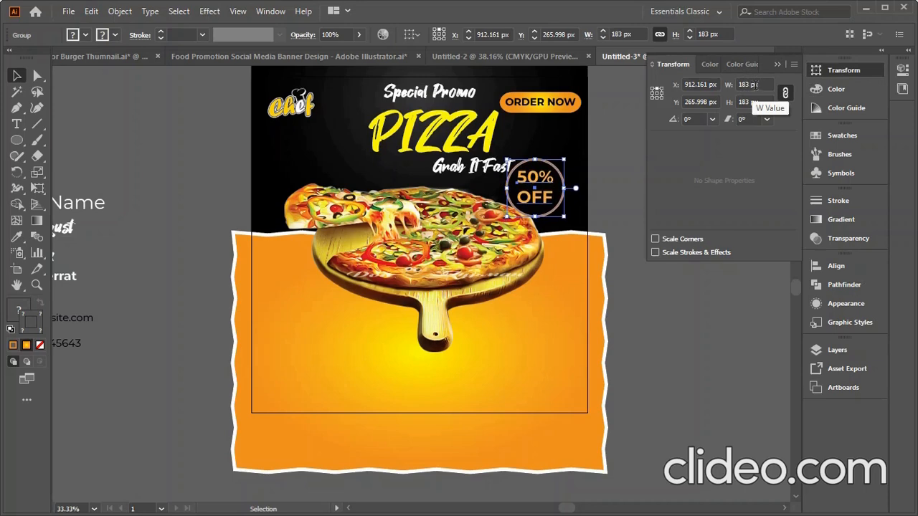
scroll(754, 85, "down", 2)
left_click(636, 243)
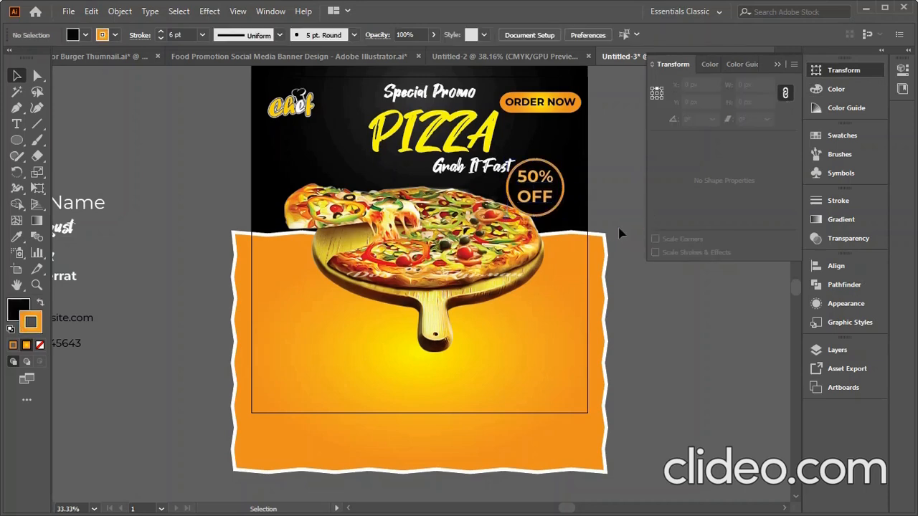
left_click_drag(531, 181, 547, 203)
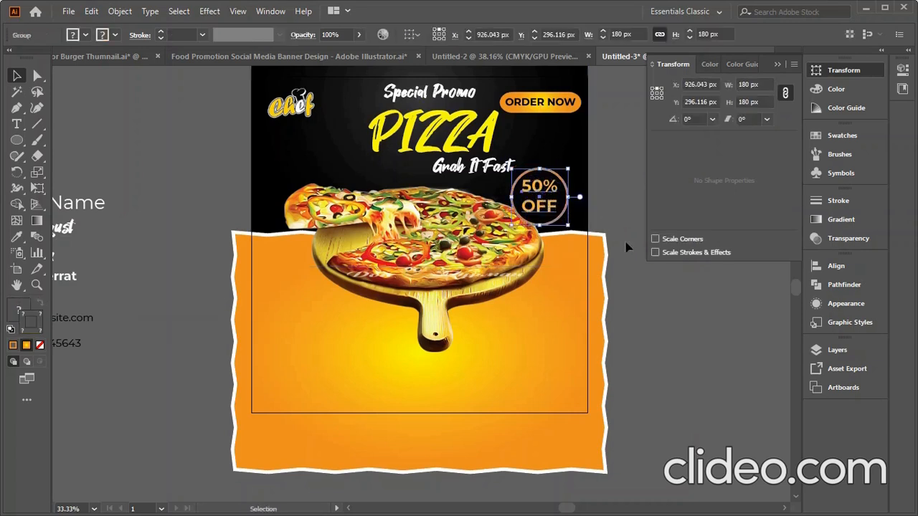
left_click(656, 309)
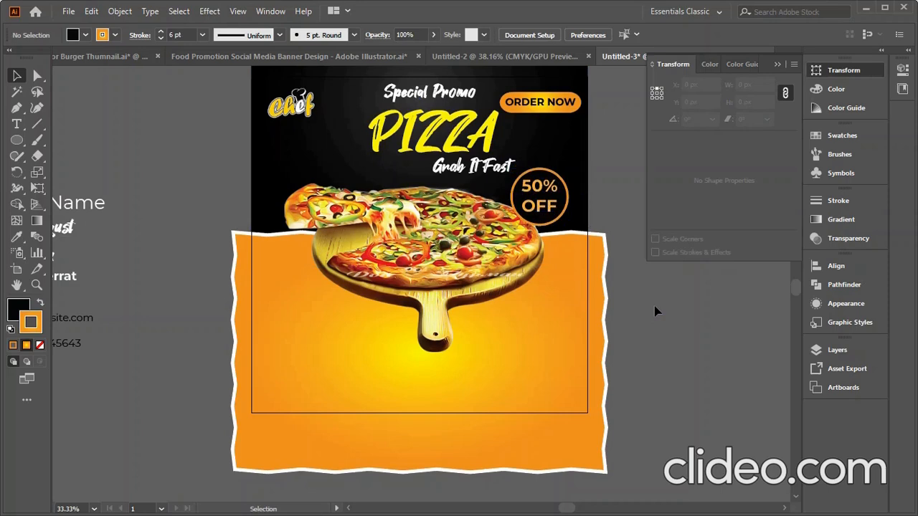
Step: Move the "Grab It Fast", "PIZZA" and "Special Promo" texts slightly down, closer to the pizza
left_click(473, 167)
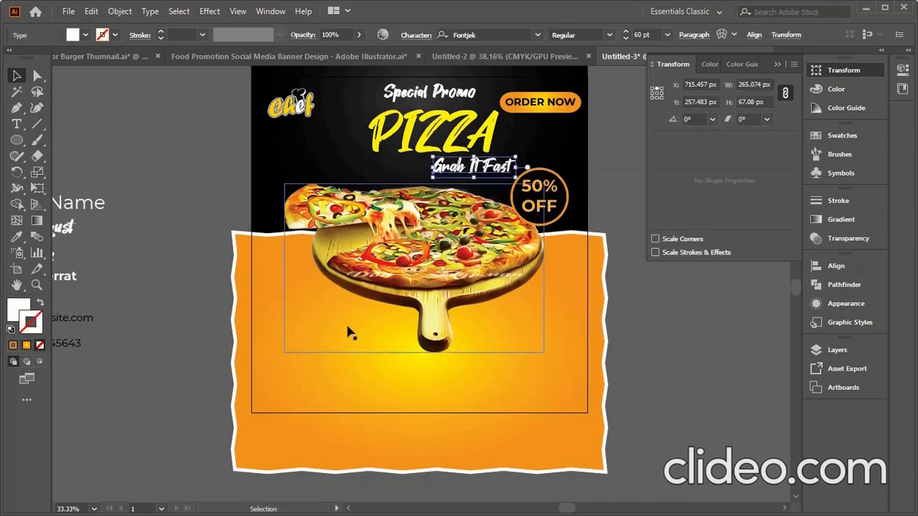
scroll(348, 327, "down", 2)
scroll(370, 248, "up", 1)
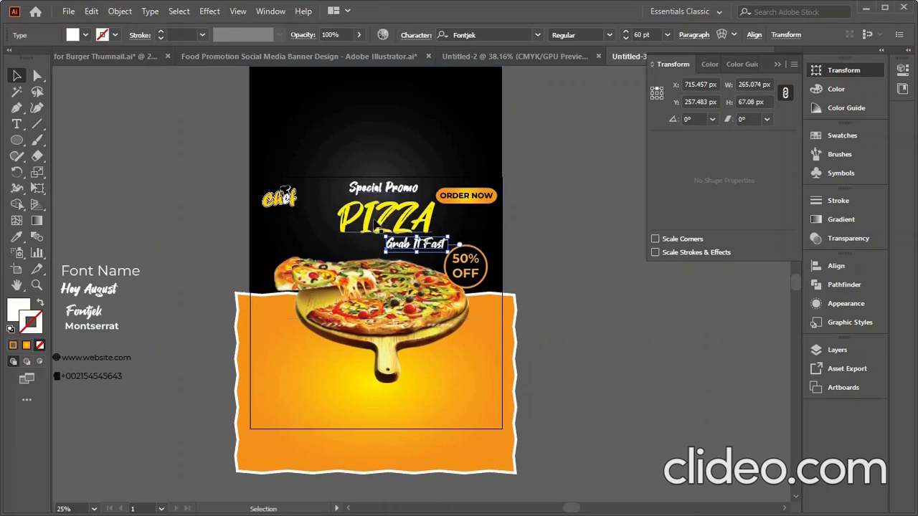
left_click(375, 218)
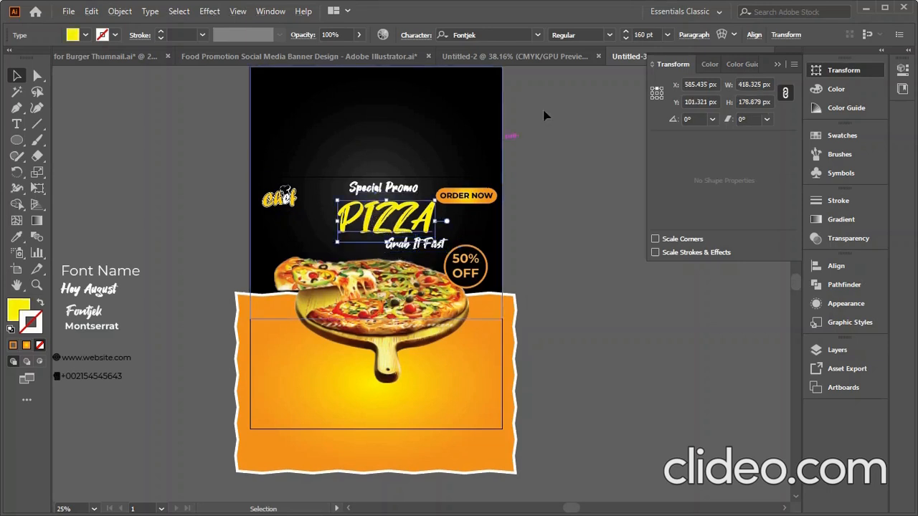
left_click(383, 194)
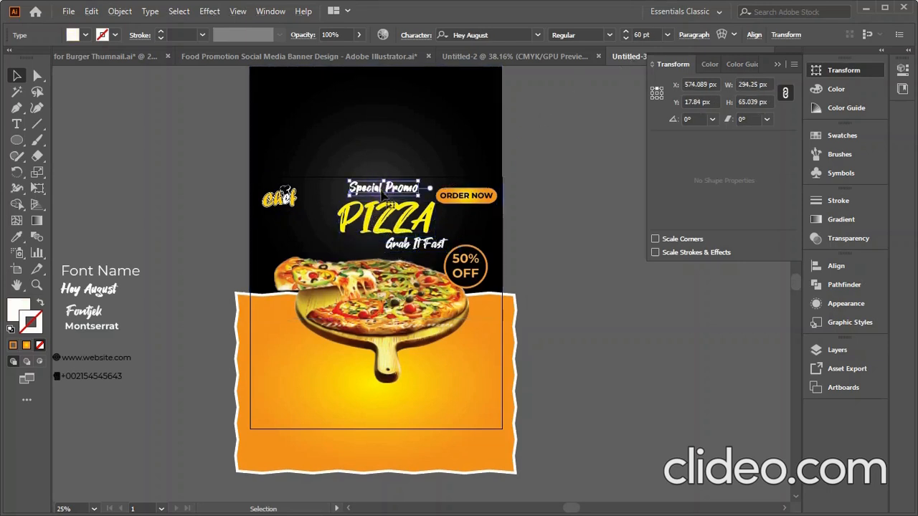
left_click_drag(409, 245, 409, 253)
left_click_drag(387, 222, 387, 232)
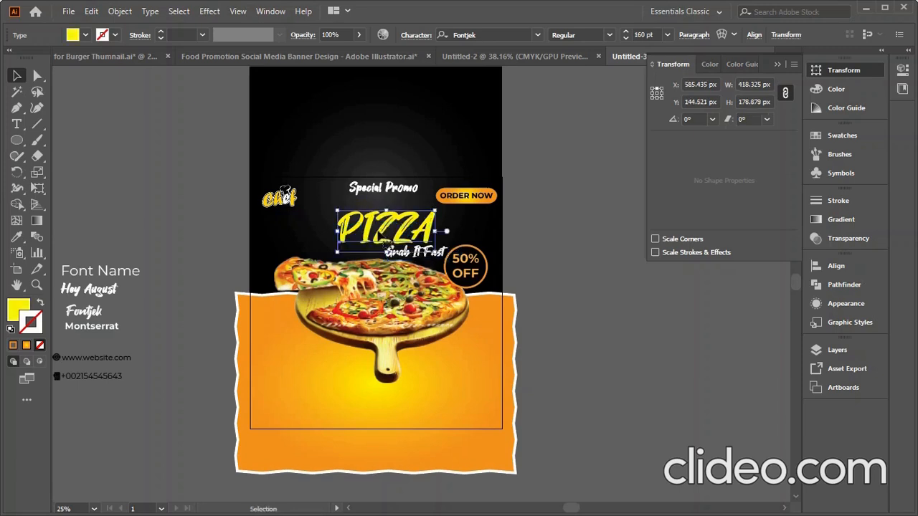
left_click_drag(381, 189, 388, 206)
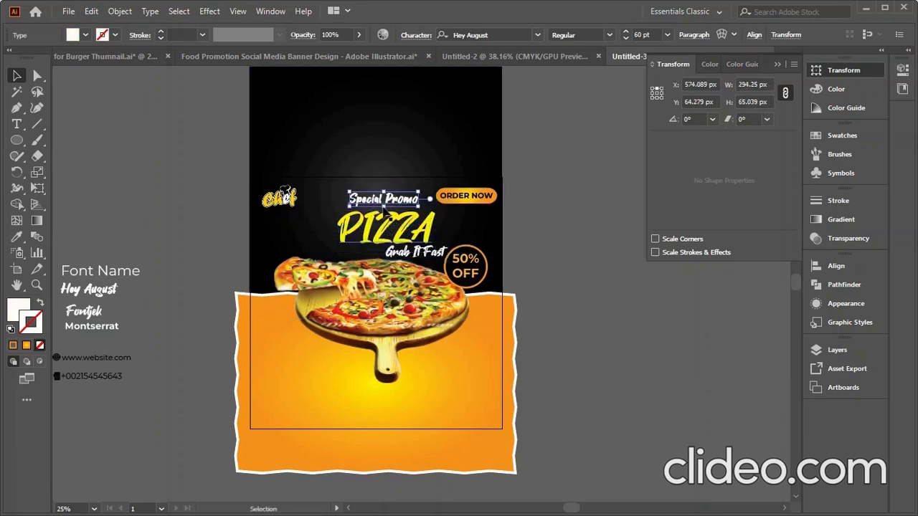
Step: Center the "Special Promo" text horizontally on the artboard
left_click(755, 36)
left_click(746, 151)
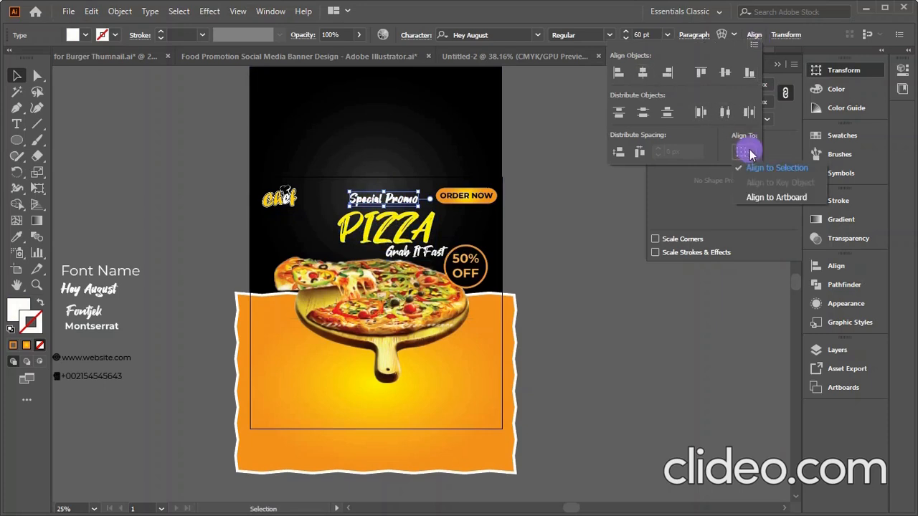
left_click(764, 198)
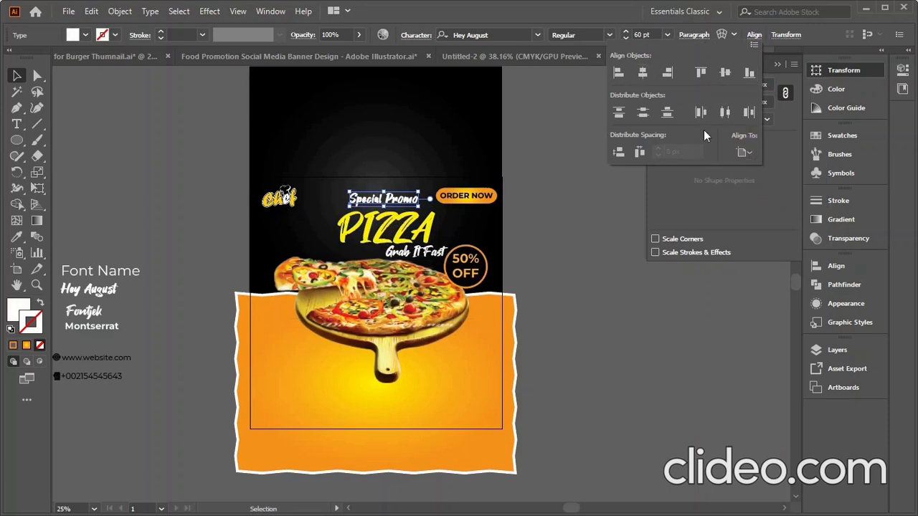
left_click(643, 72)
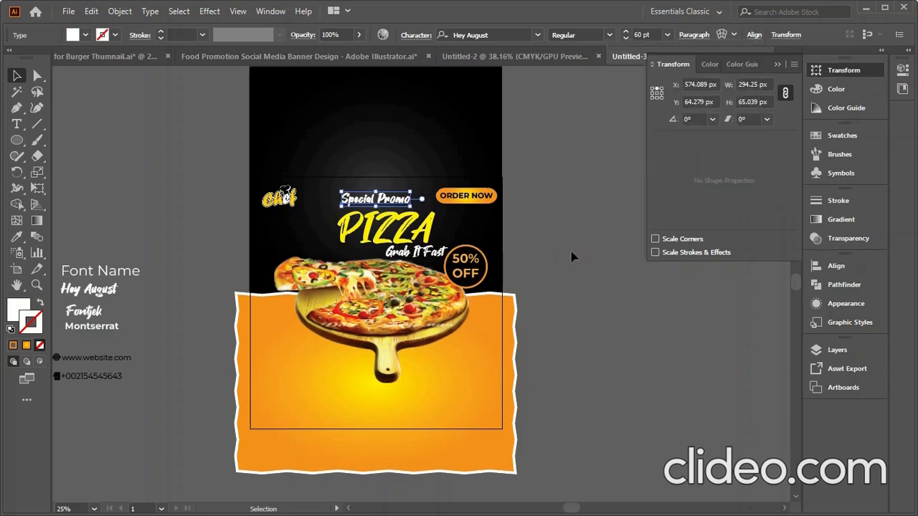
Step: Center the "PIZZA" text horizontally on the artboard
left_click(372, 228)
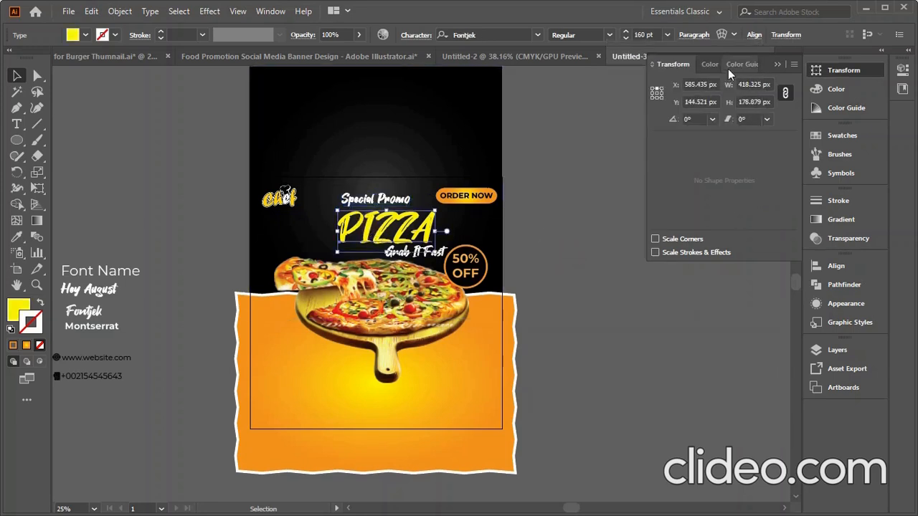
left_click(752, 39)
left_click(642, 72)
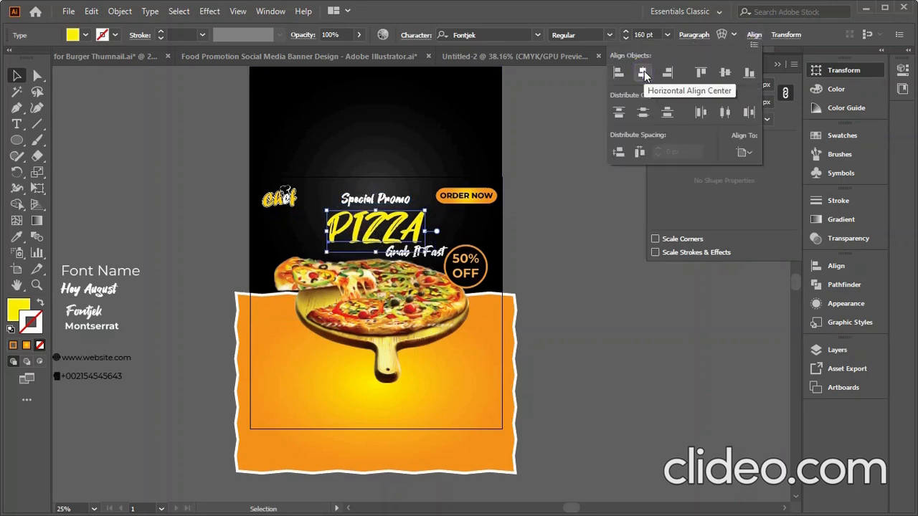
left_click(596, 254)
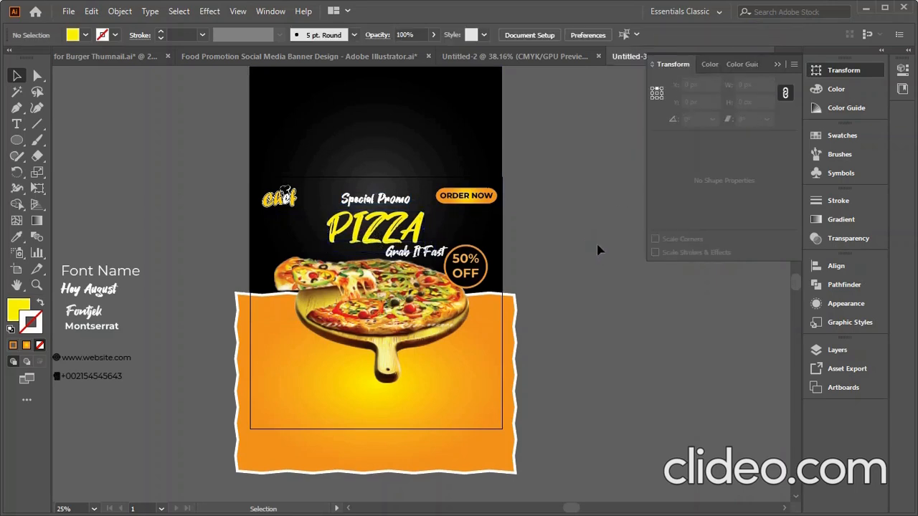
Step: Align the top edges of the Chef logo and the "ORDER NOW" button relative to the selection
left_click(280, 197)
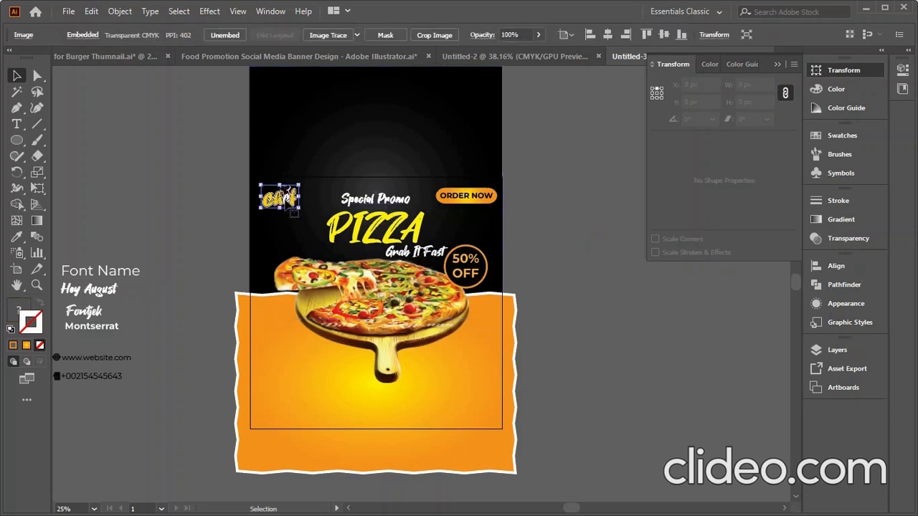
left_click(485, 201, "shift")
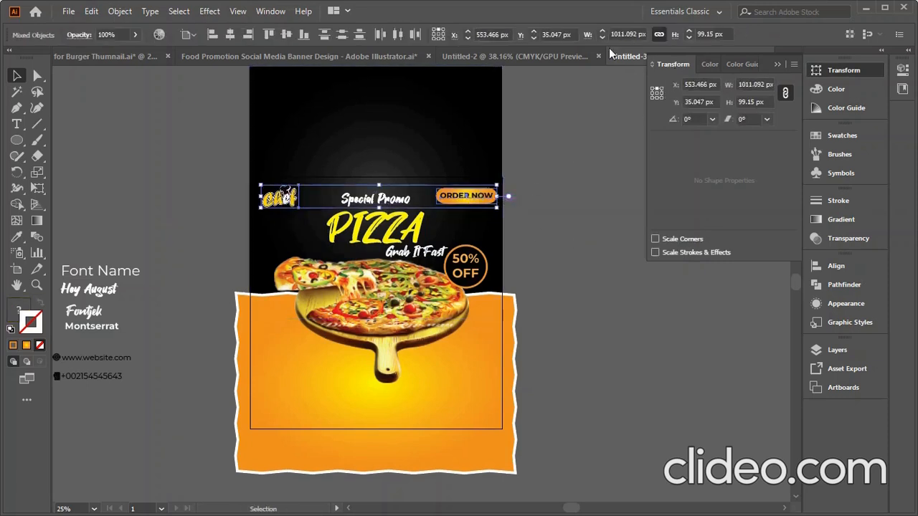
left_click(190, 34)
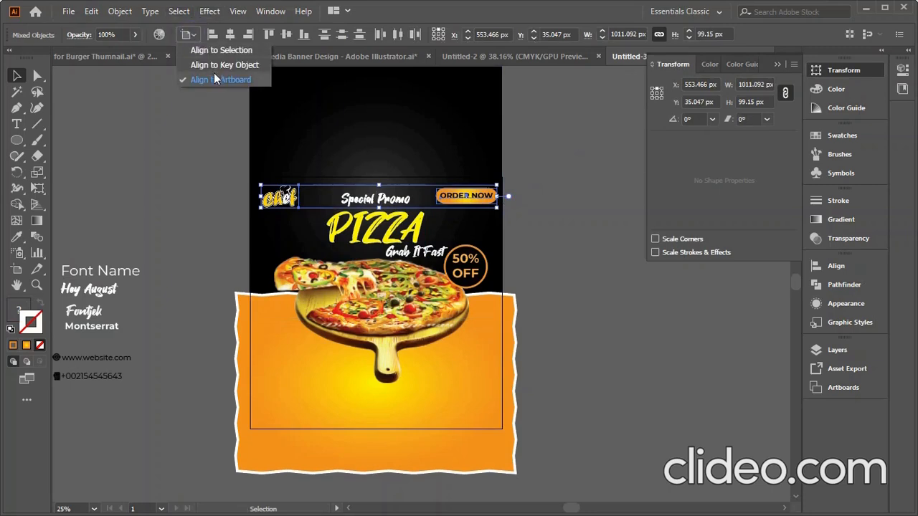
left_click(215, 51)
left_click(267, 37)
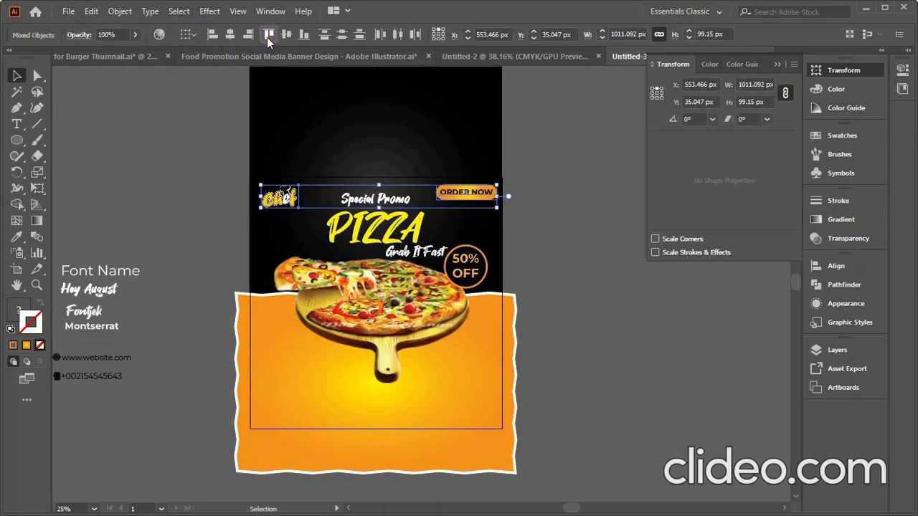
left_click(554, 272)
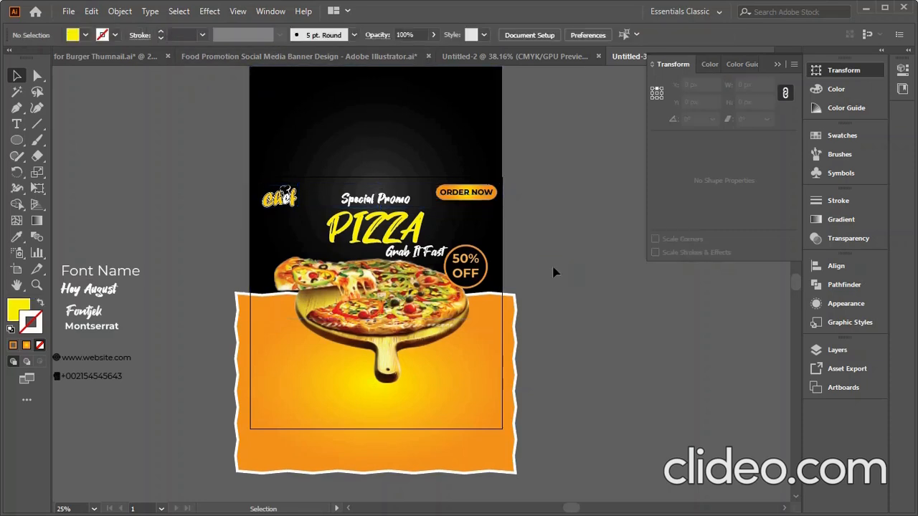
Step: Move the "ORDER NOW" button slightly inward from the artboard's right edge and top-align it with the Chef logo again
scroll(495, 215, "up", 3)
scroll(600, 201, "down", 2)
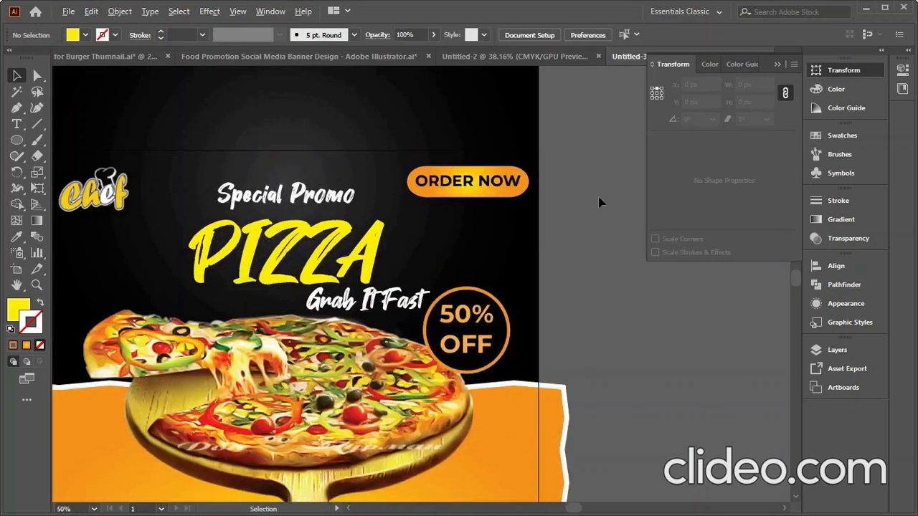
left_click_drag(510, 192, 512, 197)
left_click(262, 192, "shift")
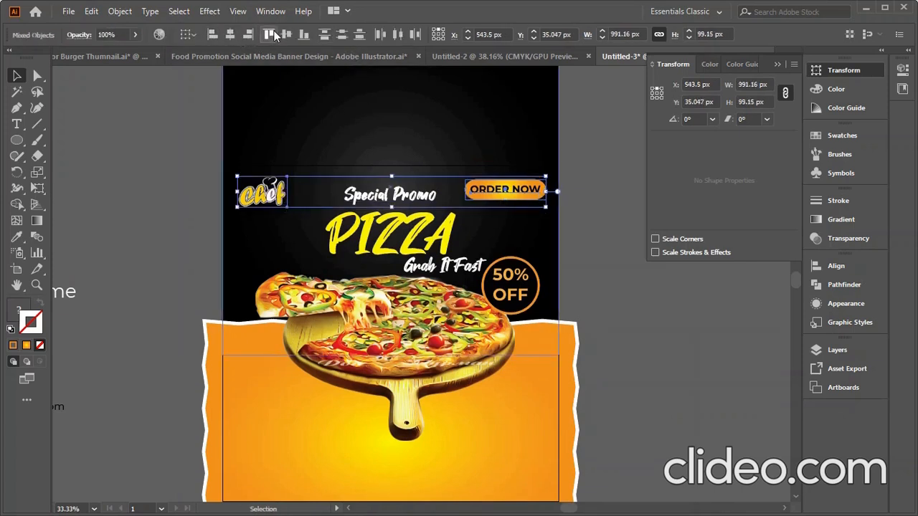
left_click(269, 34)
left_click(613, 301)
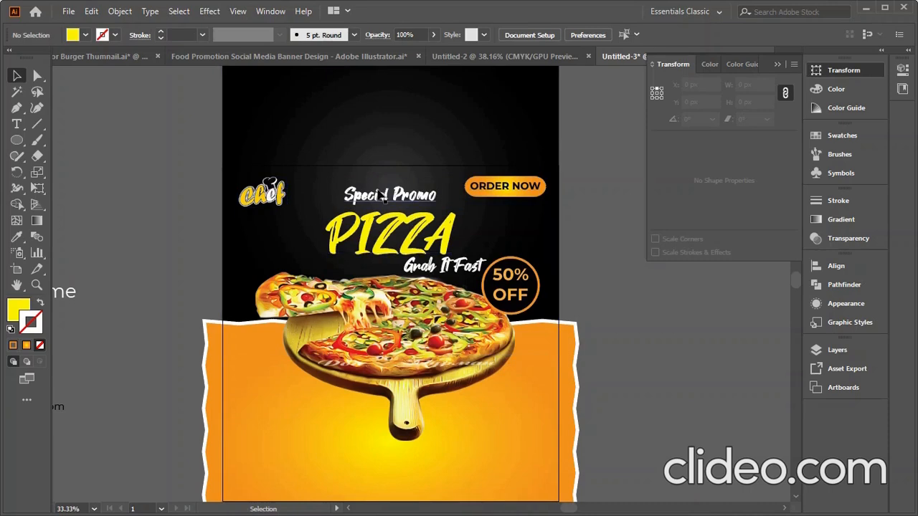
Step: Move "Special Promo" down closer to "PIZZA" and tilt "Grab It Fast" slightly counterclockwise, shifting it a little left beneath the headline
left_click_drag(388, 195, 383, 200)
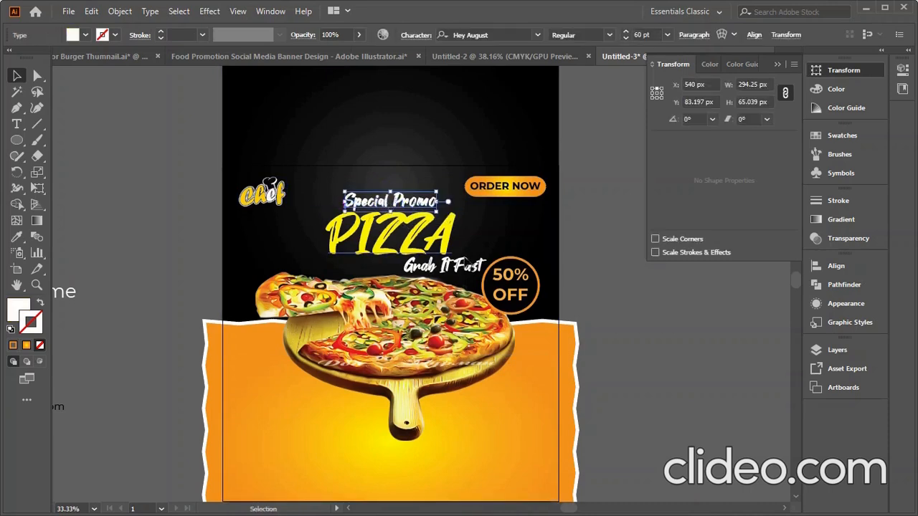
left_click(584, 277)
left_click_drag(457, 272, 477, 246)
left_click(589, 263)
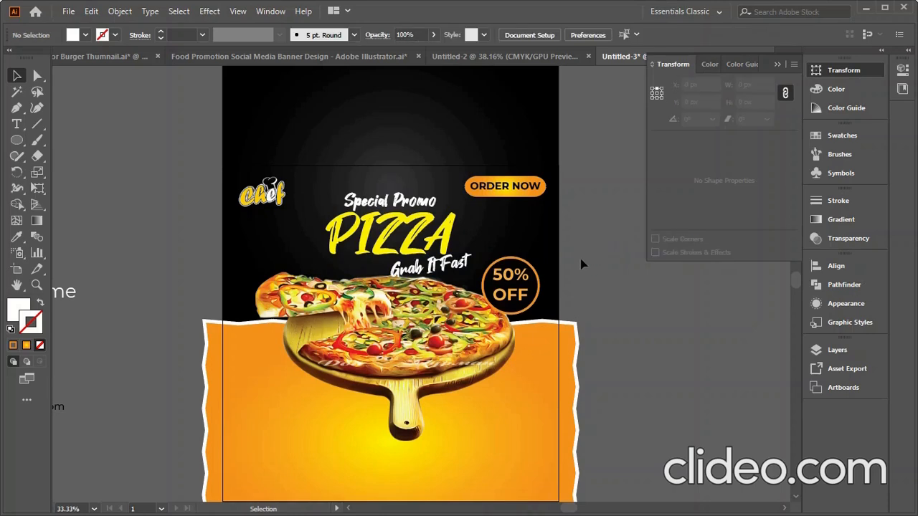
Step: Convert the "PIZZA" text to outlines
left_click(421, 243)
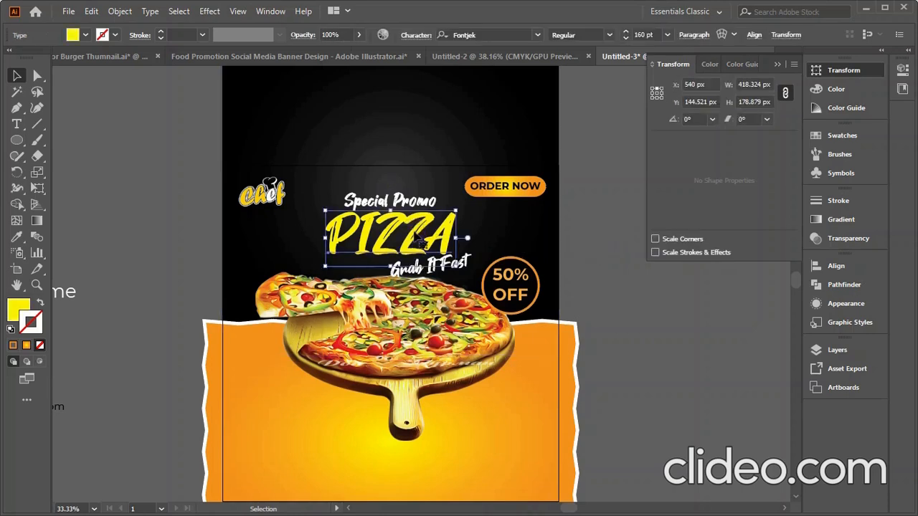
right_click(420, 243)
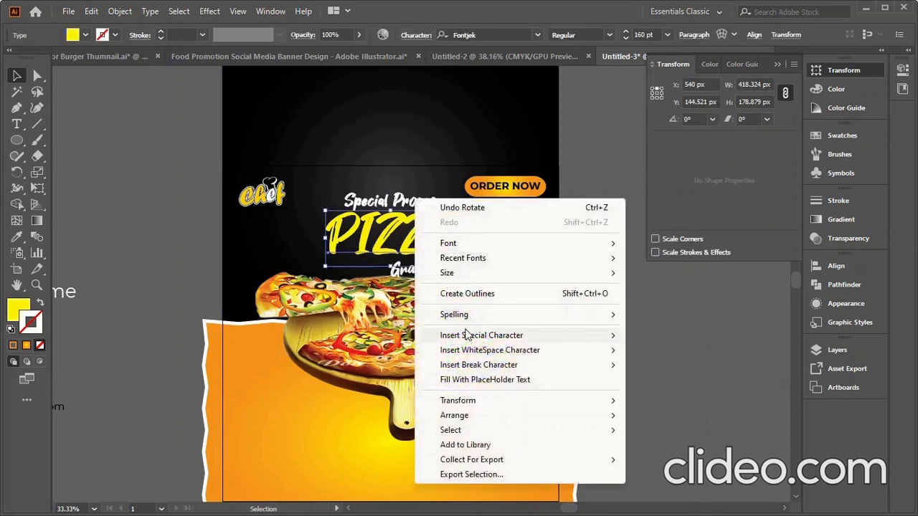
left_click(467, 294)
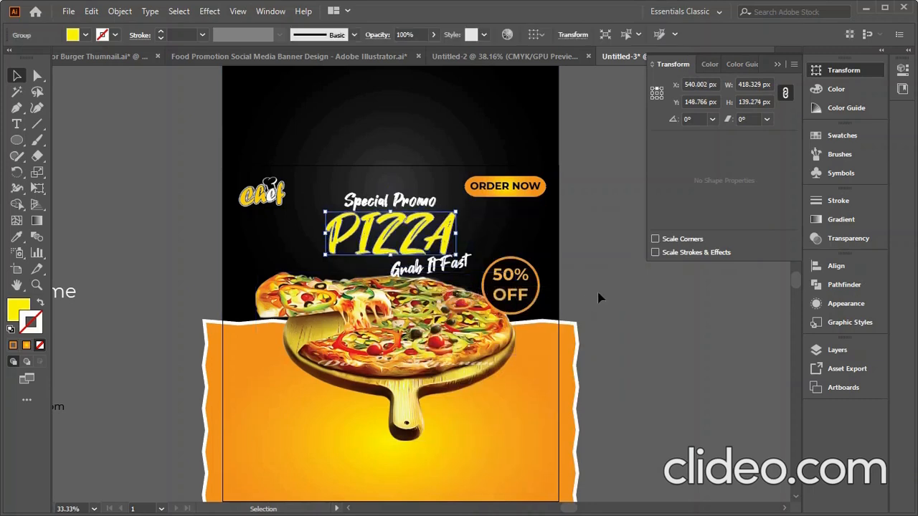
Step: Try to copy the ragged orange panel's appearance onto the outlined "PIZZA" text with the Eyedropper, and undo it
left_click(17, 237)
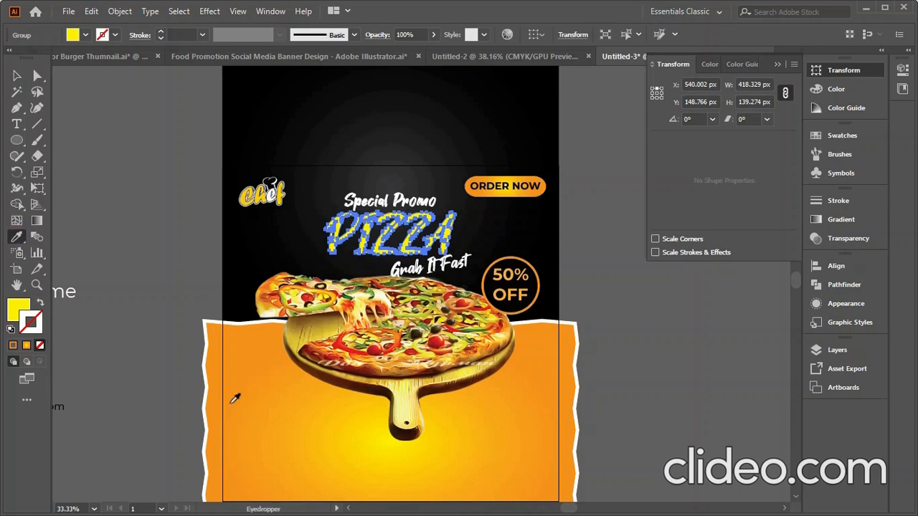
left_click(280, 452)
left_click(16, 76)
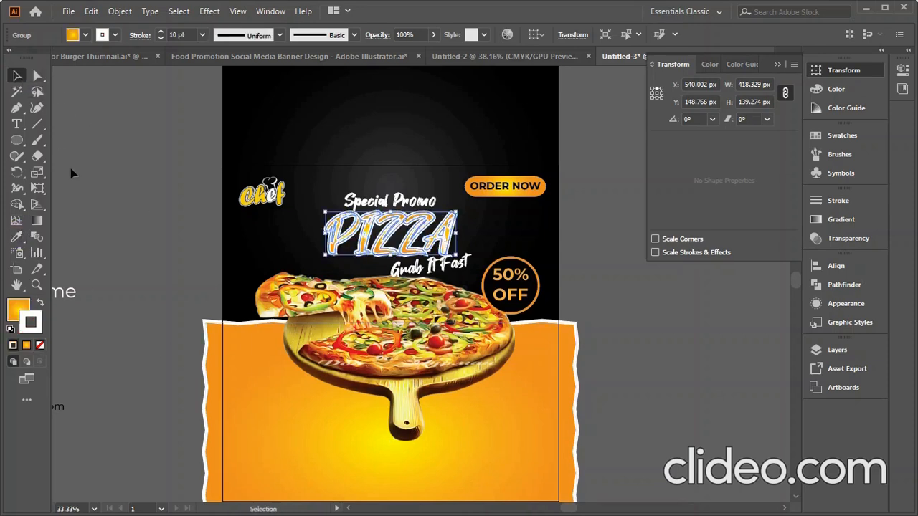
left_click(157, 316)
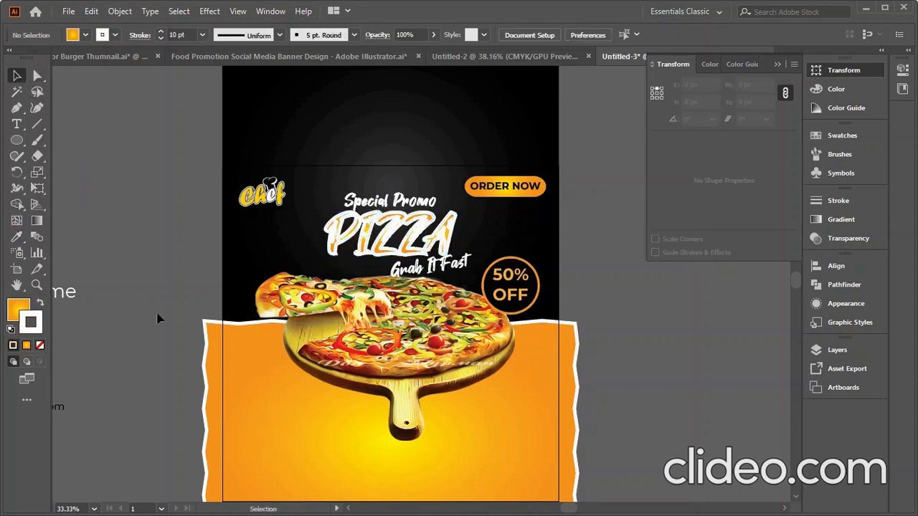
left_click(39, 345)
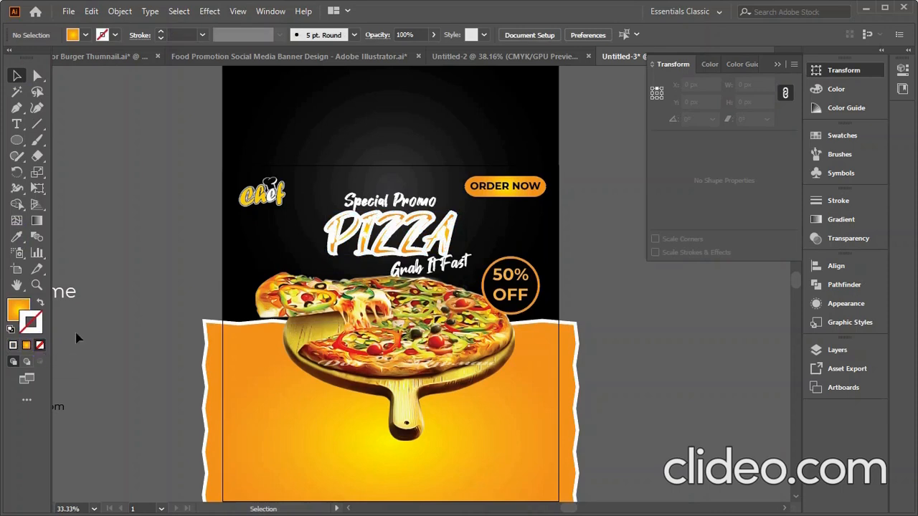
key("ctrl+z")
key("ctrl+z")
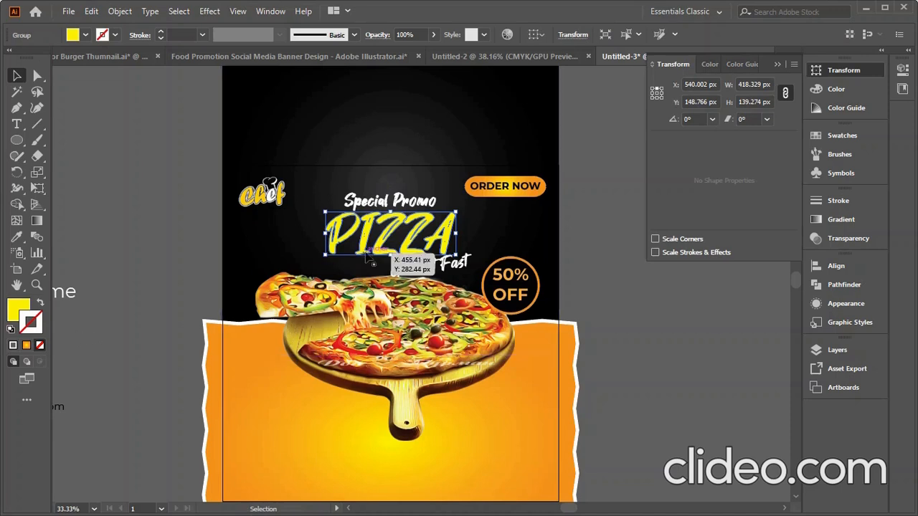
left_click(94, 311)
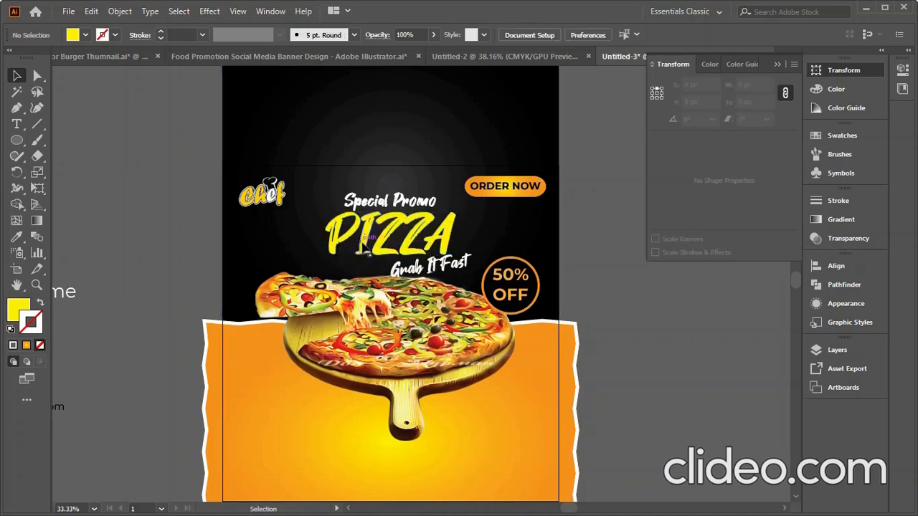
Step: Apply the "ORDER NOW" button's orange-yellow gradient to the outlined "PIZZA" text with the Eyedropper
left_click(343, 251)
left_click(10, 314)
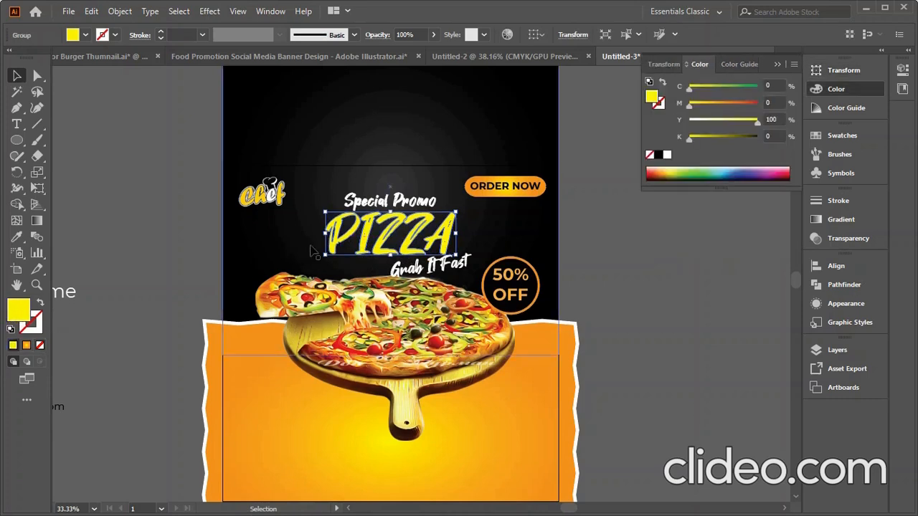
right_click(370, 236)
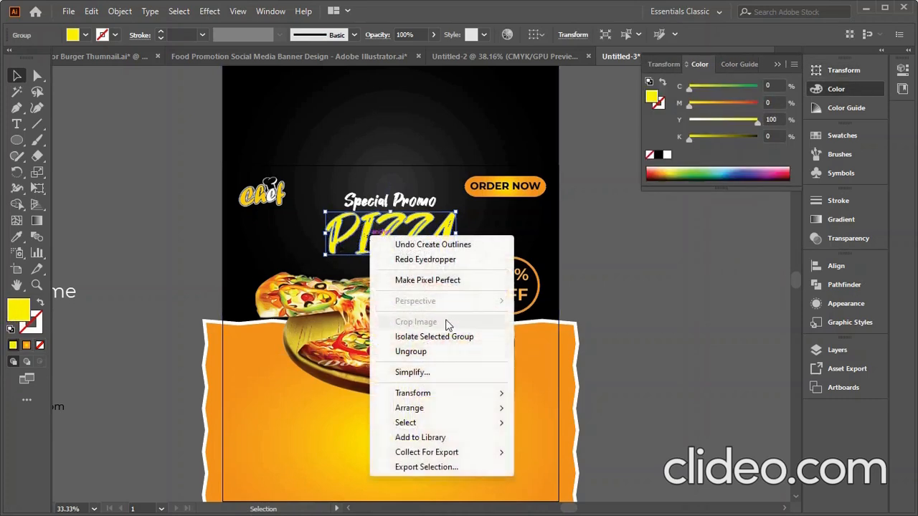
left_click(560, 279)
left_click(393, 234)
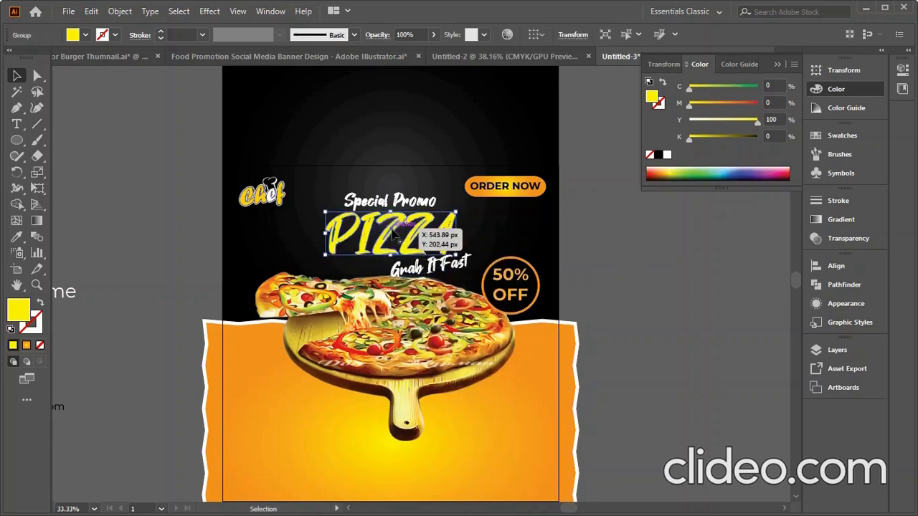
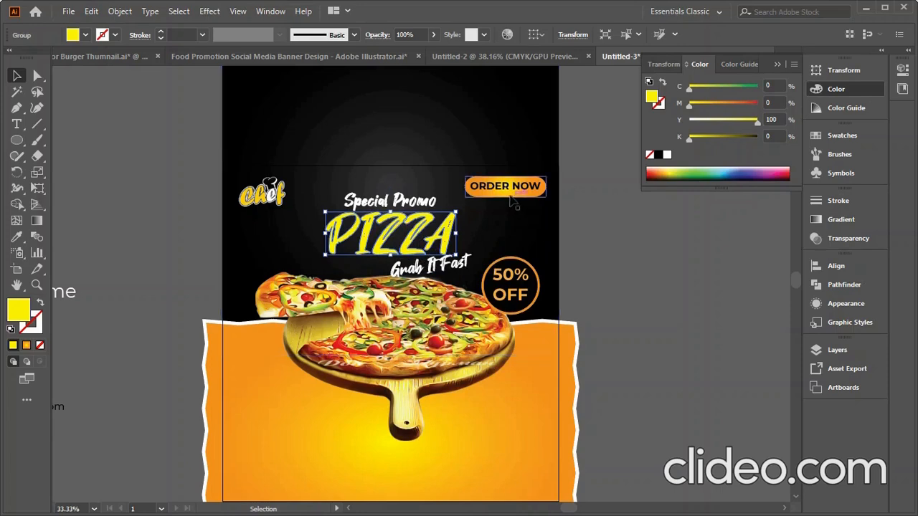
left_click(17, 237)
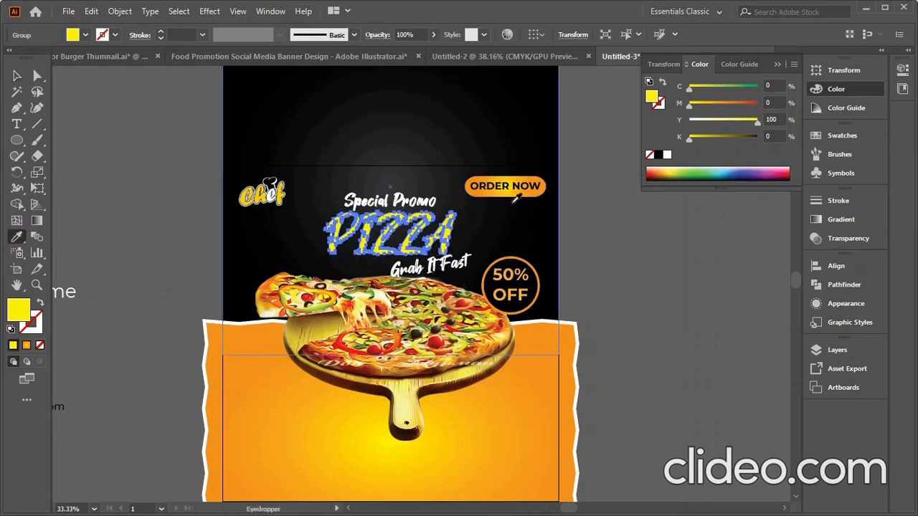
left_click(518, 193)
left_click(18, 76)
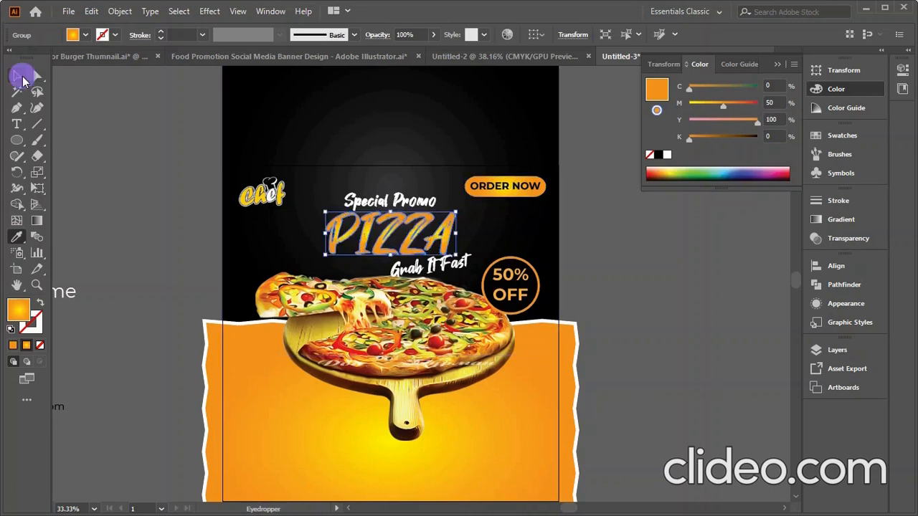
left_click(122, 204)
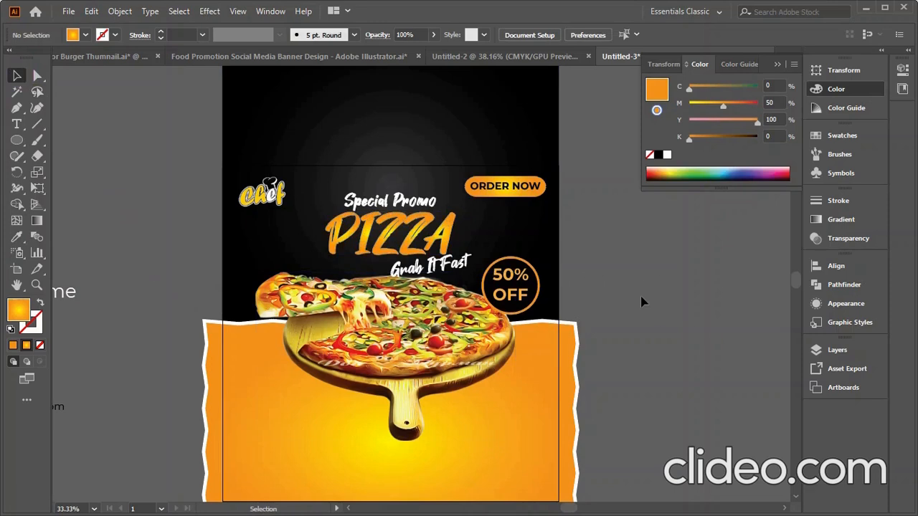
Step: Place the website line near the artboard's lower-left corner and the phone number line near its lower-right corner, on the orange panel
scroll(597, 251, "down", 2)
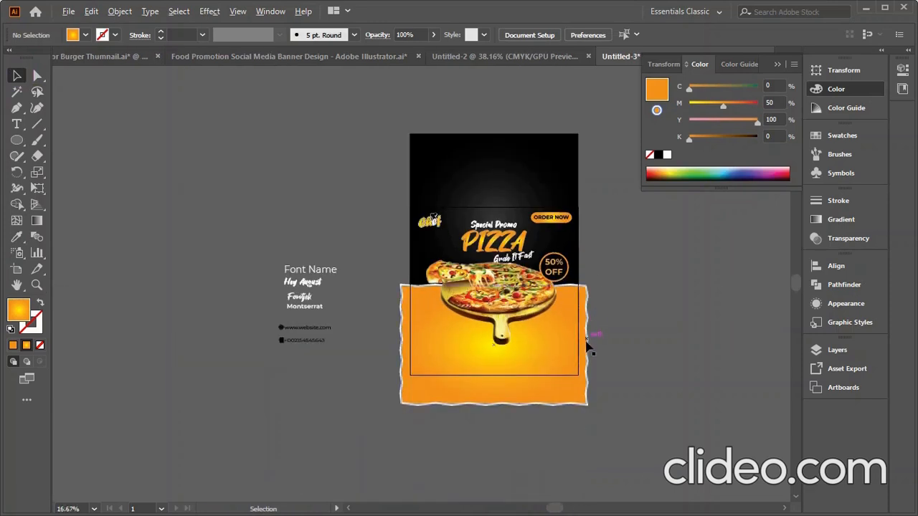
scroll(603, 357, "up", 2)
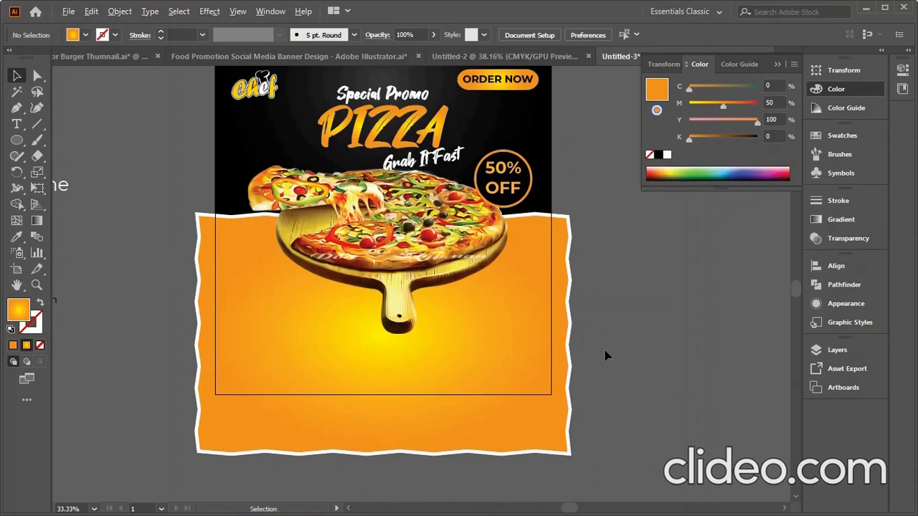
scroll(605, 355, "down", 2)
scroll(504, 356, "up", 1)
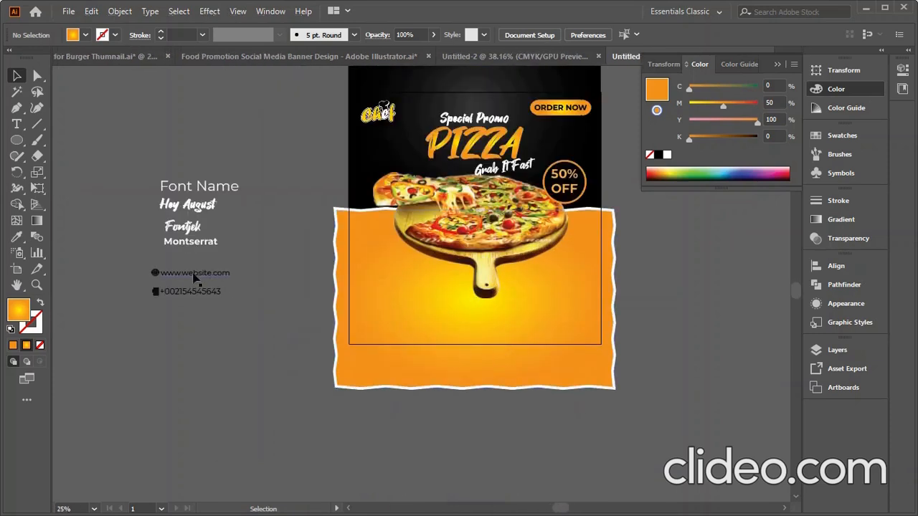
left_click_drag(183, 278, 389, 330)
left_click_drag(209, 294, 565, 327)
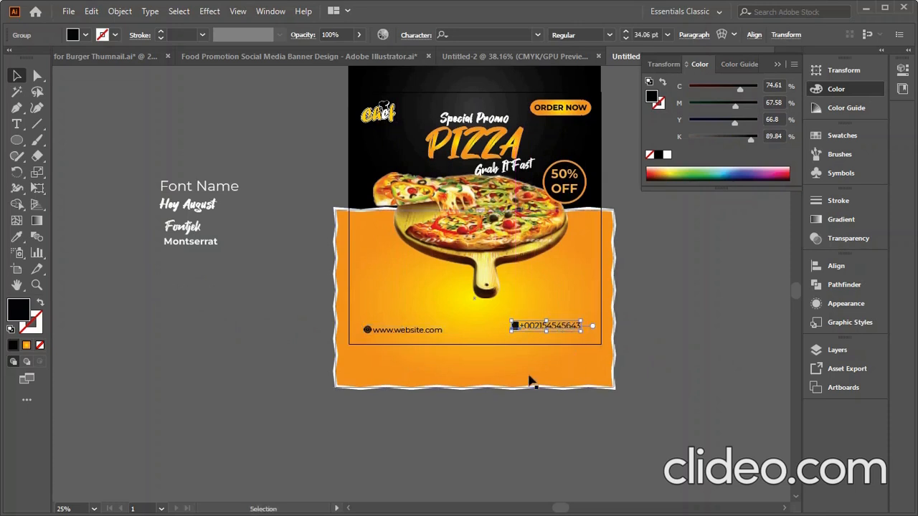
Step: Align the left edge of the website line with the left edge of the Chef logo
left_click(378, 113)
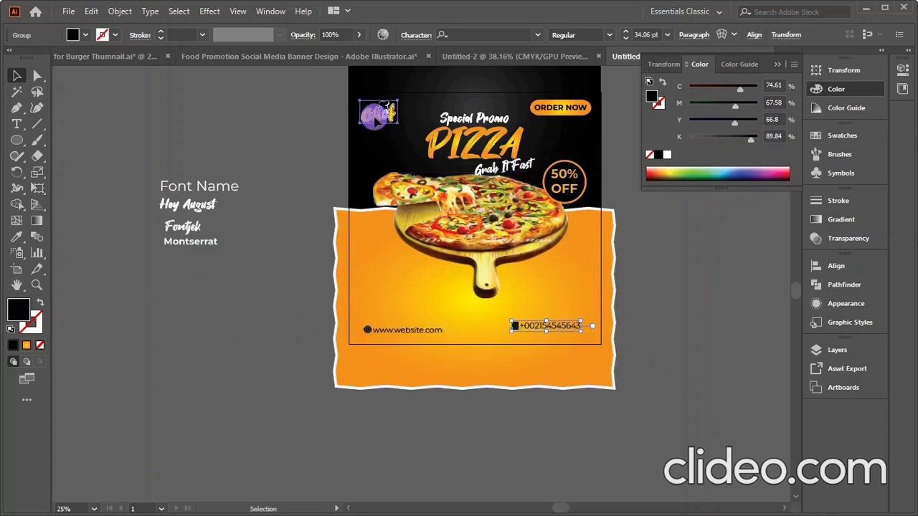
left_click(385, 337, "shift")
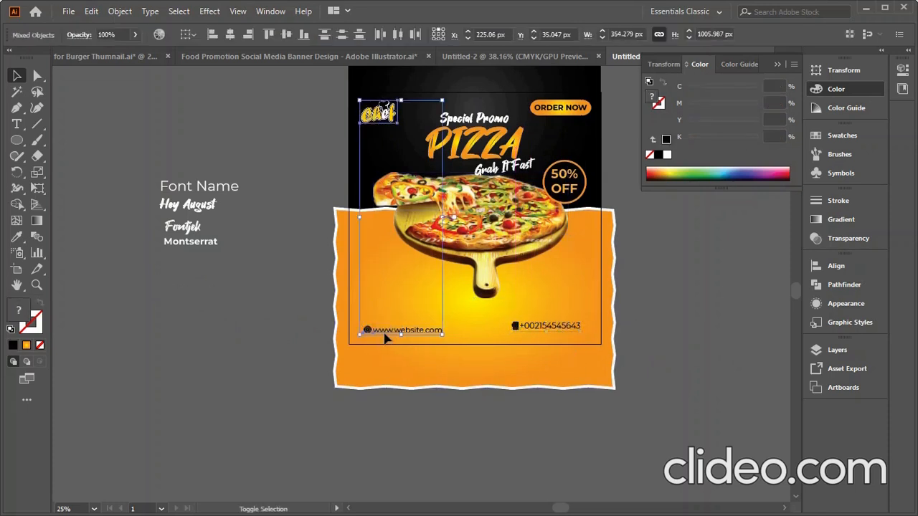
left_click(213, 35)
left_click(527, 395)
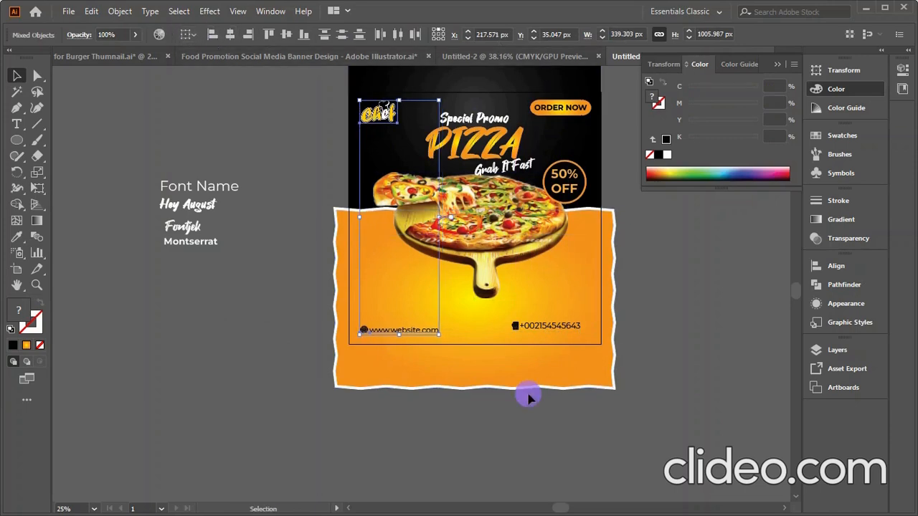
Step: Align the right edge of the phone number line with the right edge of the "ORDER NOW" button
left_click(554, 328)
left_click(573, 120, "shift")
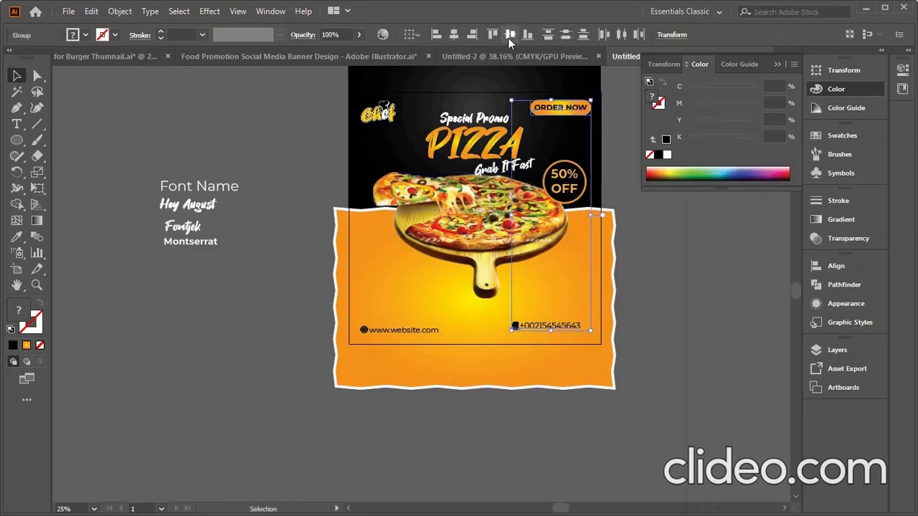
left_click(472, 34)
left_click(652, 315)
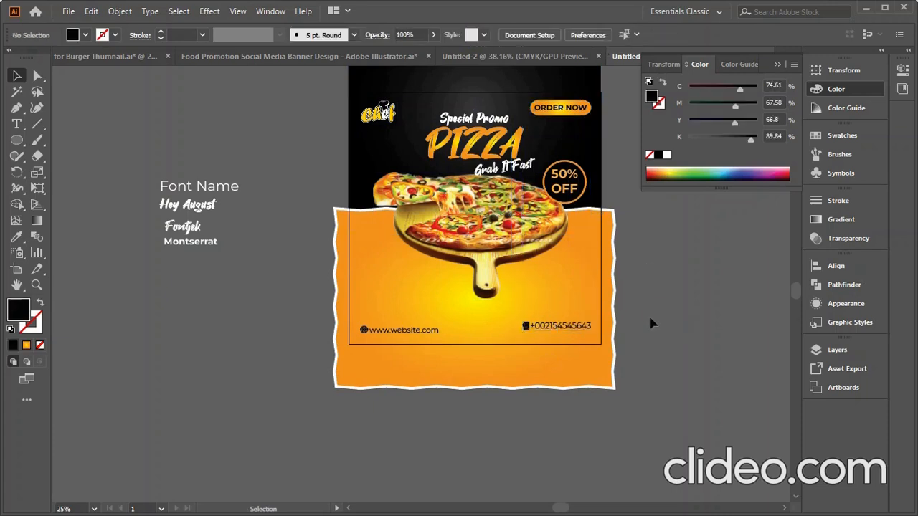
Step: Align the bottom edges of the website line and the phone number line
left_click(401, 332)
left_click(539, 327, "shift")
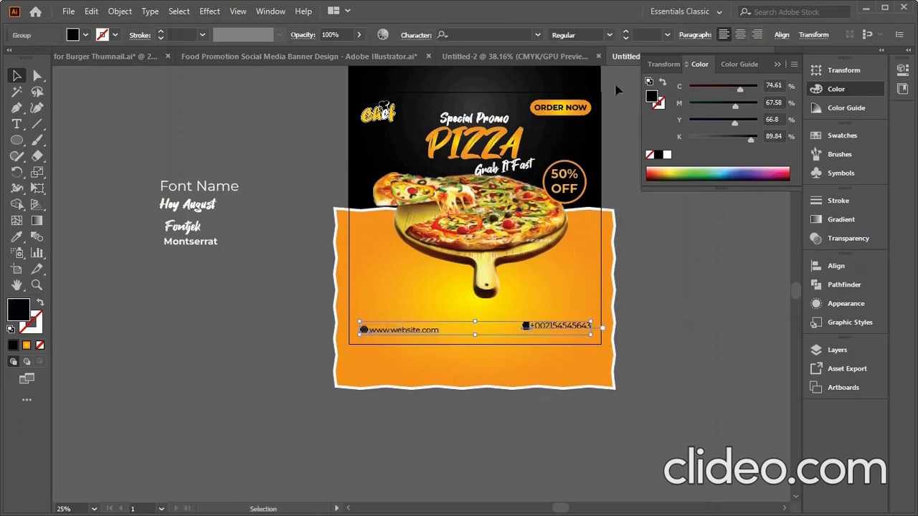
left_click(783, 37)
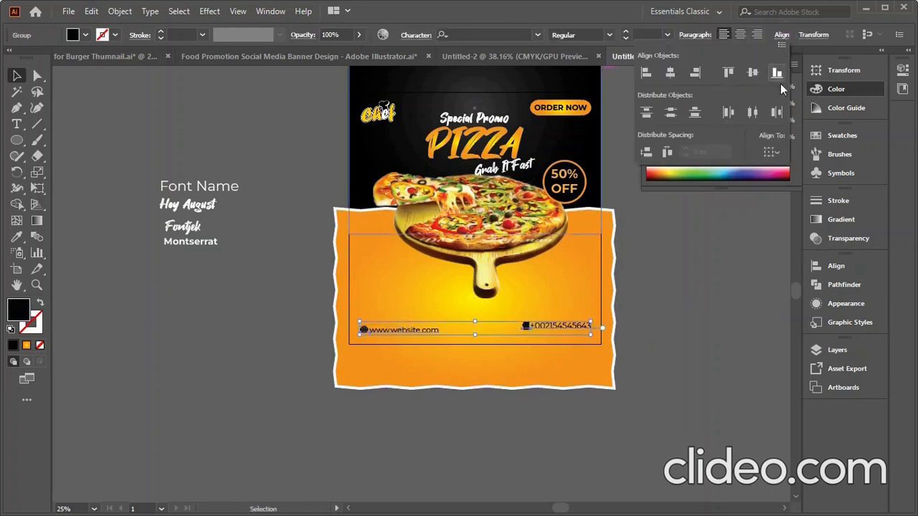
left_click(778, 73)
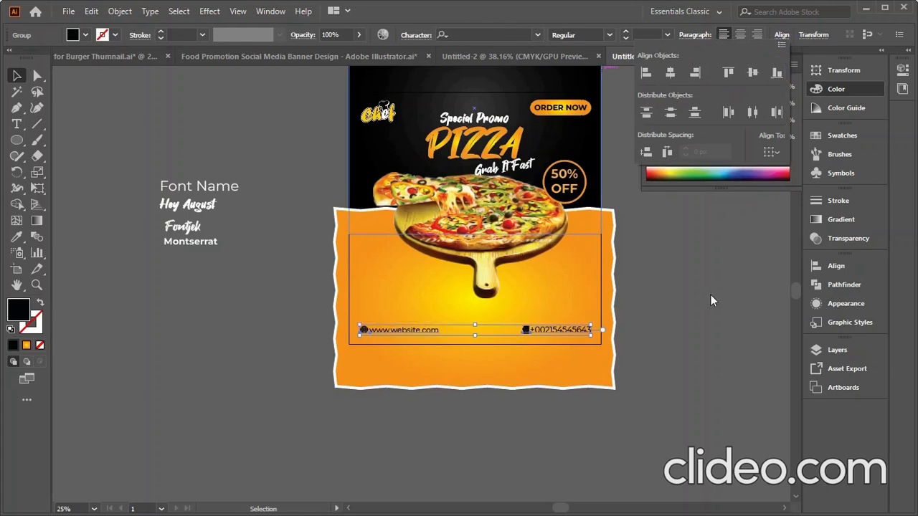
left_click(642, 344)
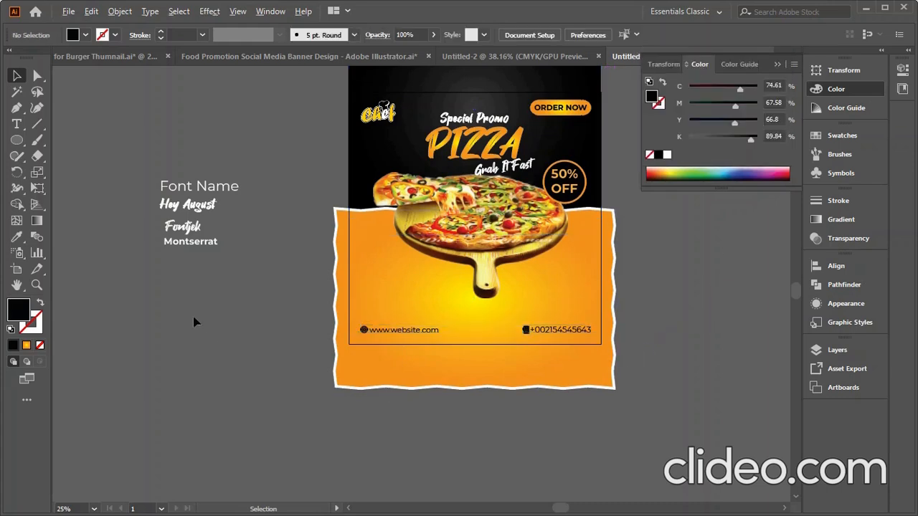
Step: Create a 1080 by 1080 px rectangle beside the artboard with the Rectangle tool
scroll(177, 310, "down", 2)
scroll(294, 300, "up", 2)
scroll(210, 363, "down", 1)
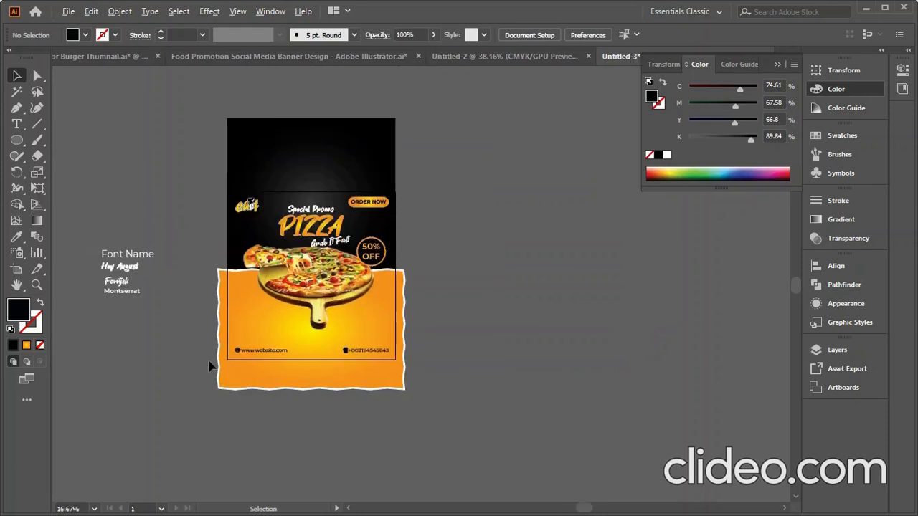
scroll(253, 248, "up", 1)
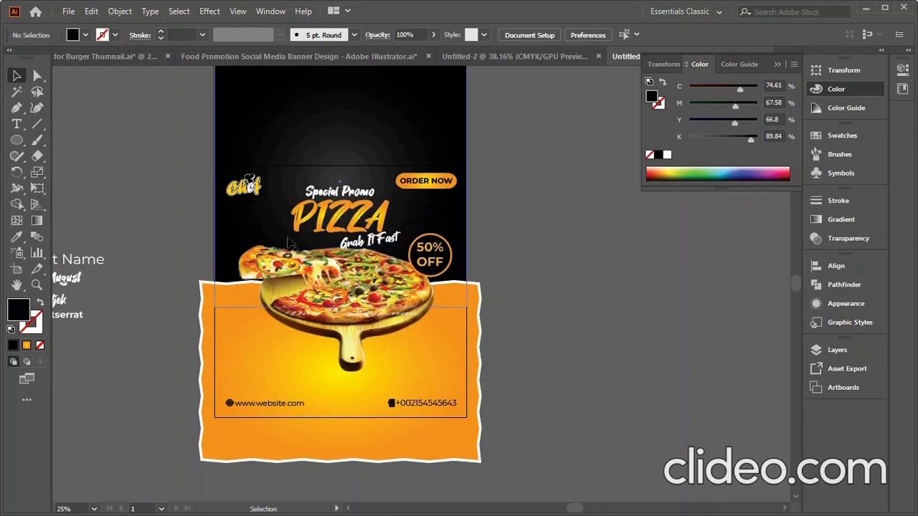
left_click(17, 139)
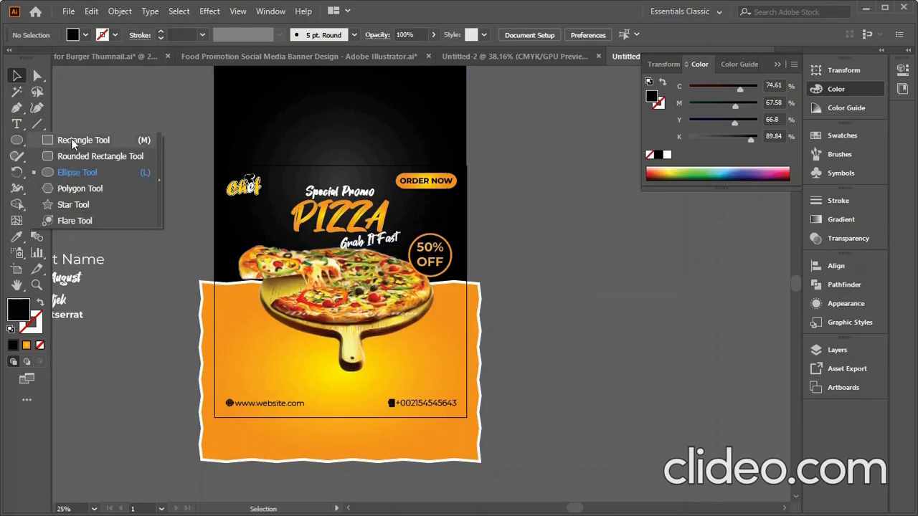
left_click(71, 140)
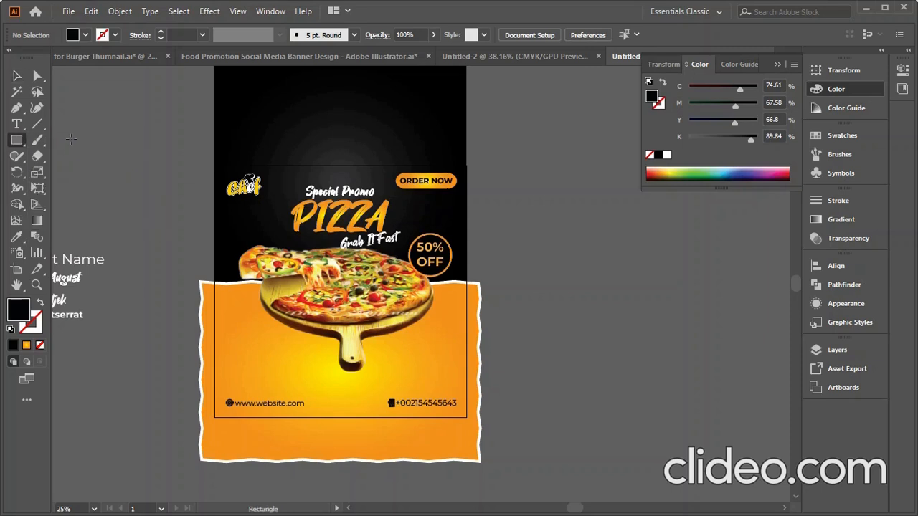
left_click(551, 332)
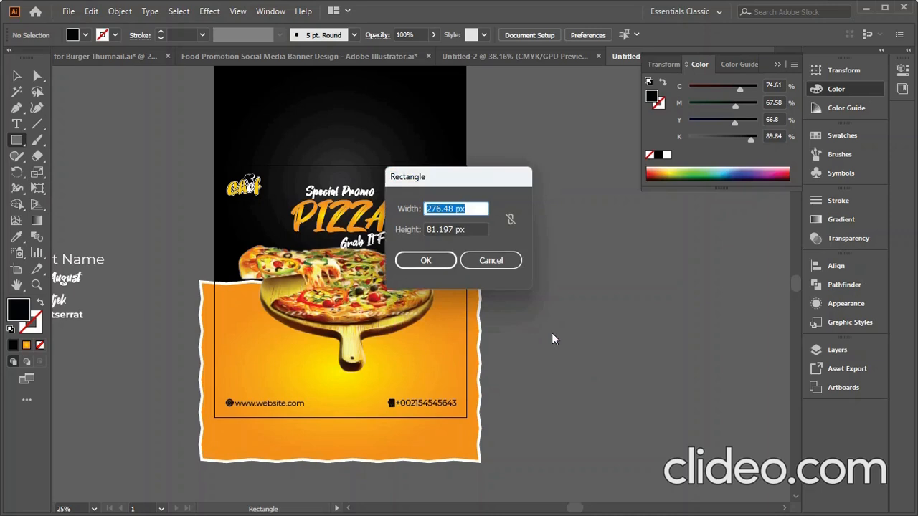
type("1080")
key("Tab")
type("108")
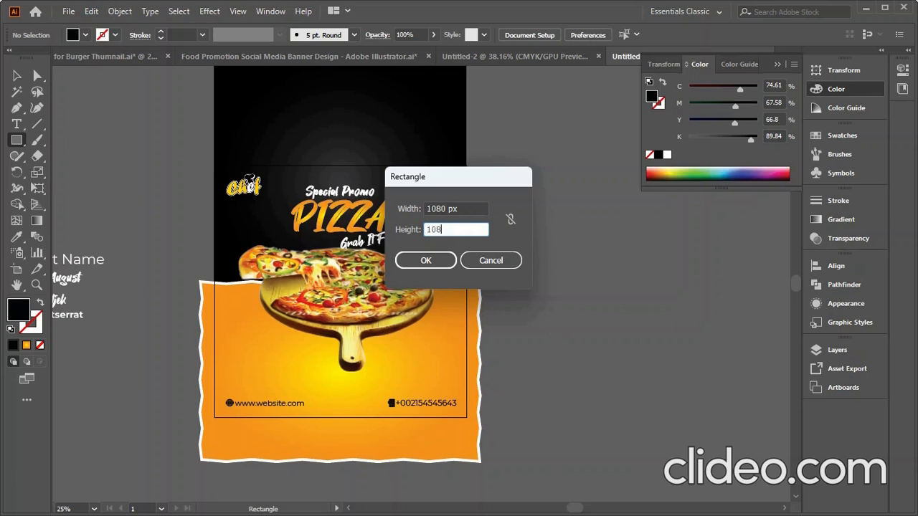
key("Return")
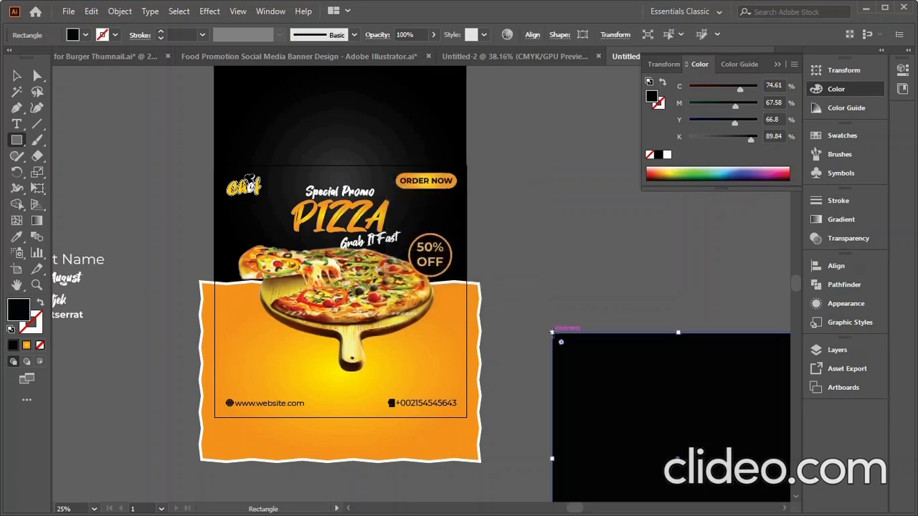
Step: Fill the new square with white (FFFFFF)
double_click(18, 307)
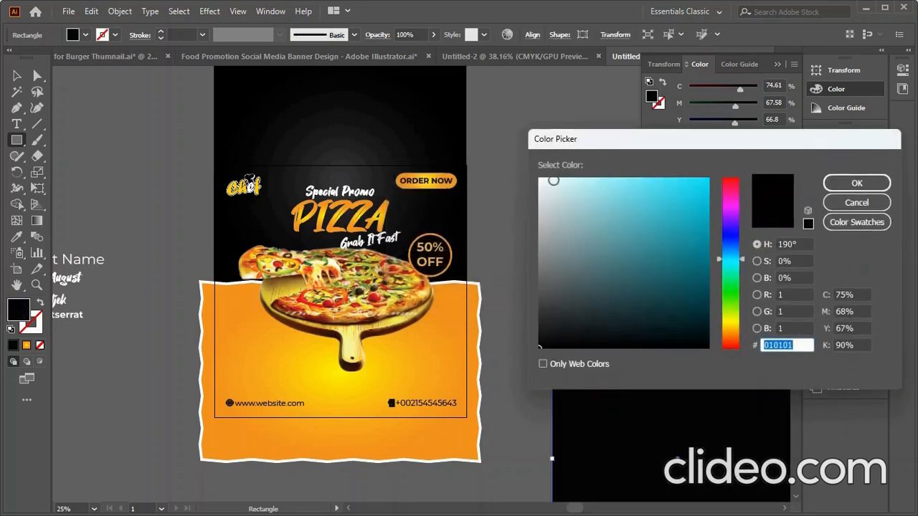
left_click(542, 182)
left_click(809, 224)
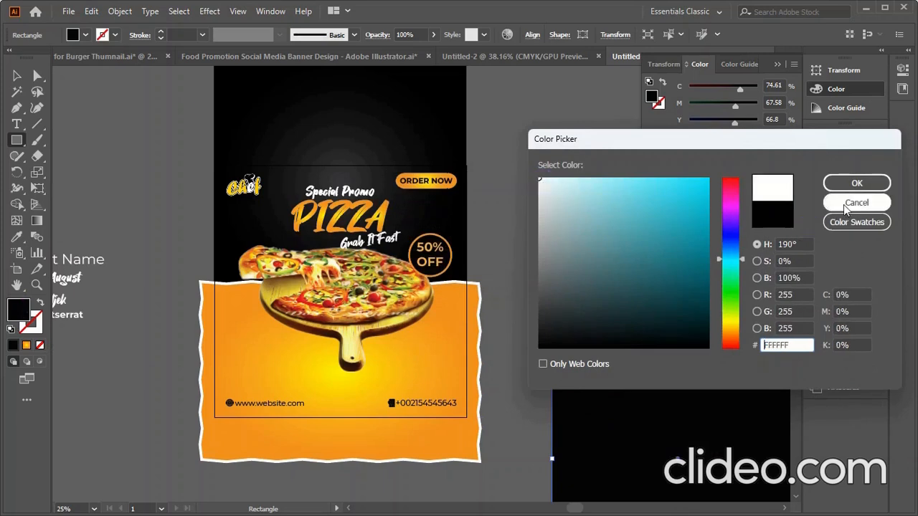
left_click(856, 184)
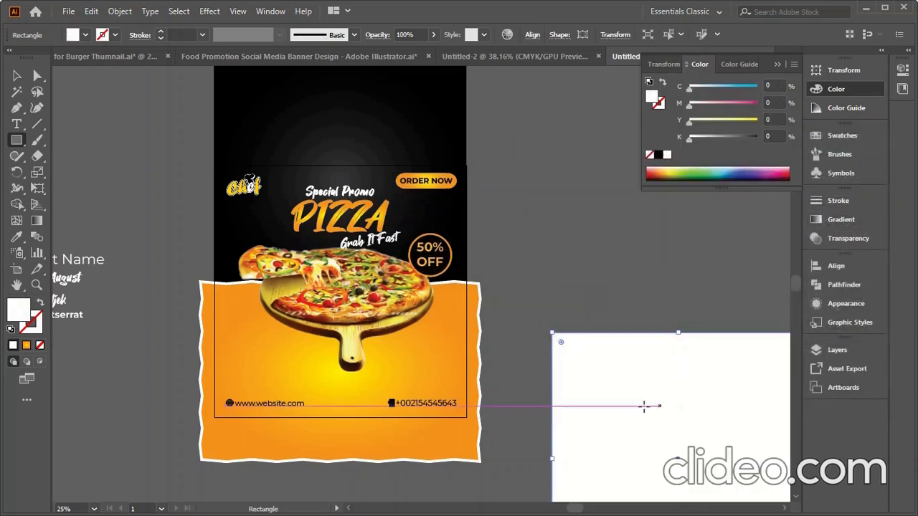
Step: Set alignment to the artboard and center the white square on it horizontally and vertically
left_click(532, 35)
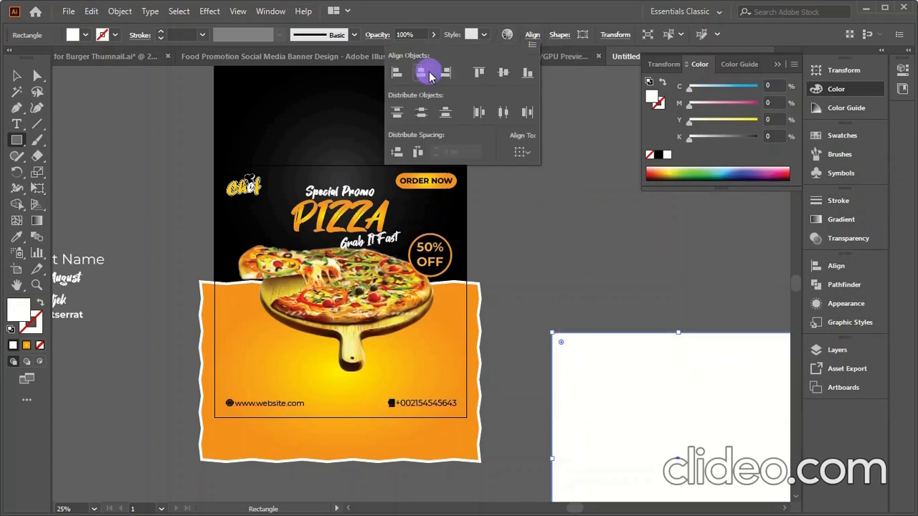
left_click(505, 74)
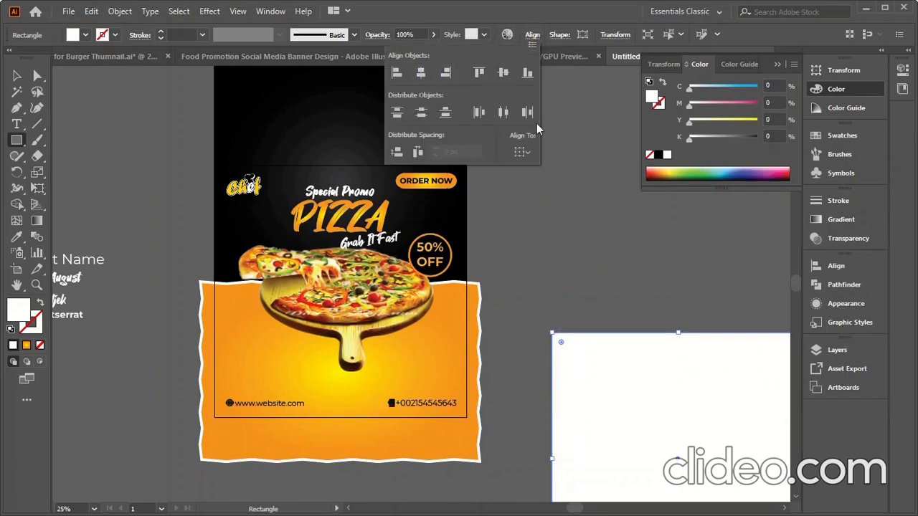
left_click(522, 152)
left_click(552, 196)
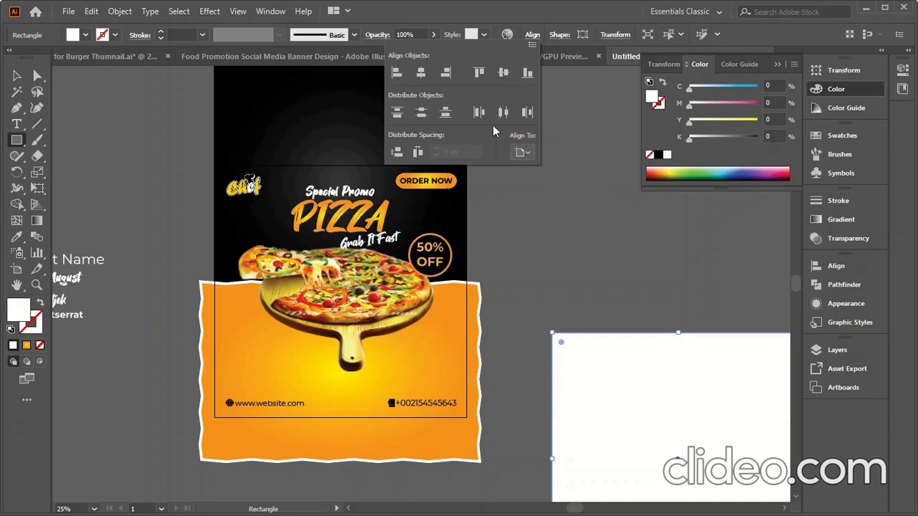
left_click(421, 73)
left_click(504, 72)
left_click(554, 247)
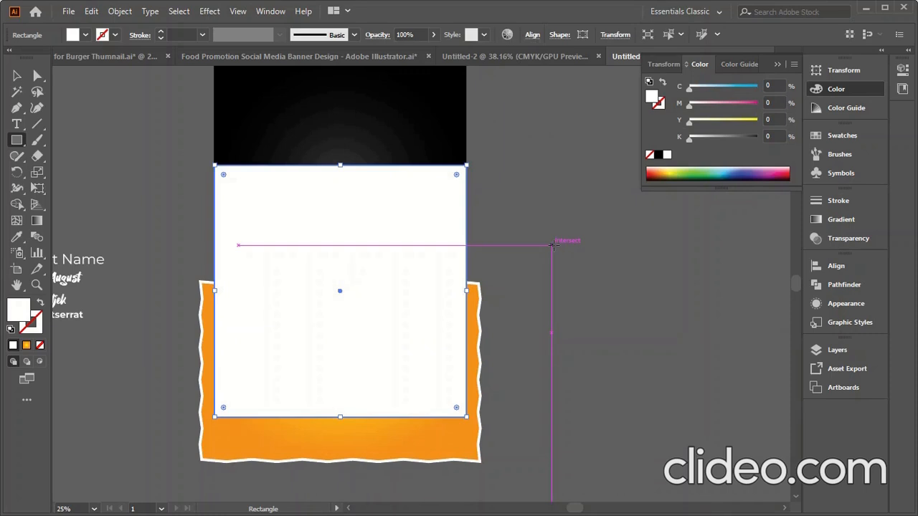
Step: Try to clip the selected design elements with the white square as a clipping mask, and undo it
left_click(20, 77)
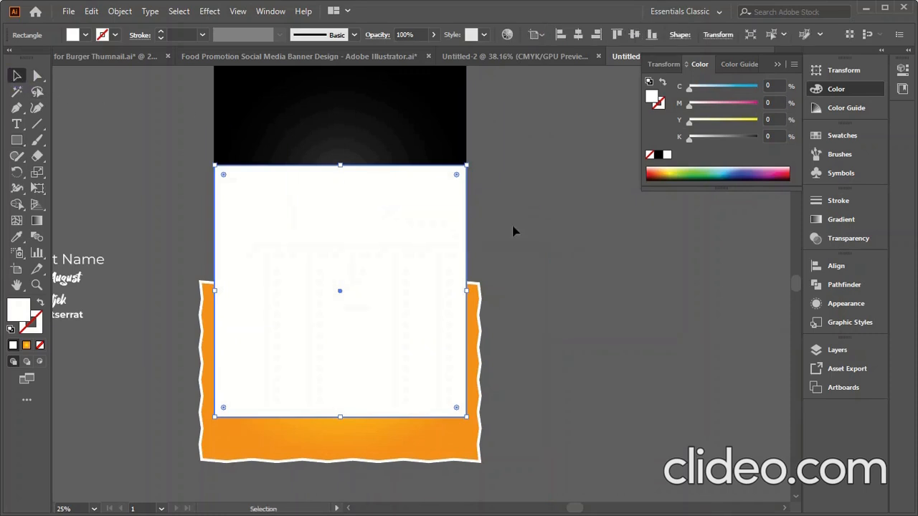
left_click(535, 231)
left_click_drag(538, 164, 182, 348)
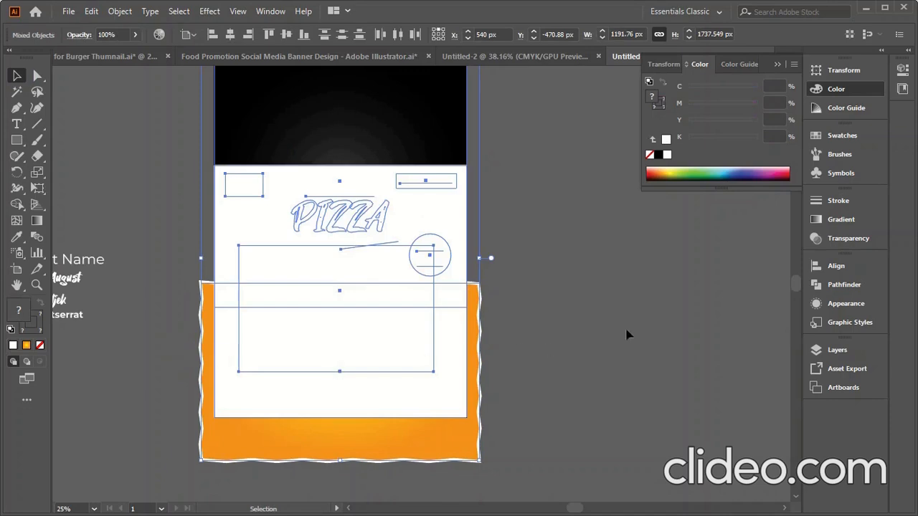
right_click(297, 214)
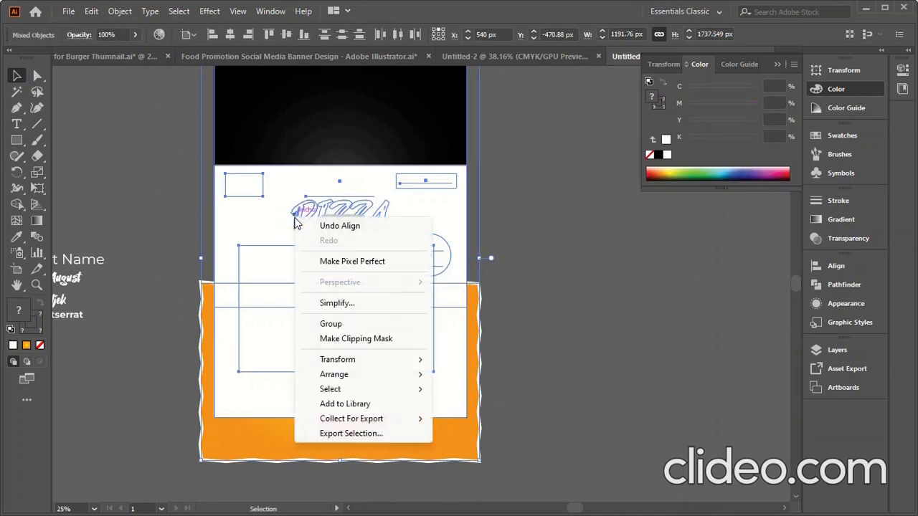
left_click(349, 341)
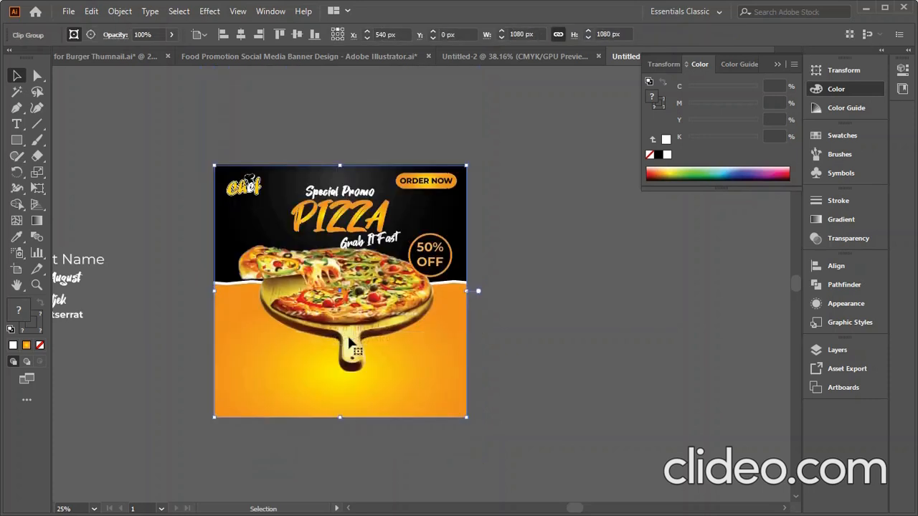
key("ctrl+z")
left_click(578, 291)
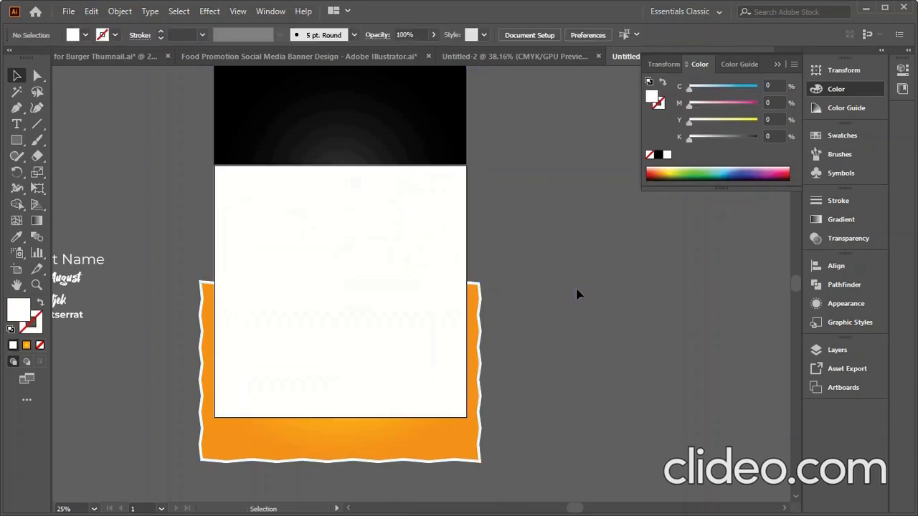
Step: Move the white square off the artboard to its right and bring the phone number and website lines to the front
left_click_drag(334, 222, 611, 261)
left_click(509, 372)
left_click(413, 406)
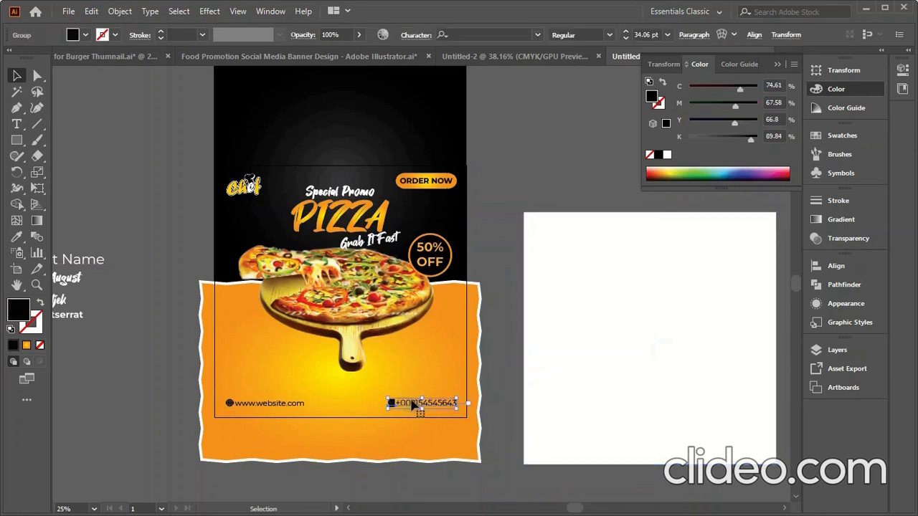
right_click(413, 405)
mouse_move(515, 336)
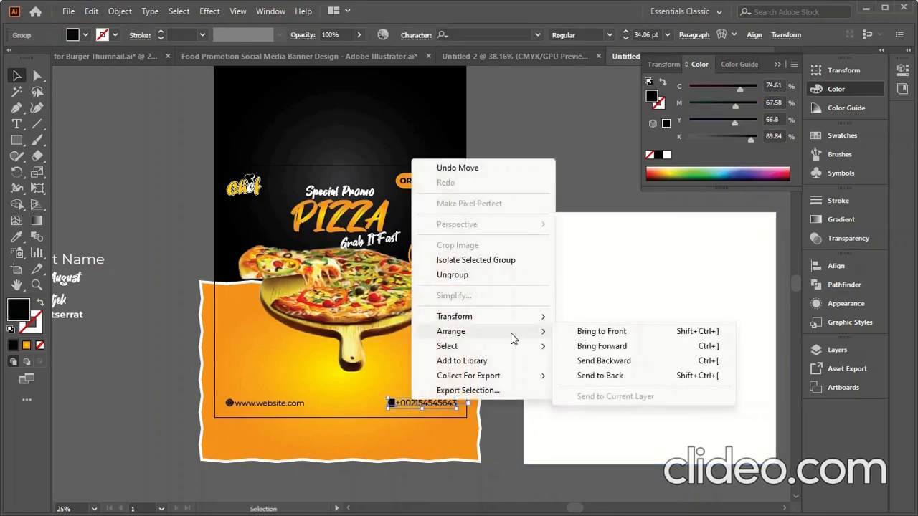
left_click(601, 331)
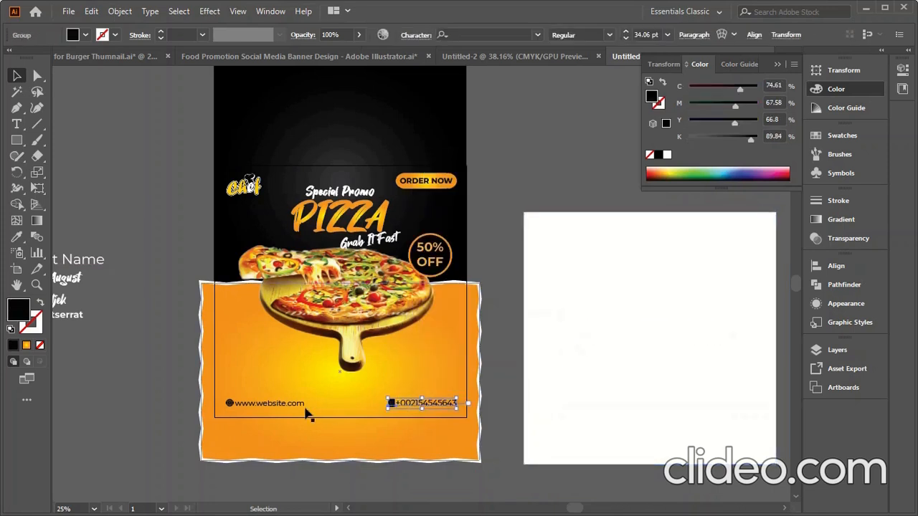
left_click(267, 405)
right_click(262, 403)
mouse_move(302, 332)
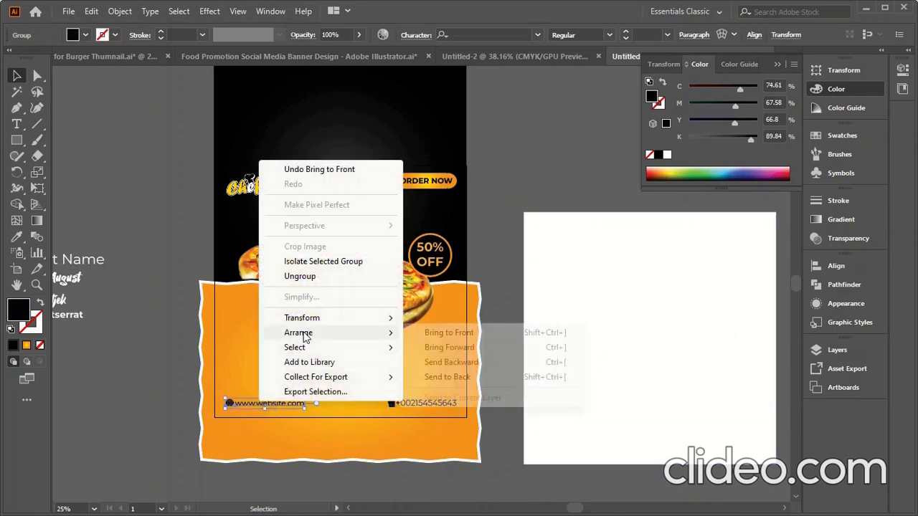
left_click(459, 334)
left_click(553, 310)
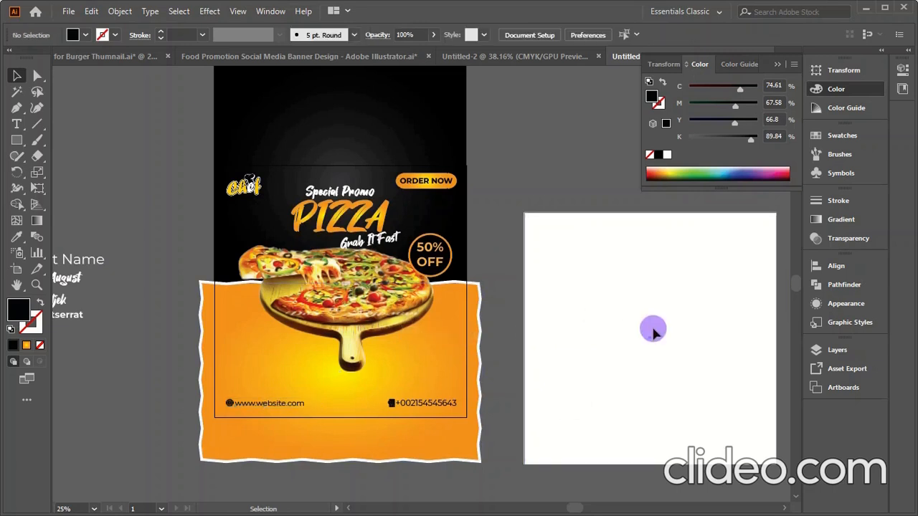
Step: Move the white square back over the pizza design and center it horizontally and vertically on the artboard
left_click_drag(652, 327, 324, 286)
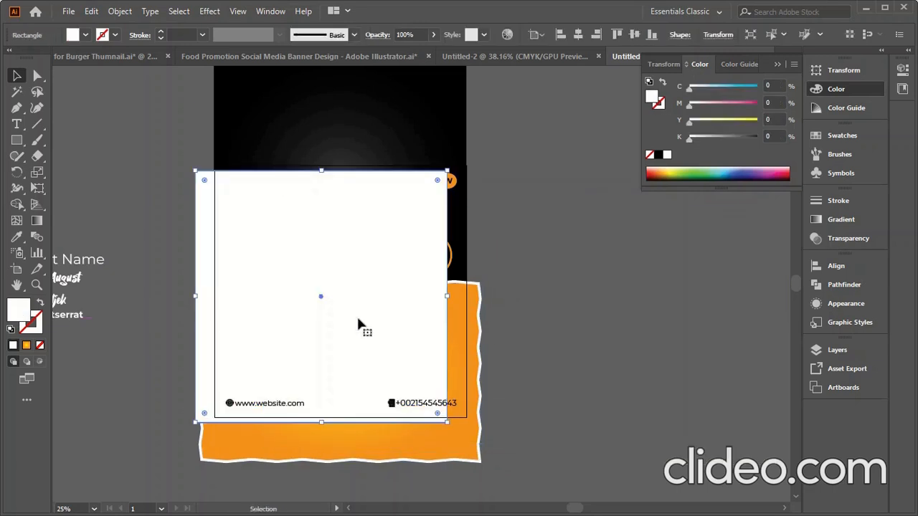
left_click(578, 34)
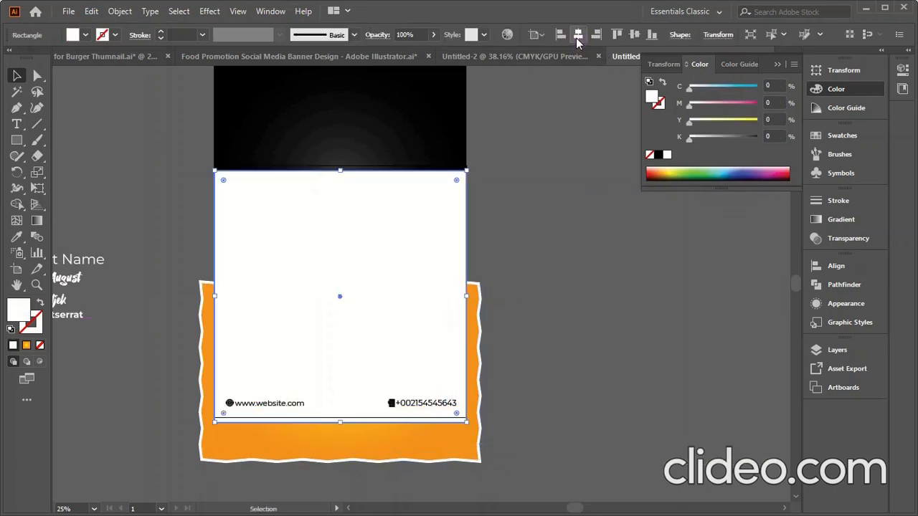
left_click(634, 34)
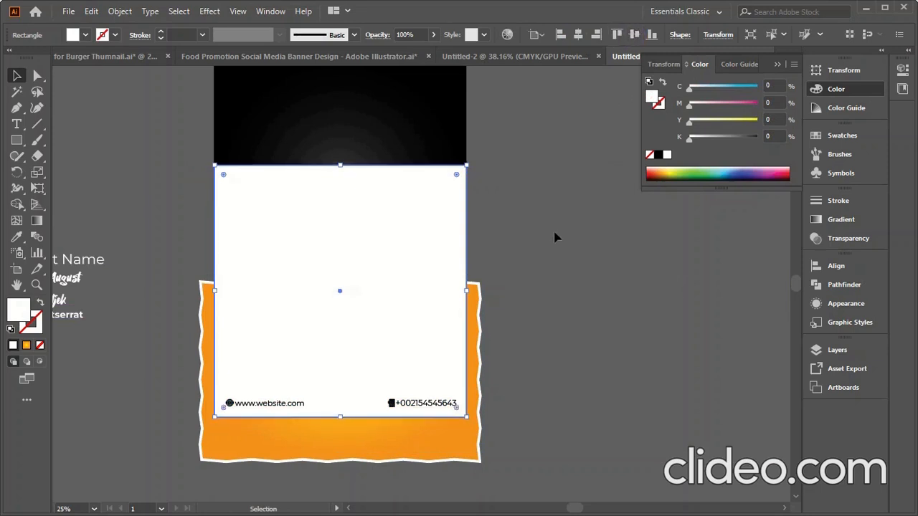
right_click(400, 252)
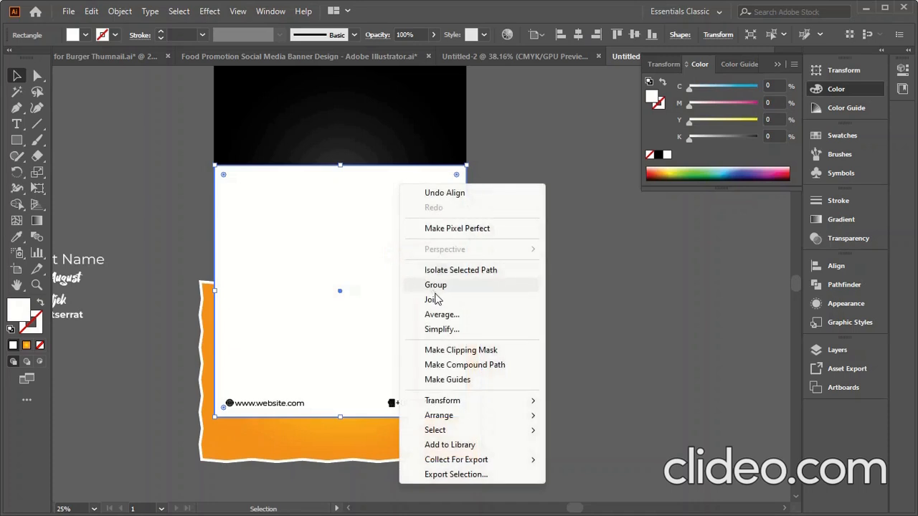
left_click(567, 269)
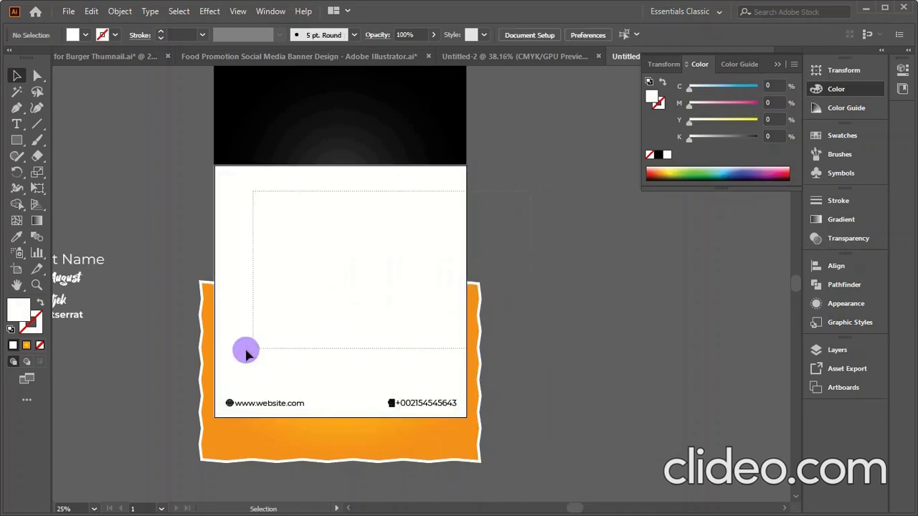
Step: Try to clip the design elements behind the white square by making it their clipping mask
key("ctrl+a")
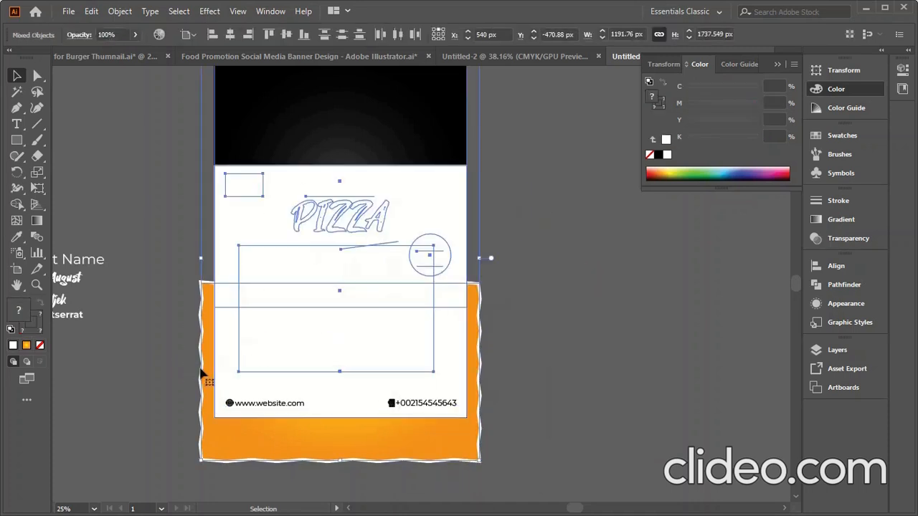
right_click(373, 269)
left_click(434, 161)
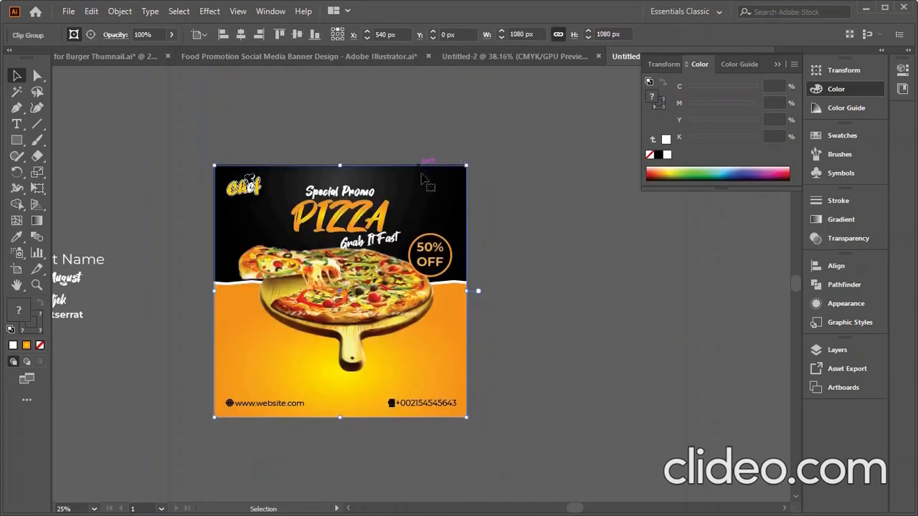
left_click(551, 361)
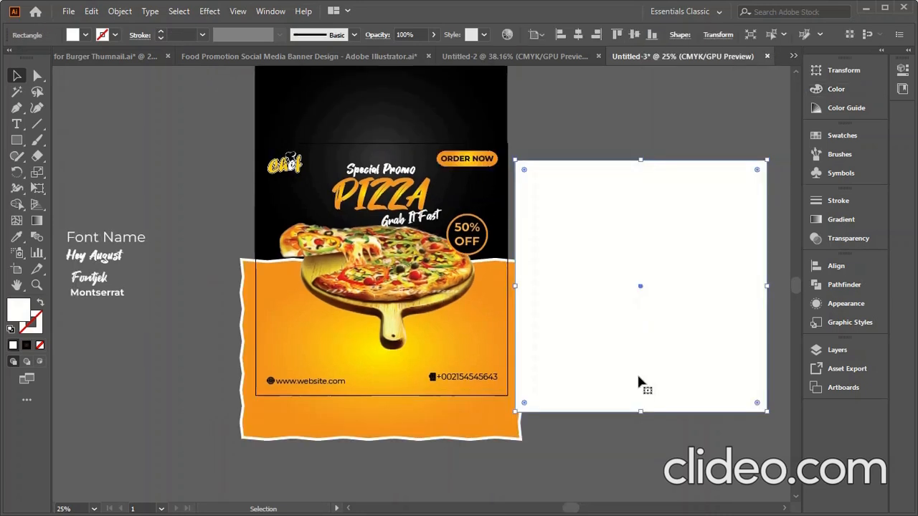
Step: Bring the white square from beside the artboard onto the design and align its center with the artboard in both directions
left_click_drag(649, 349, 509, 328)
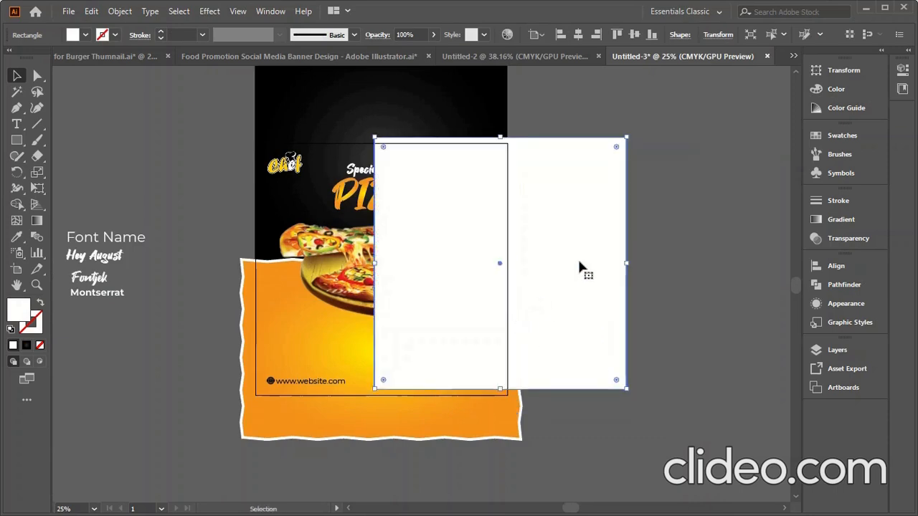
left_click(578, 35)
left_click(635, 35)
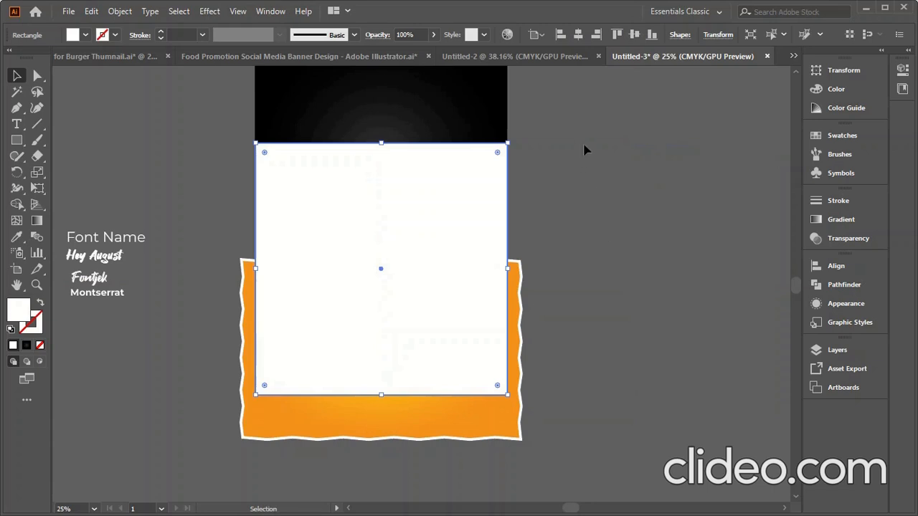
Step: Select the white square with all design elements, including the ORDER NOW button and contact lines, make a clipping mask, and deselect
left_click(241, 415)
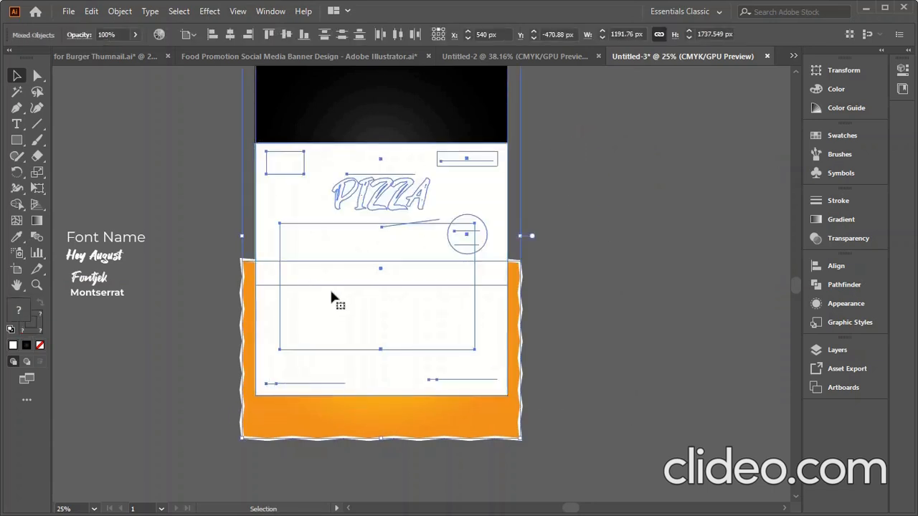
right_click(330, 247)
left_click(384, 369)
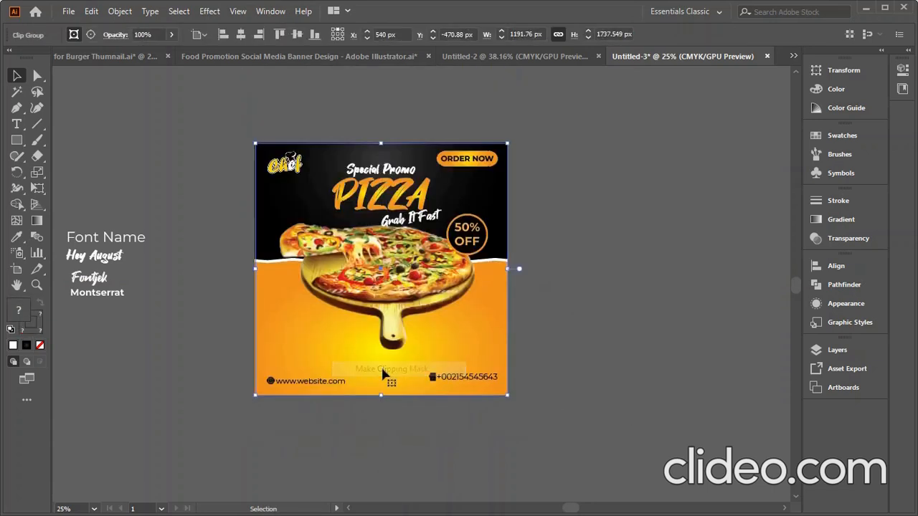
left_click(579, 342)
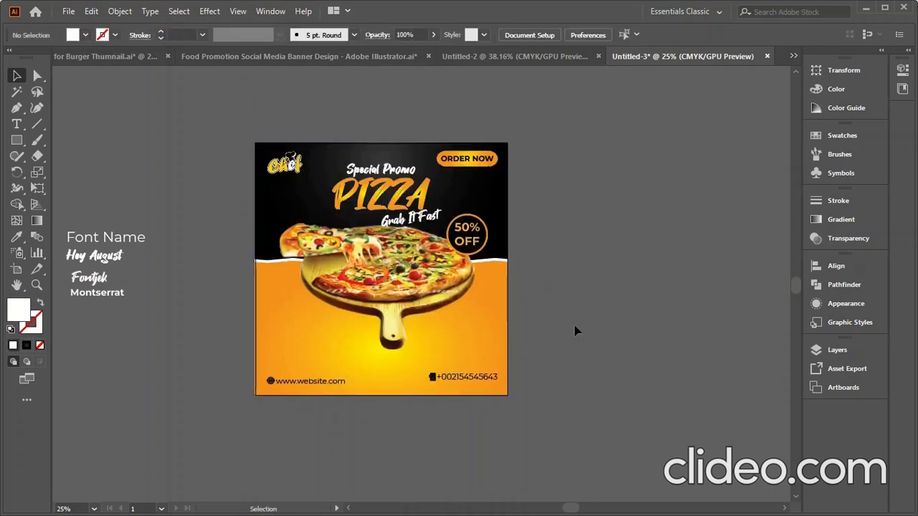